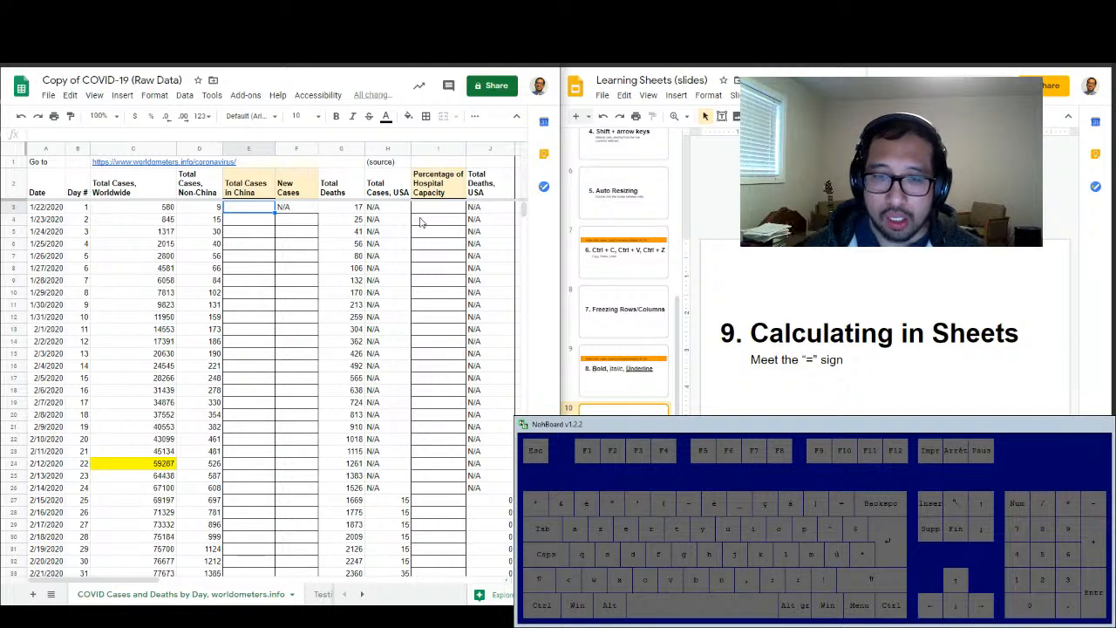
Highlight the "=" sign on the "9. Calculating in Sheets" slide, and show the "10. Cell References" slide
{"action": "left_click_drag", "start_coordinate": [815, 359], "coordinate": [807, 362]}
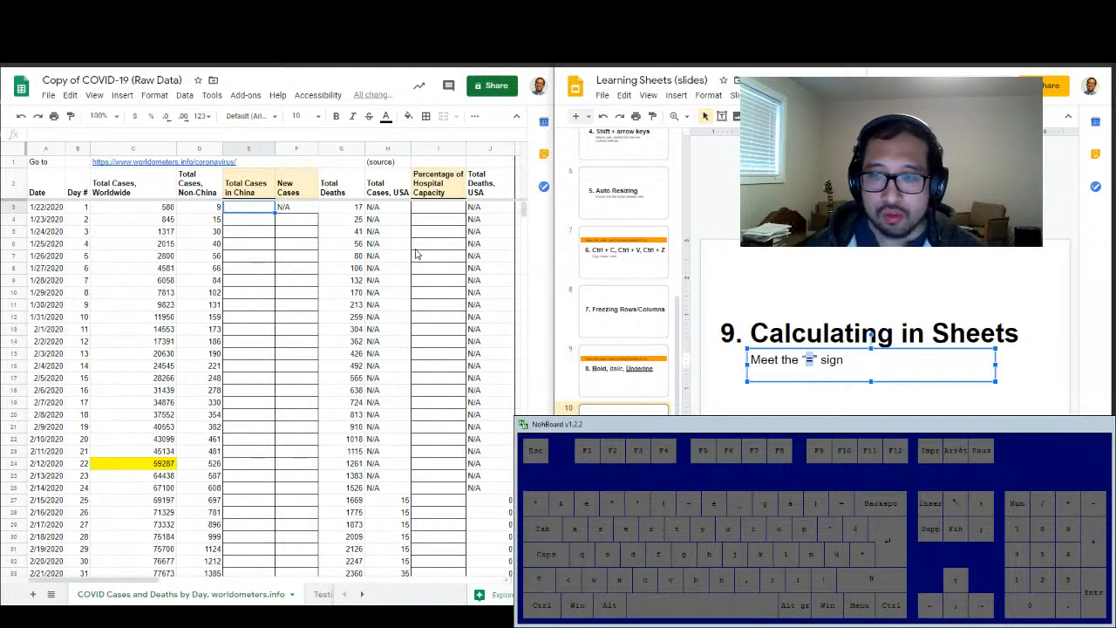
{"action": "left_click", "coordinate": [635, 407]}
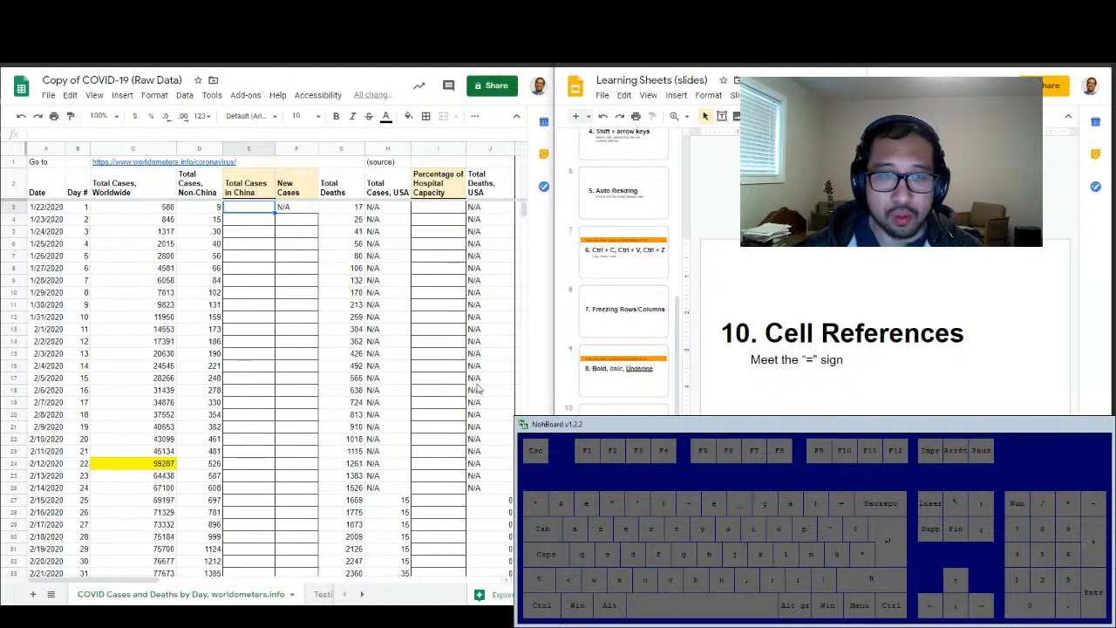
In Google Sheets, examine the Total Cases, Worldwide and Total Cases, Non-China columns
{"action": "left_click", "coordinate": [137, 181]}
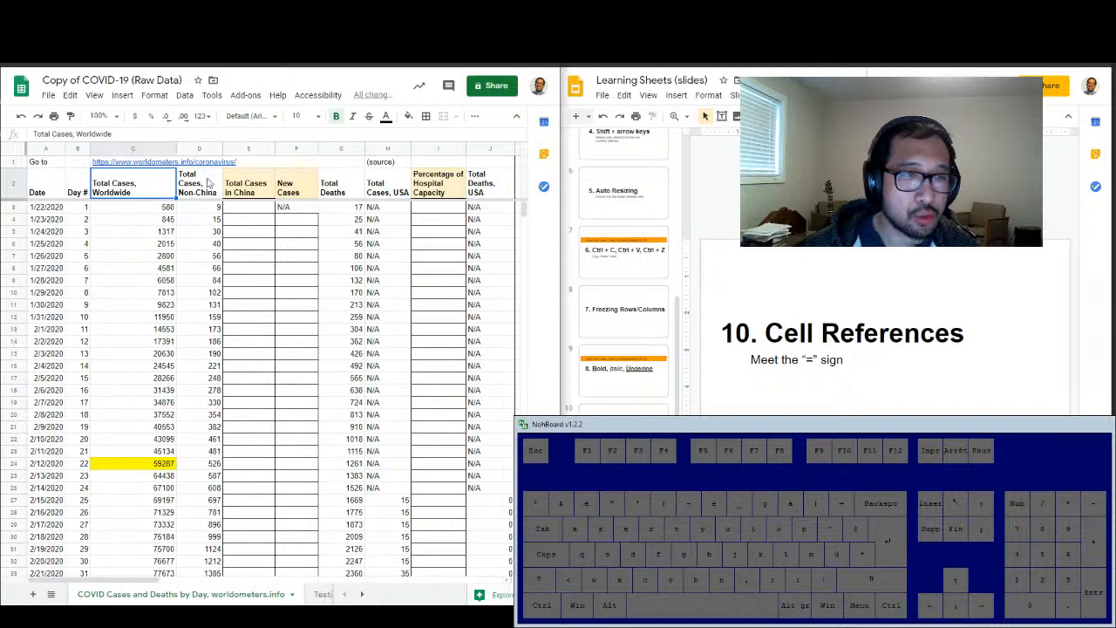
{"action": "left_click", "coordinate": [133, 148]}
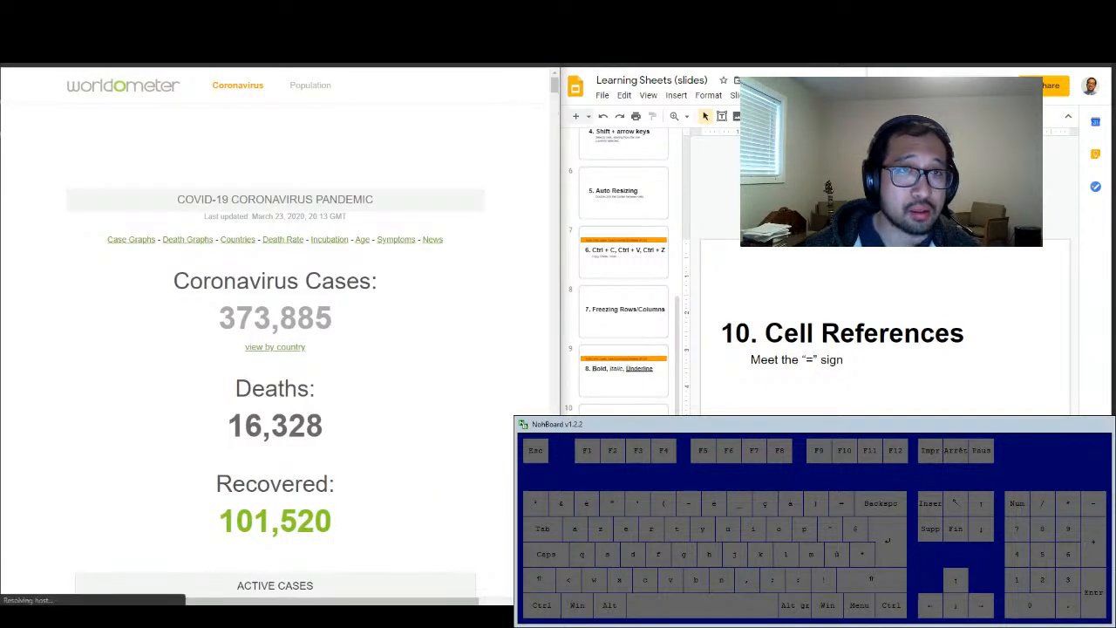
{"action": "key", "text": "ctrl+shift+Tab"}
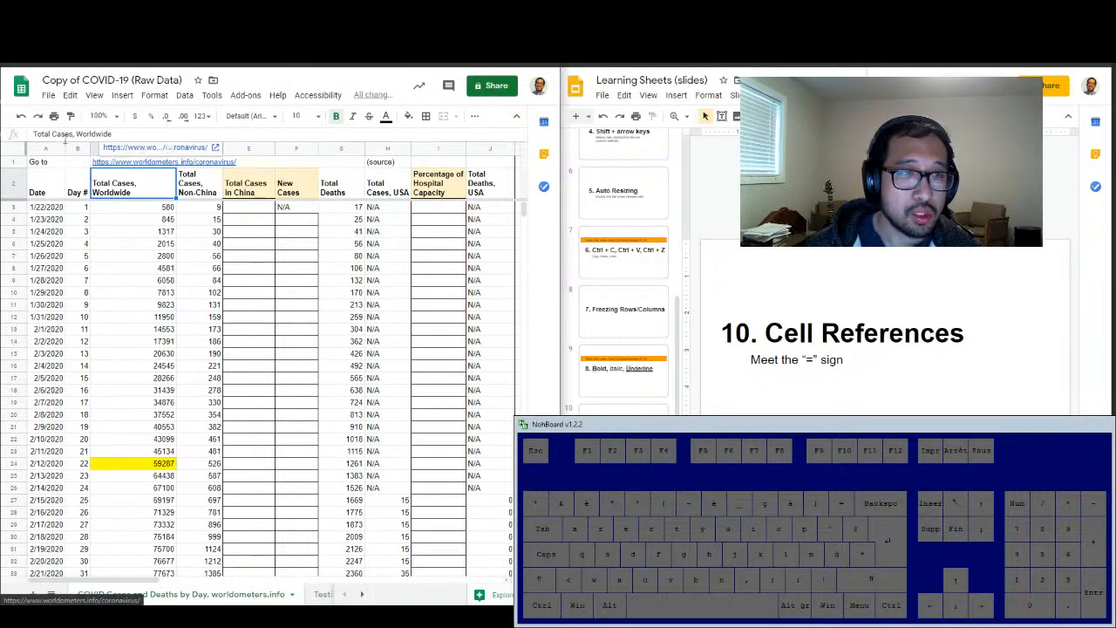
{"action": "left_click", "coordinate": [99, 149]}
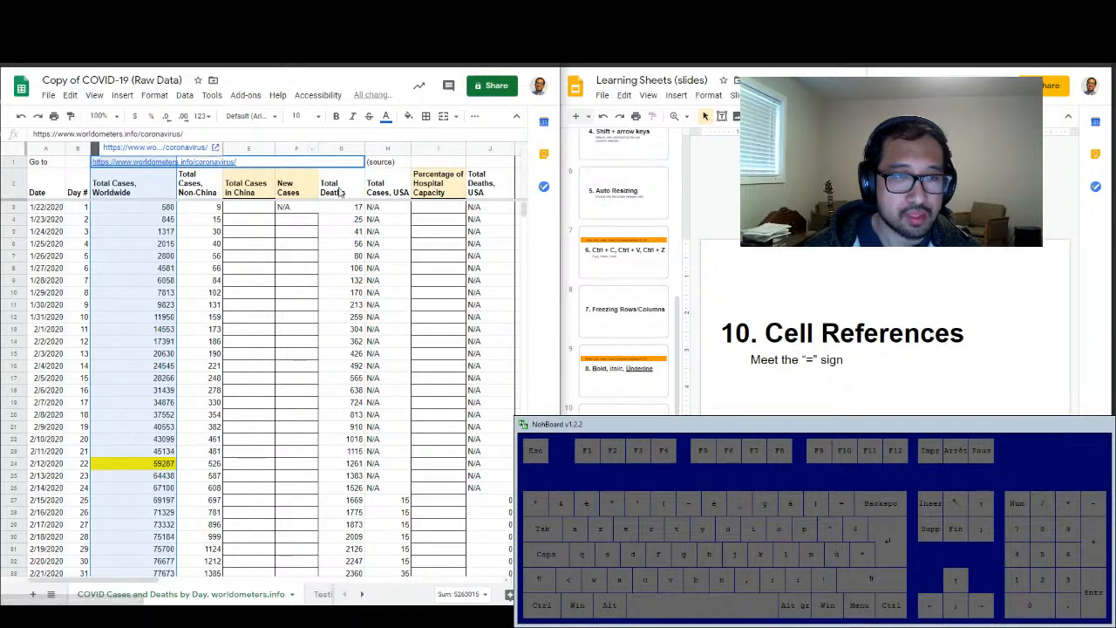
{"action": "key", "text": "shift+Right"}
{"action": "key", "text": "shift+Left"}
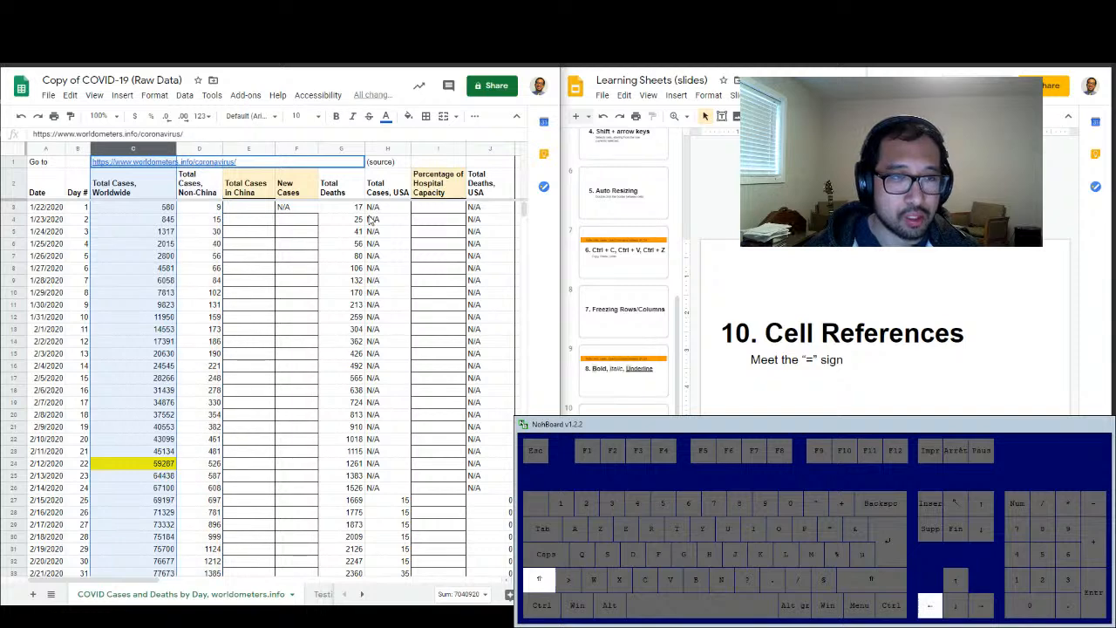
{"action": "key", "text": "shift+Right"}
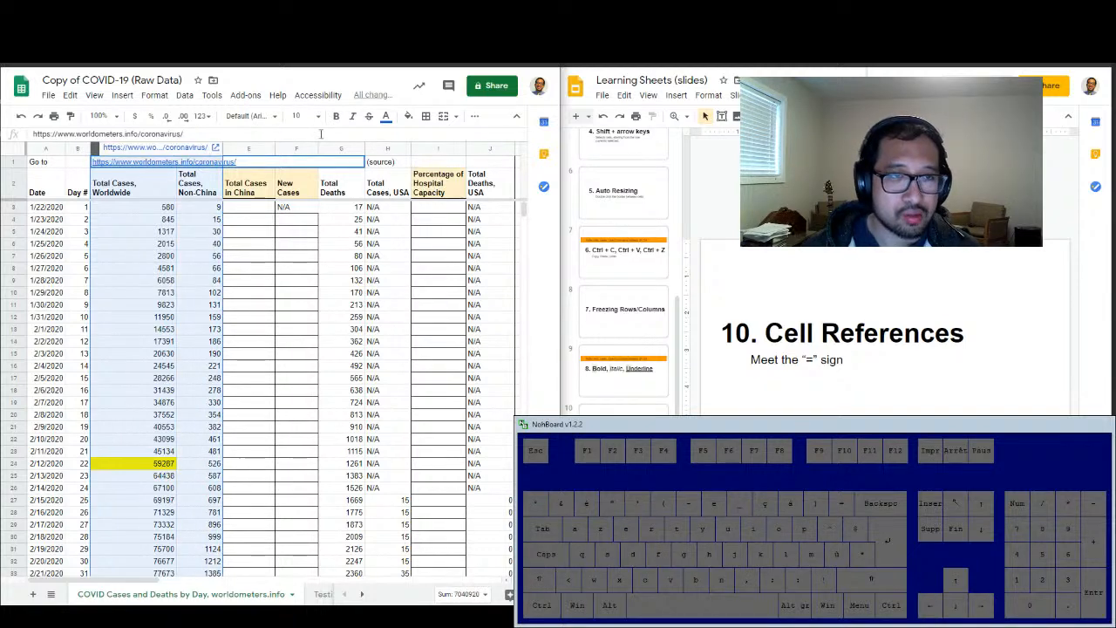
{"action": "left_click", "coordinate": [281, 280]}
{"action": "left_click", "coordinate": [198, 153]}
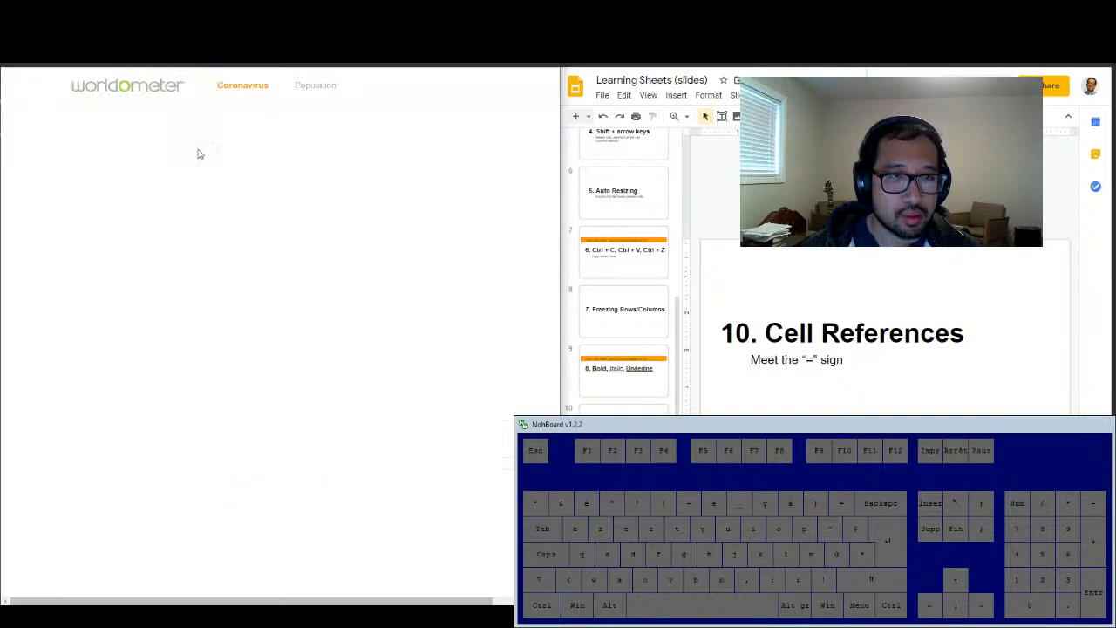
{"action": "left_click", "coordinate": [242, 54]}
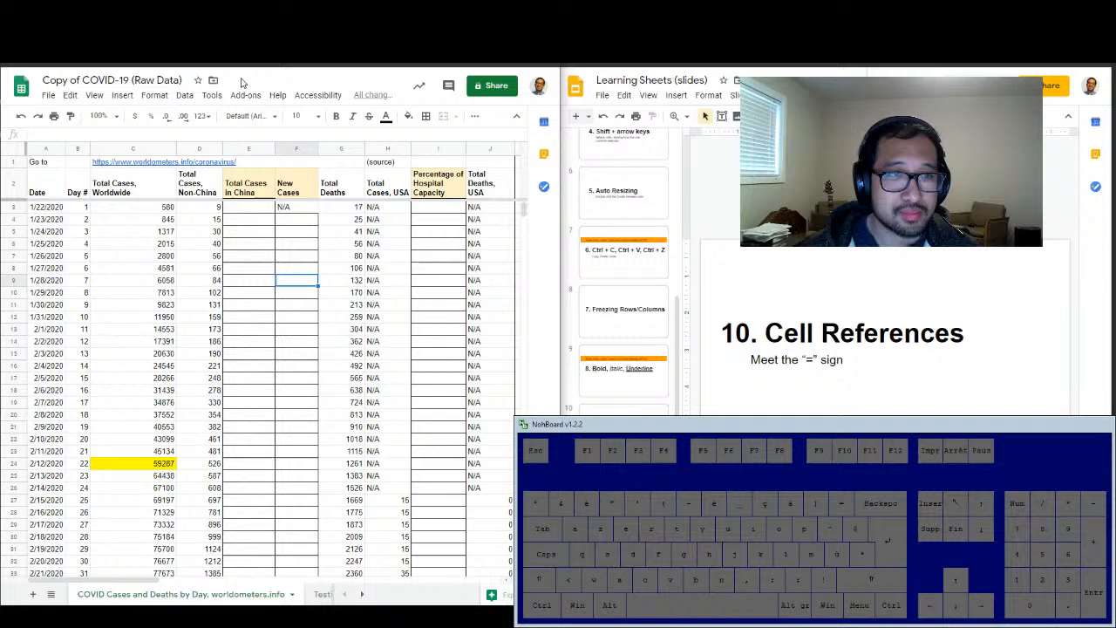
{"action": "left_click", "coordinate": [201, 150]}
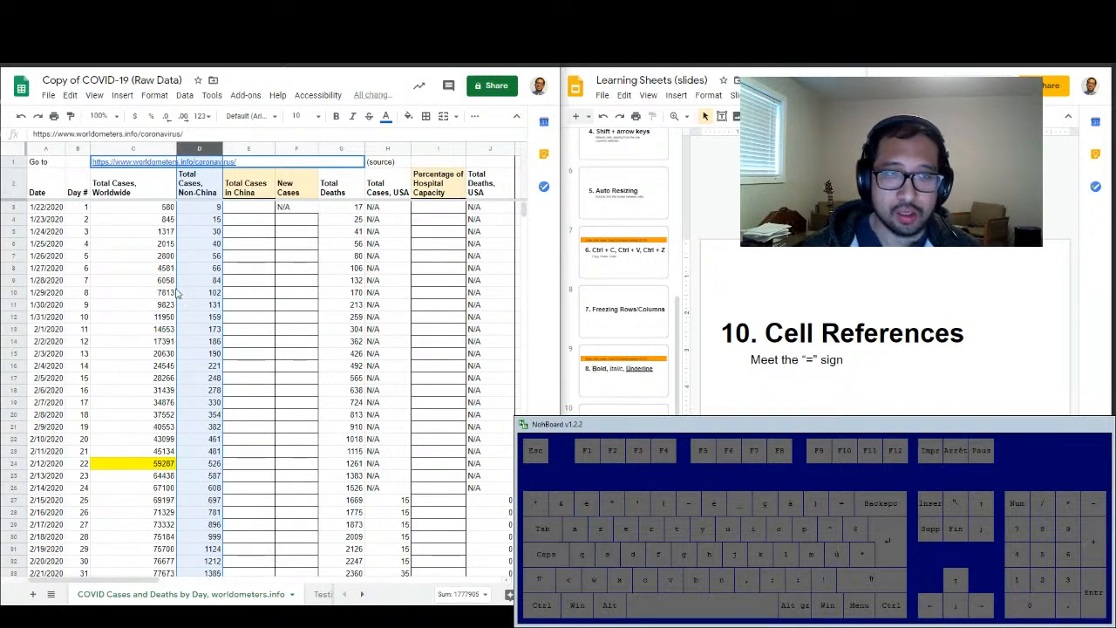
Enter 580-9 without an equals sign in cell E3, the first row under Total Cases in China
{"action": "left_click", "coordinate": [237, 210]}
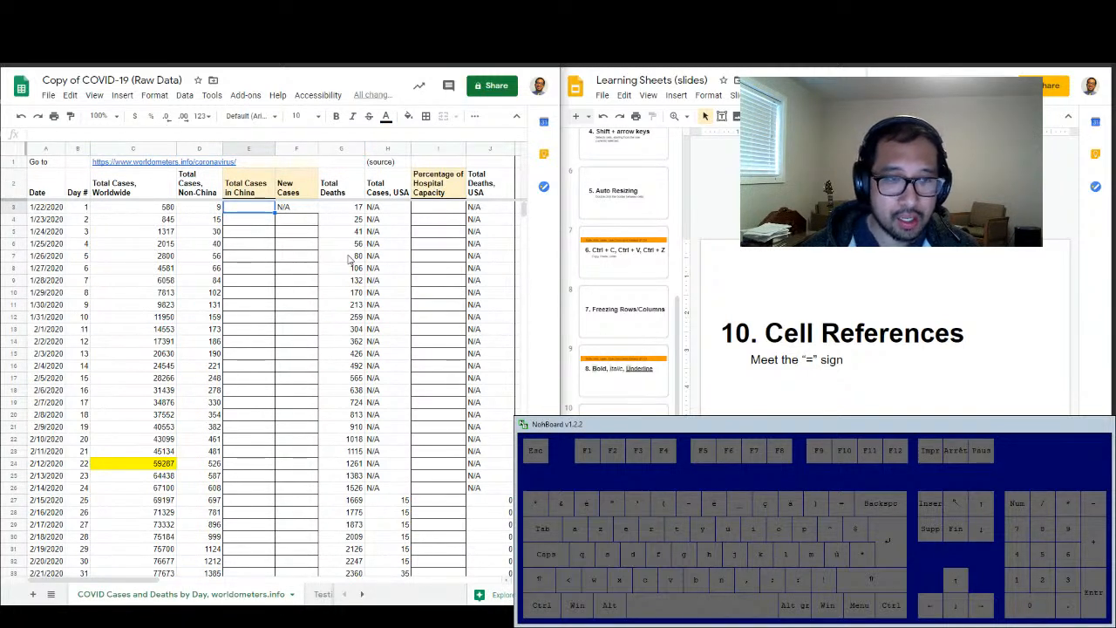
{"action": "type", "text": "580-9"}
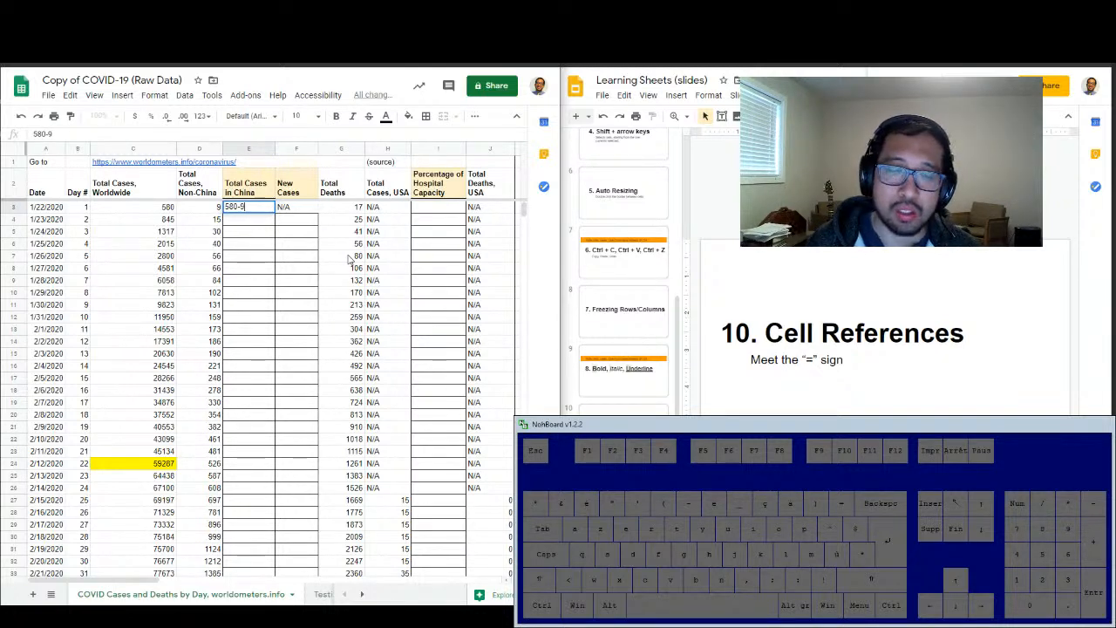
{"action": "key", "text": "Return"}
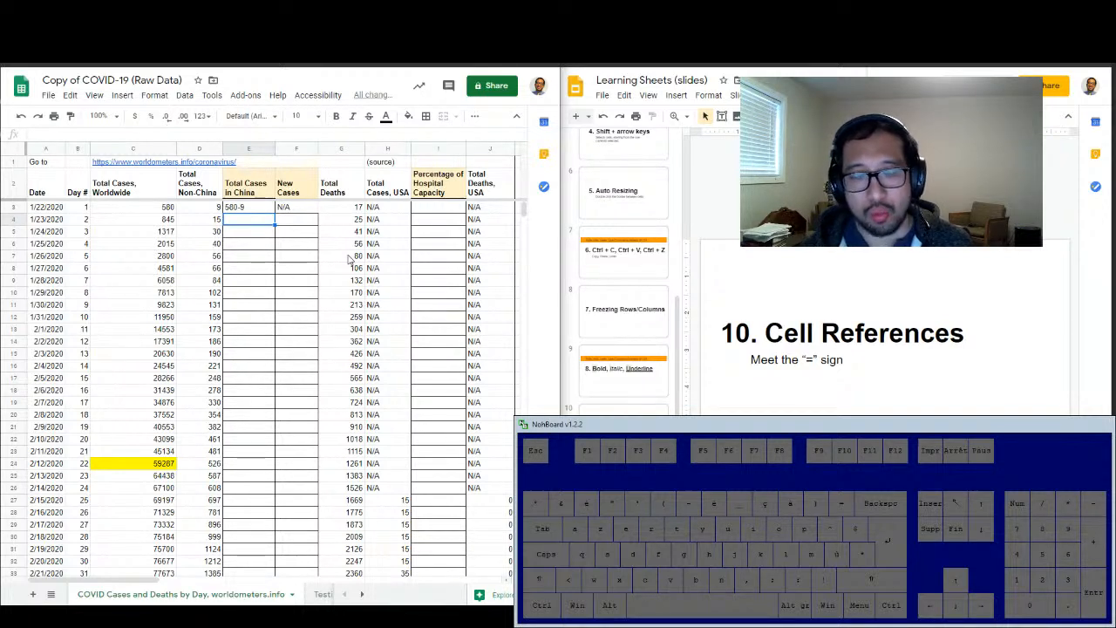
Turn the entry in cell E3 into the formula =580-9
{"action": "key", "text": "Up"}
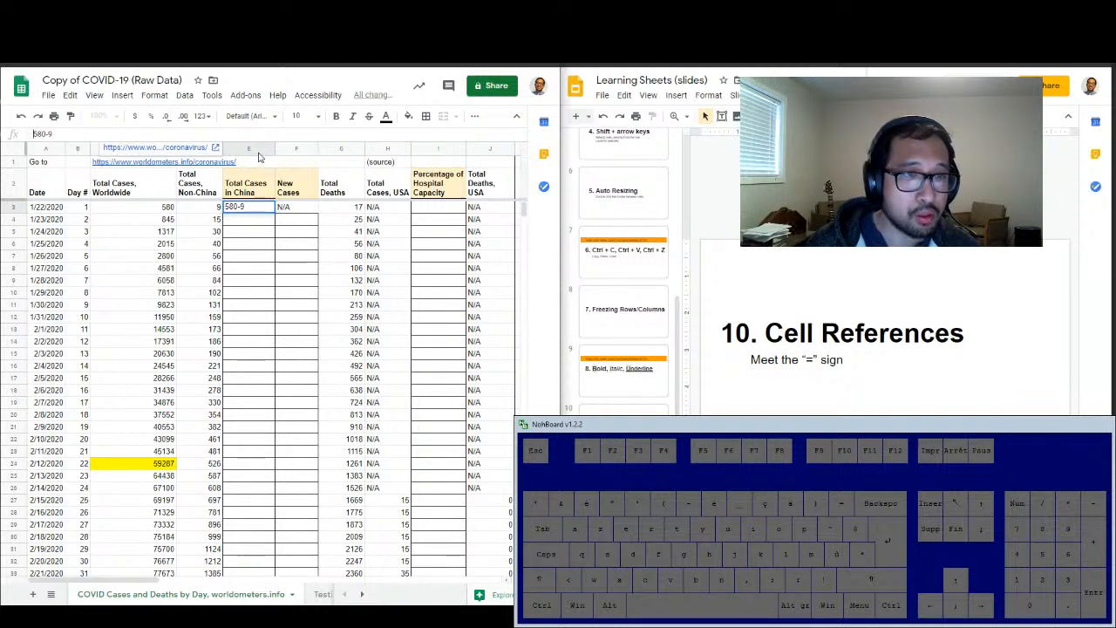
{"action": "type", "text": "="}
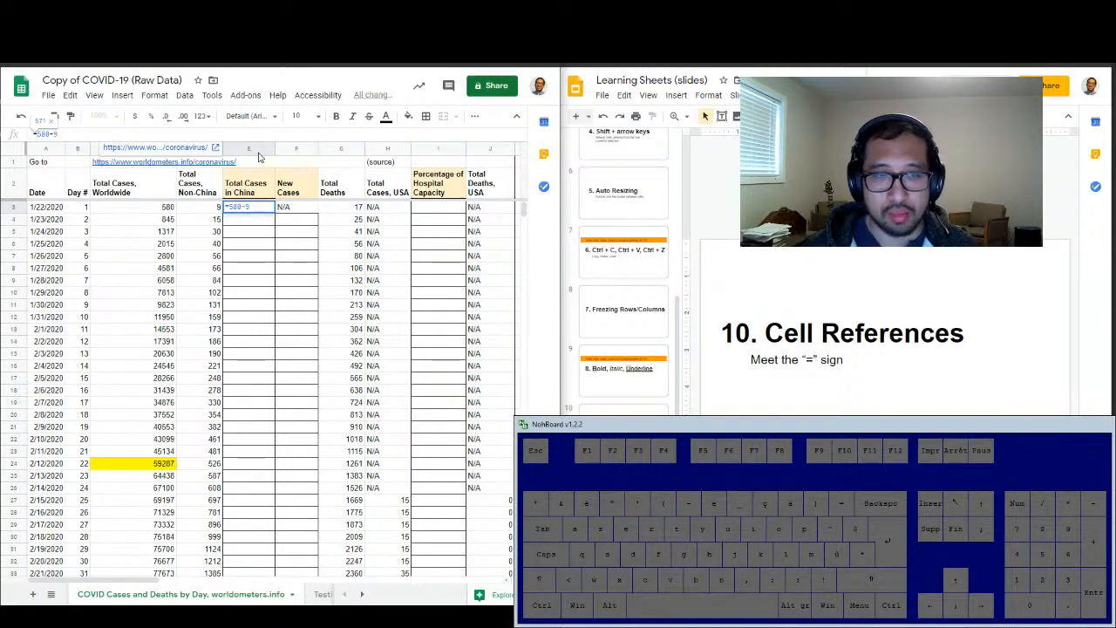
{"action": "key", "text": "Return"}
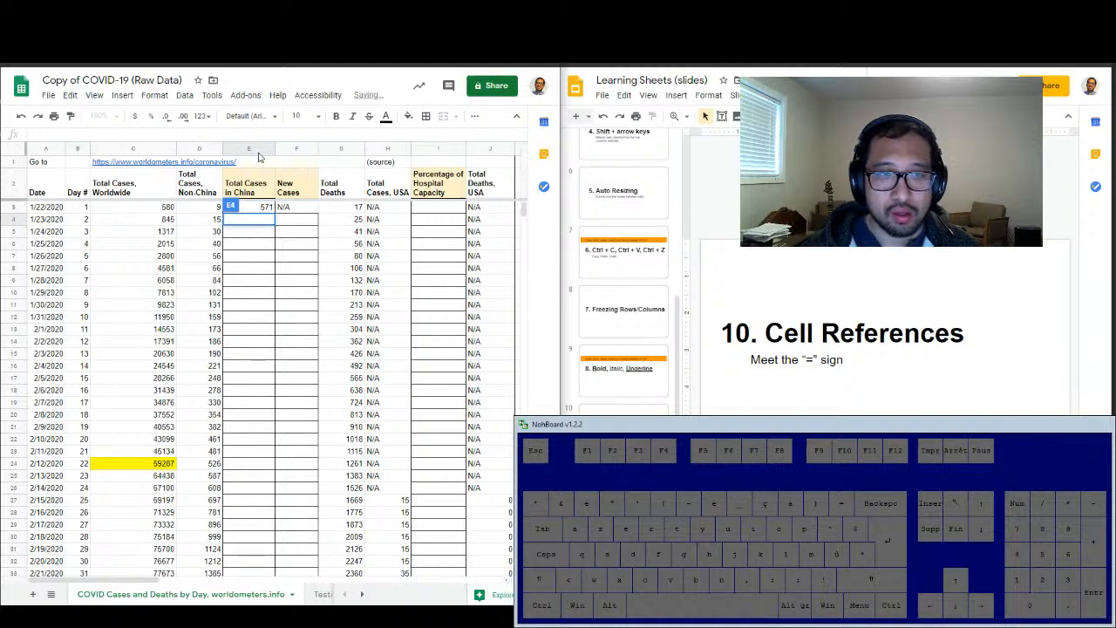
Copy the E3 formula down the Total Cases in China column to E14 and check the formulas in the first rows
{"action": "left_click", "coordinate": [305, 232]}
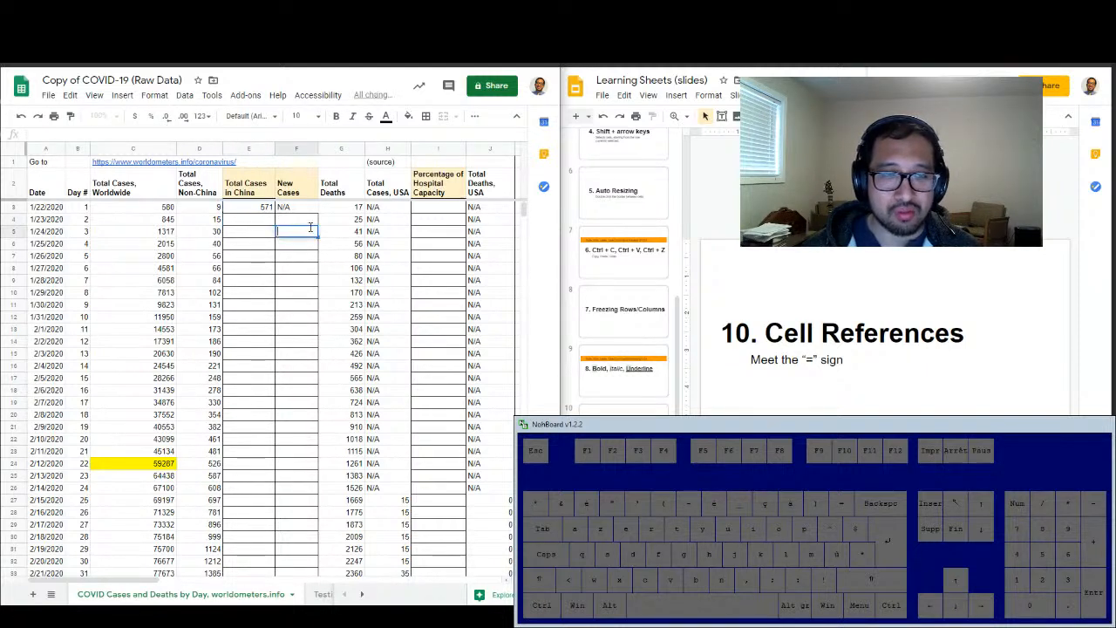
{"action": "left_click", "coordinate": [264, 211]}
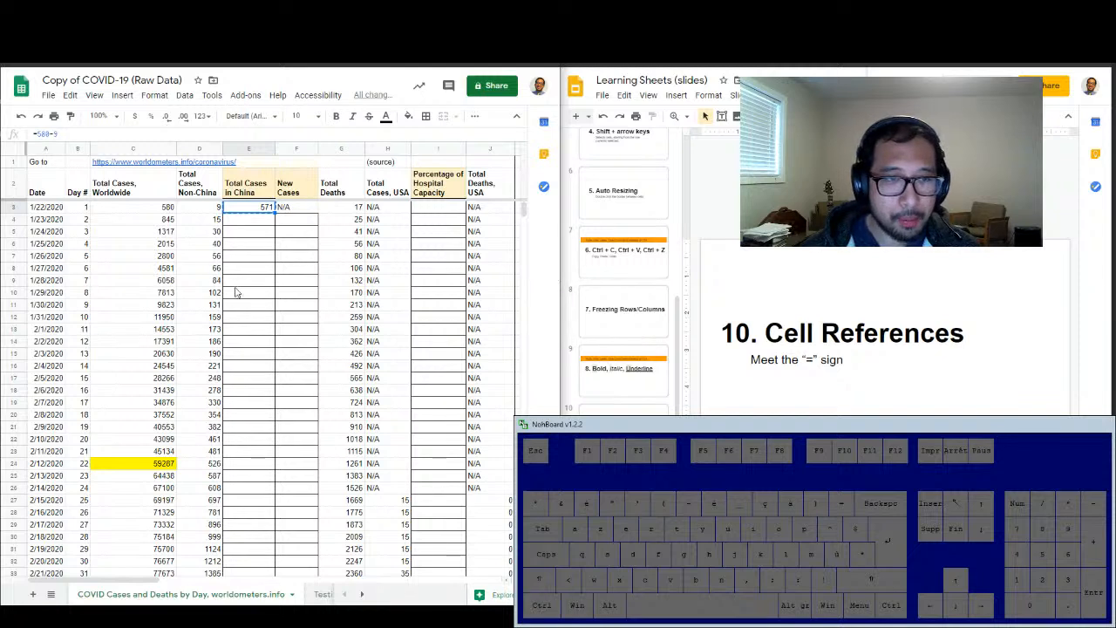
{"action": "left_click", "coordinate": [259, 343], "text": "shift"}
{"action": "key", "text": "ctrl+v"}
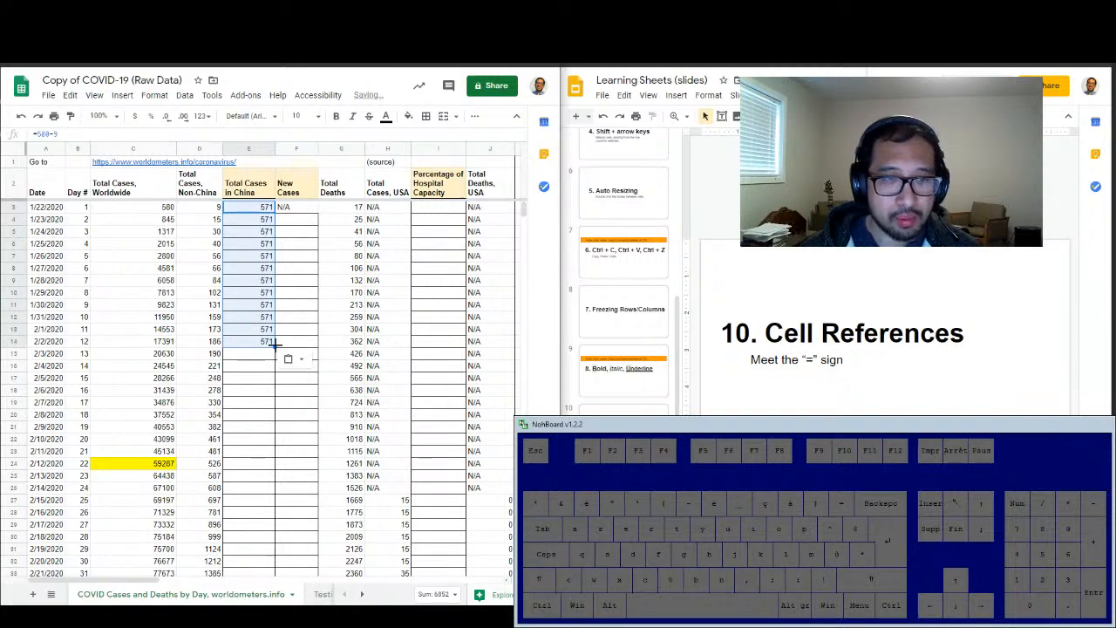
{"action": "left_click", "coordinate": [303, 280]}
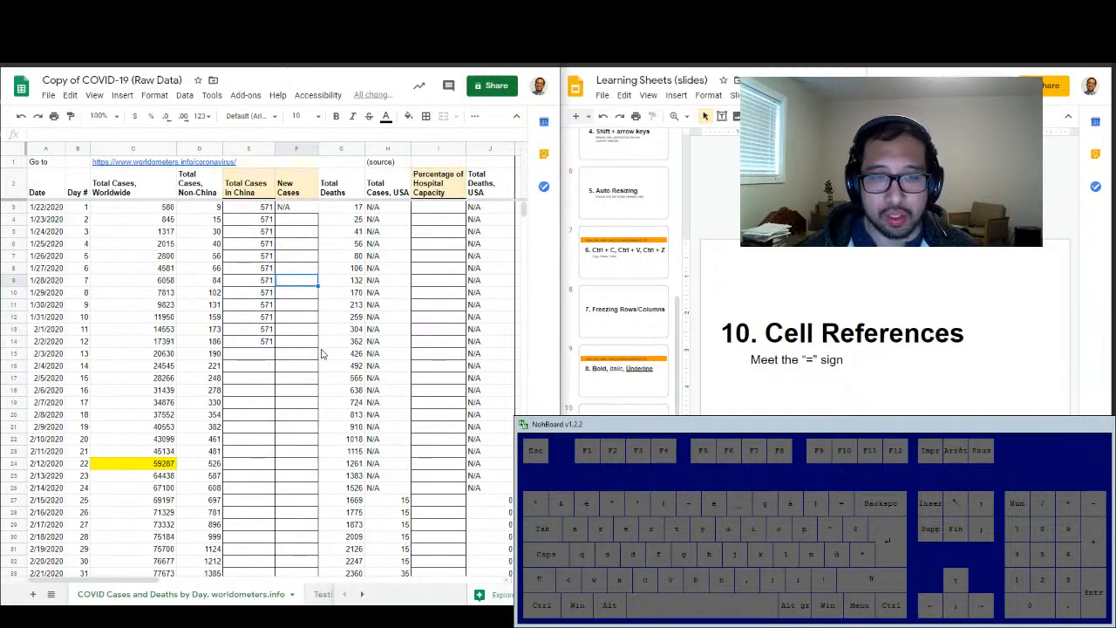
{"action": "left_click", "coordinate": [242, 222]}
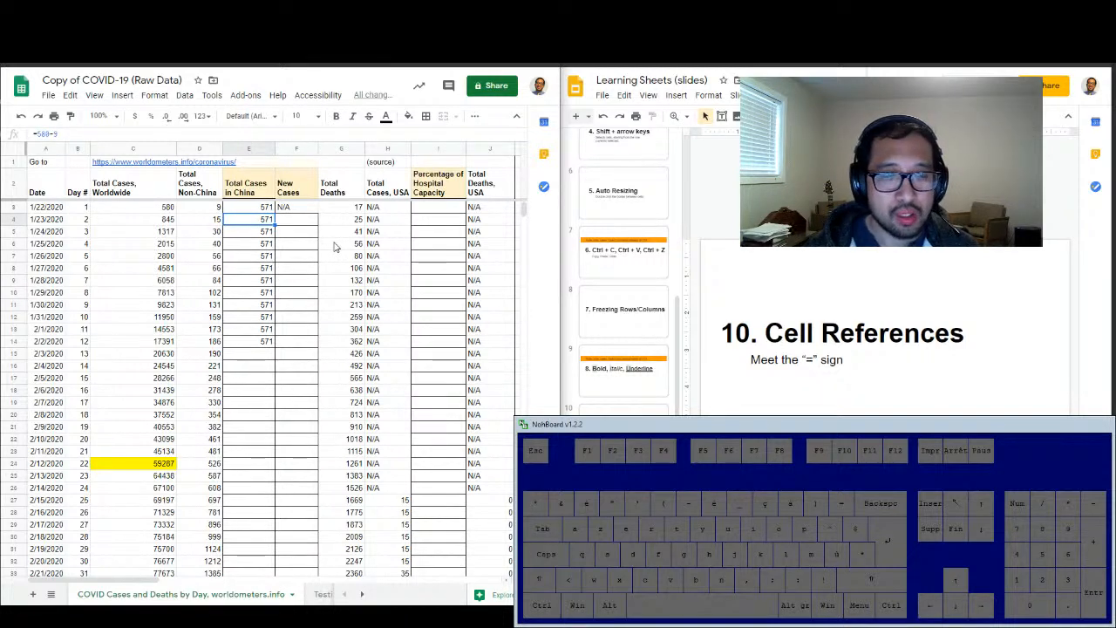
{"action": "key", "text": "Up"}
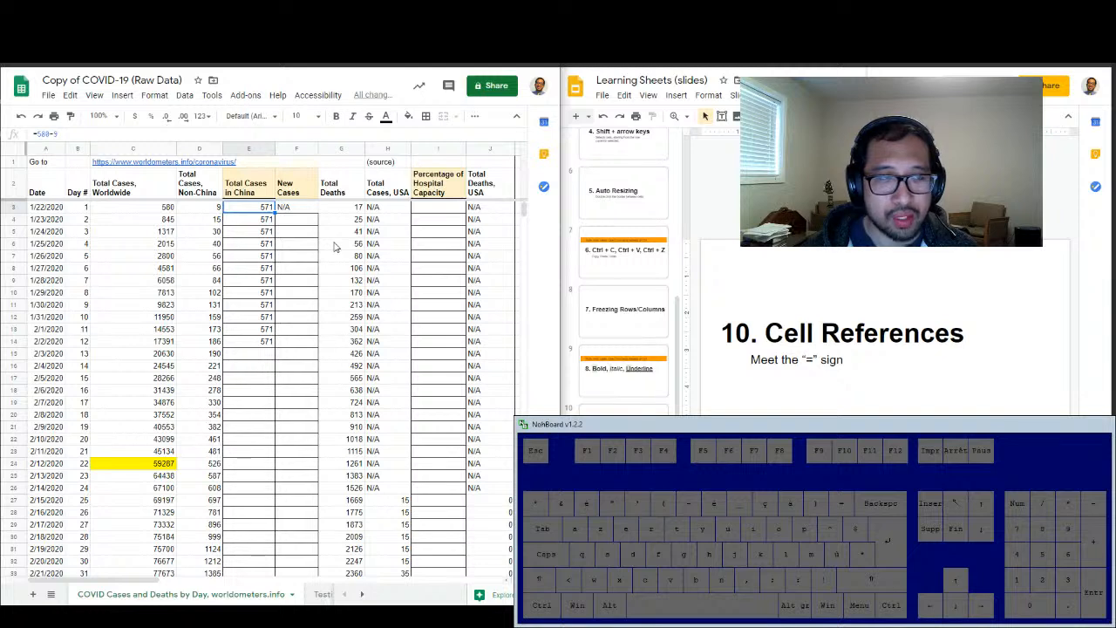
{"action": "key", "text": "Down"}
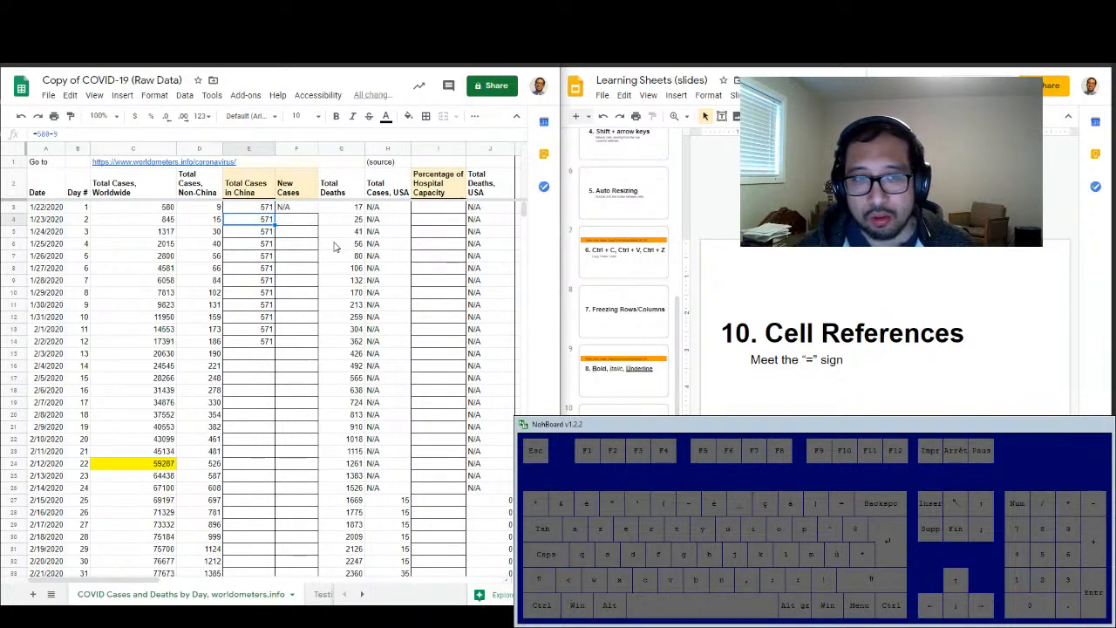
{"action": "key", "text": "Down"}
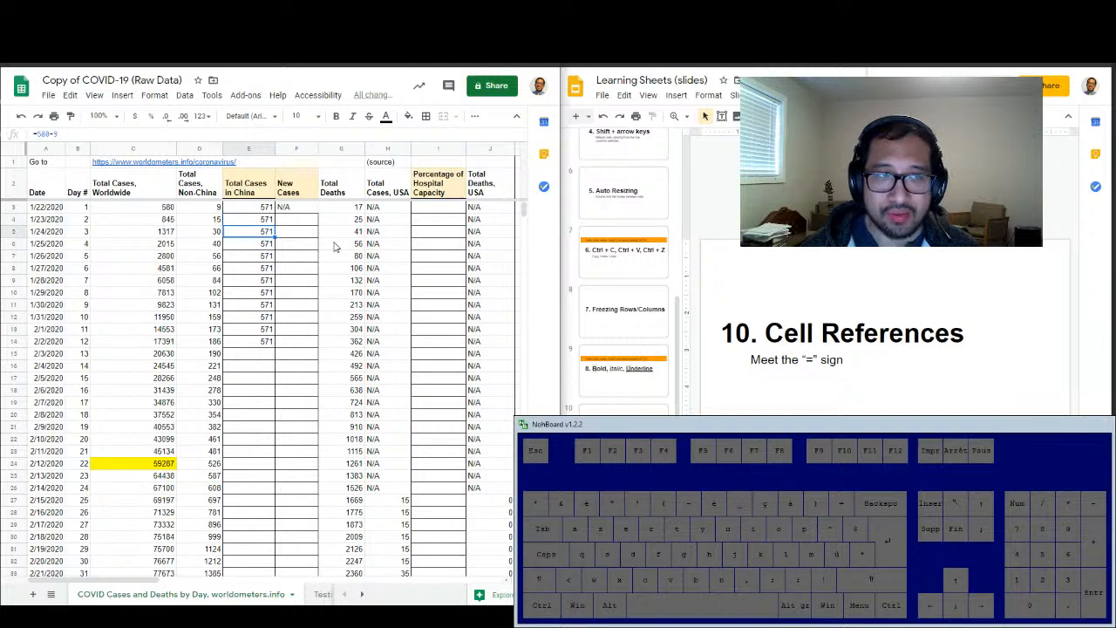
{"action": "key", "text": "Down"}
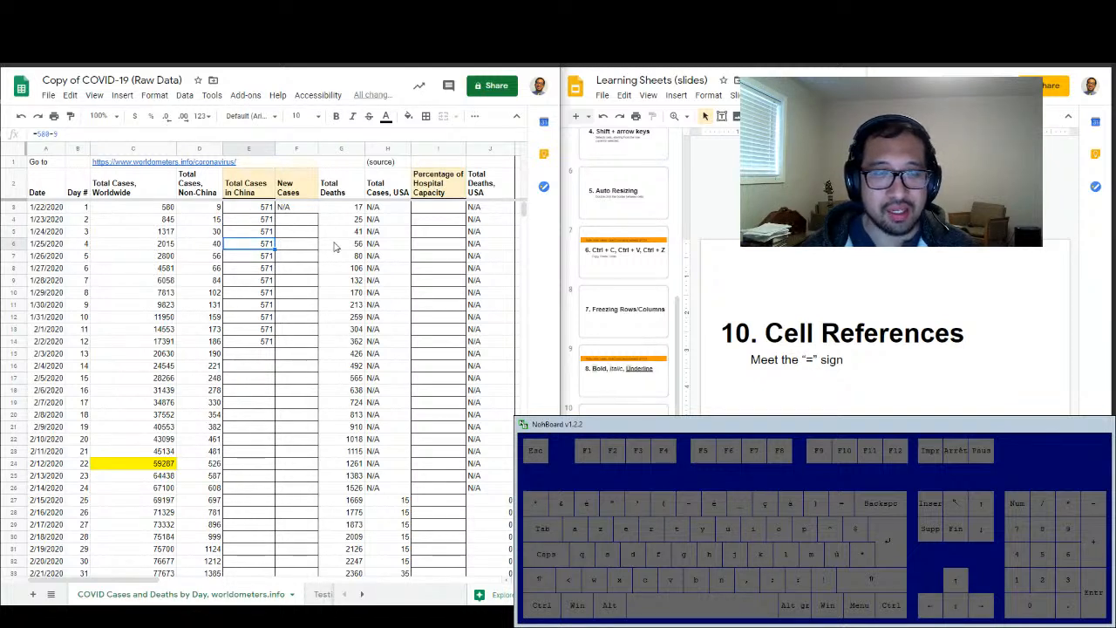
Undo the pasted formulas in the Total Cases in China column and clear cell E3
{"action": "key", "text": "ctrl+z"}
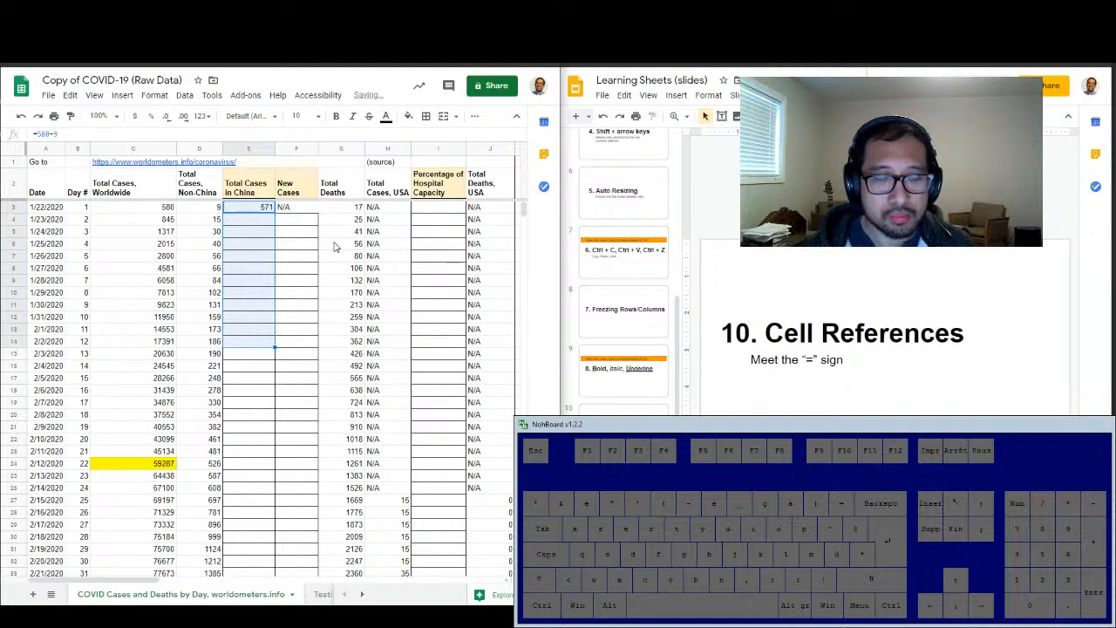
{"action": "key", "text": "Down"}
{"action": "key", "text": "Up"}
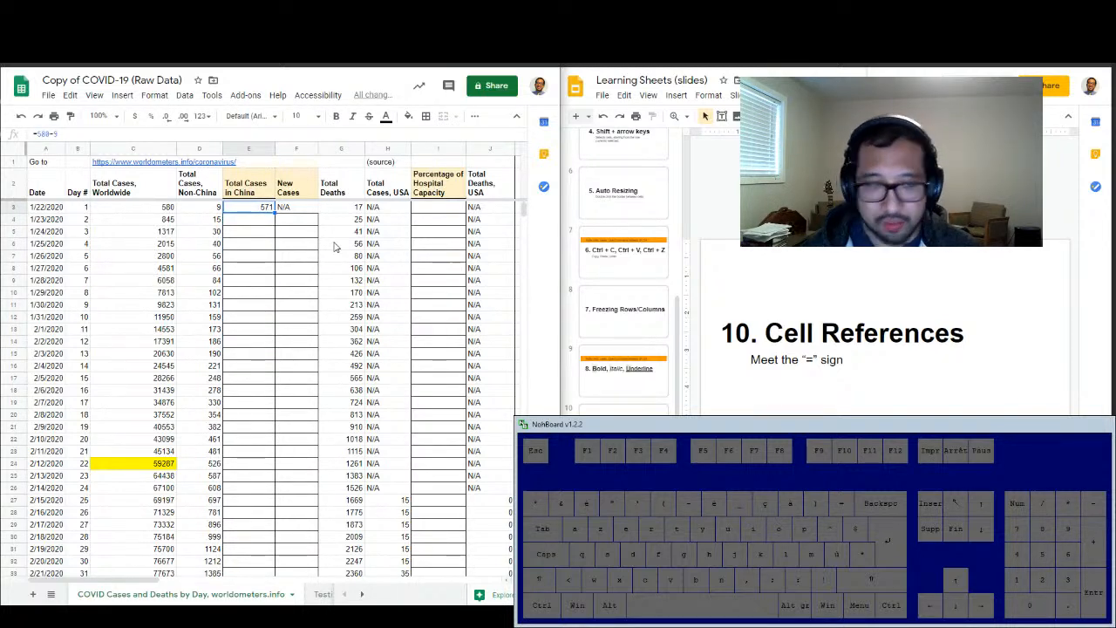
{"action": "key", "text": "Delete"}
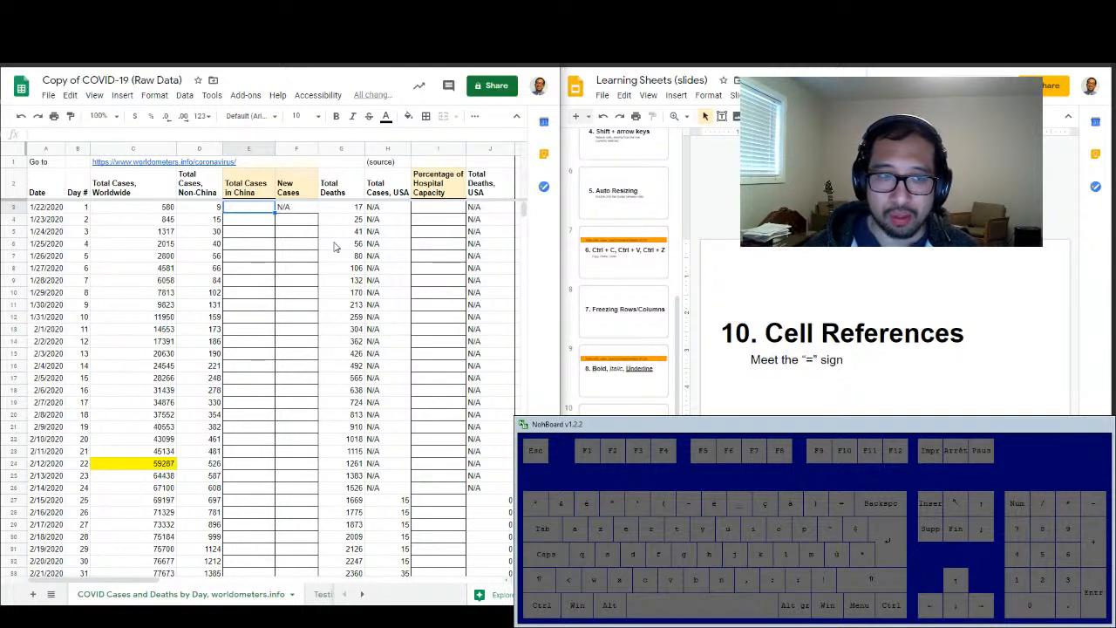
Enter the formula =C3-D3 in cell E3, referencing the worldwide and non-China cells of the same row
{"action": "left_click", "coordinate": [251, 230]}
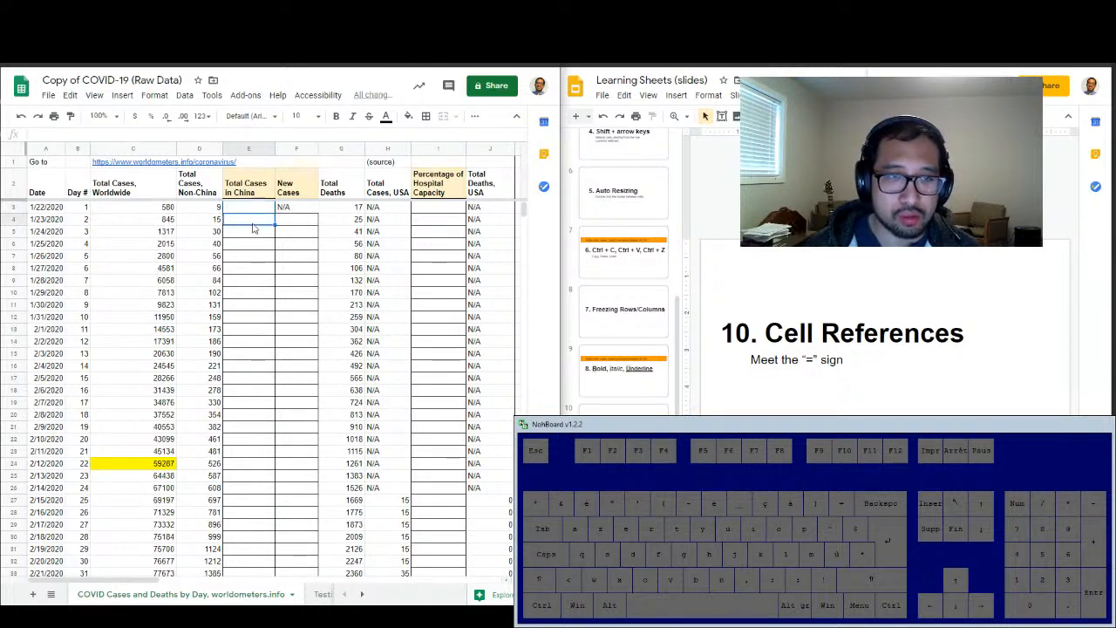
{"action": "left_click", "coordinate": [258, 208]}
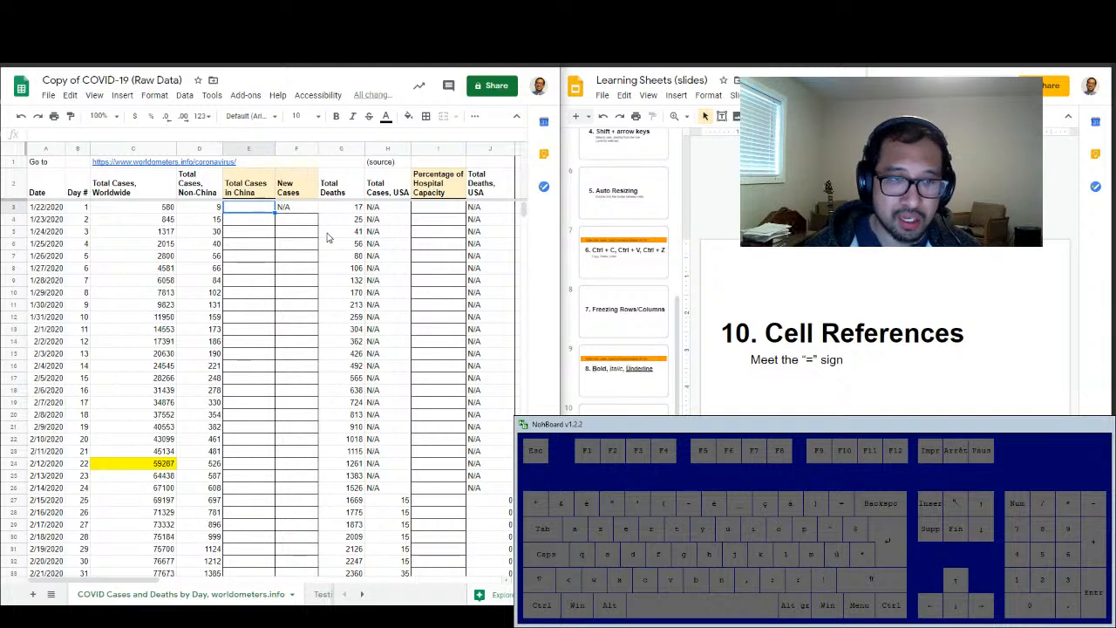
{"action": "type", "text": "="}
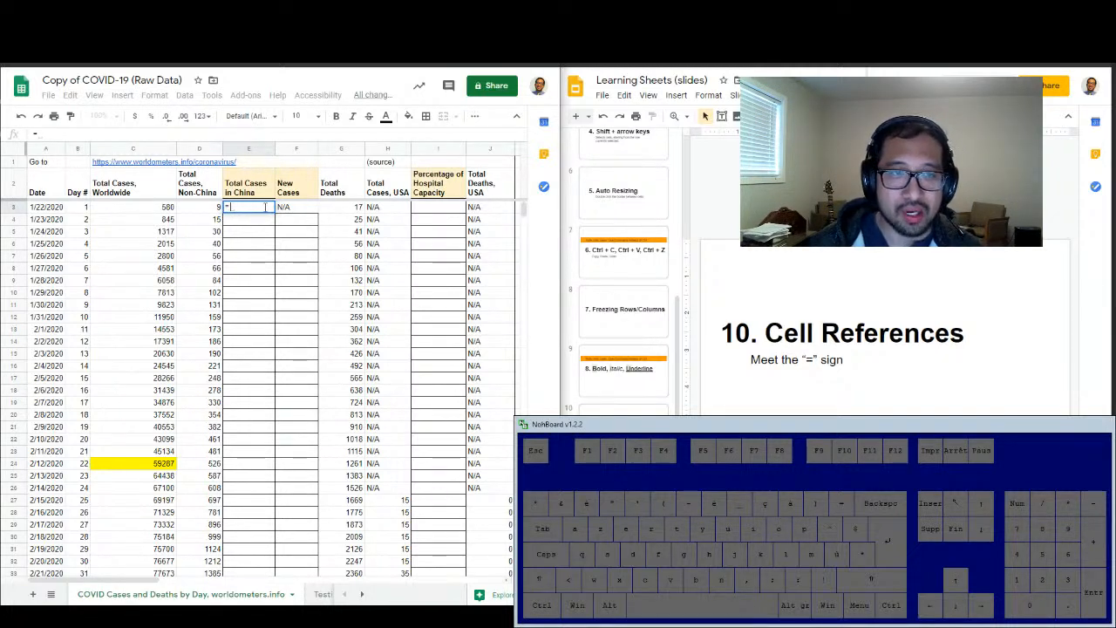
{"action": "left_click", "coordinate": [163, 210]}
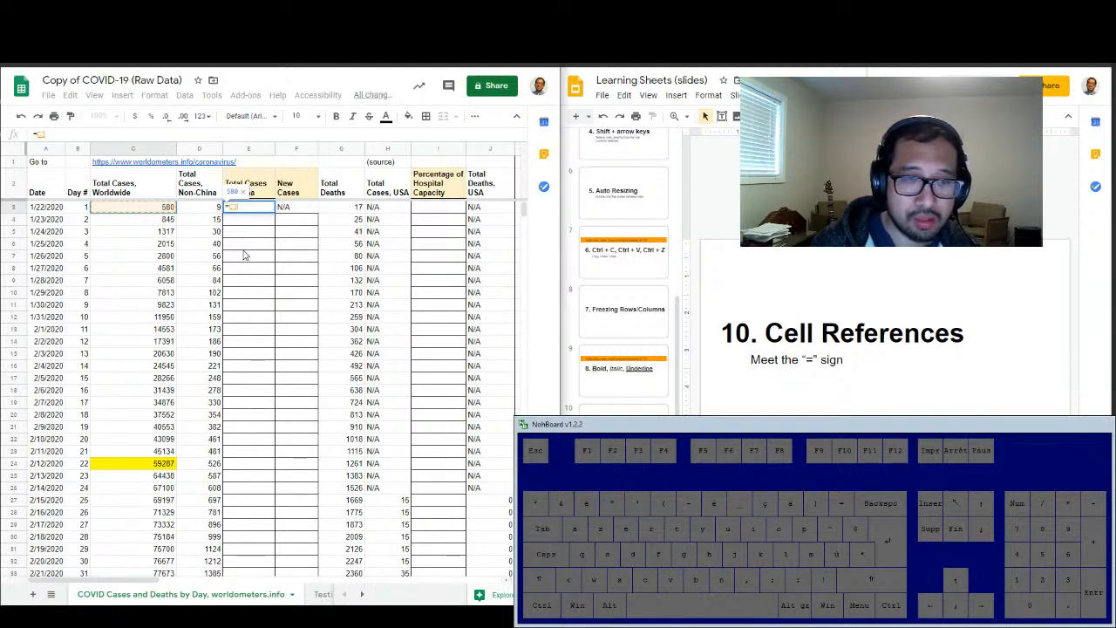
{"action": "type", "text": "-"}
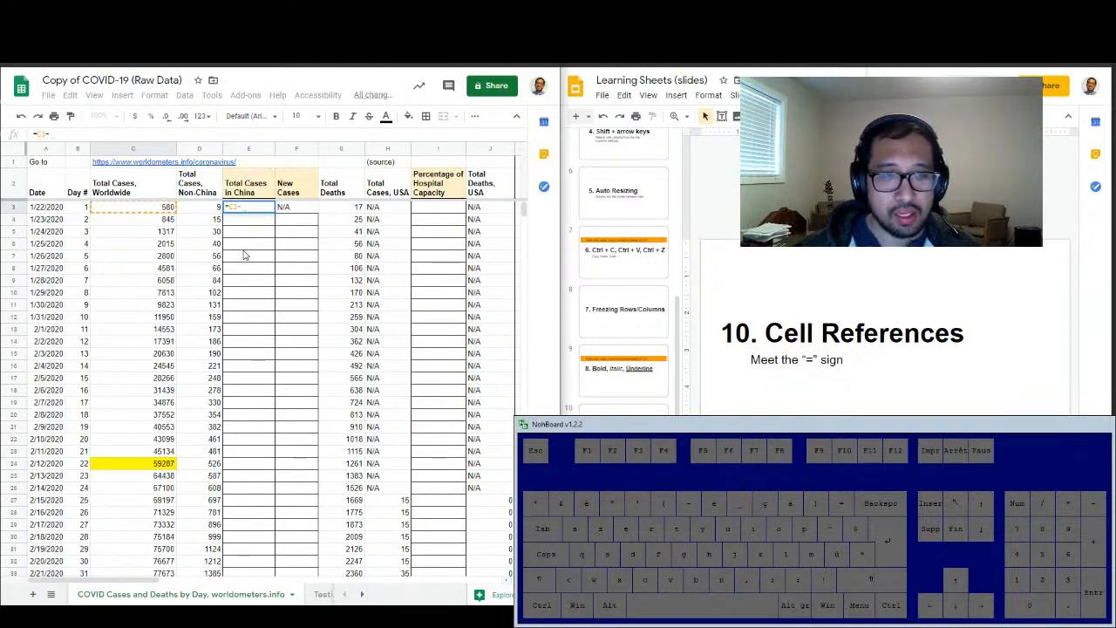
{"action": "left_click", "coordinate": [209, 210]}
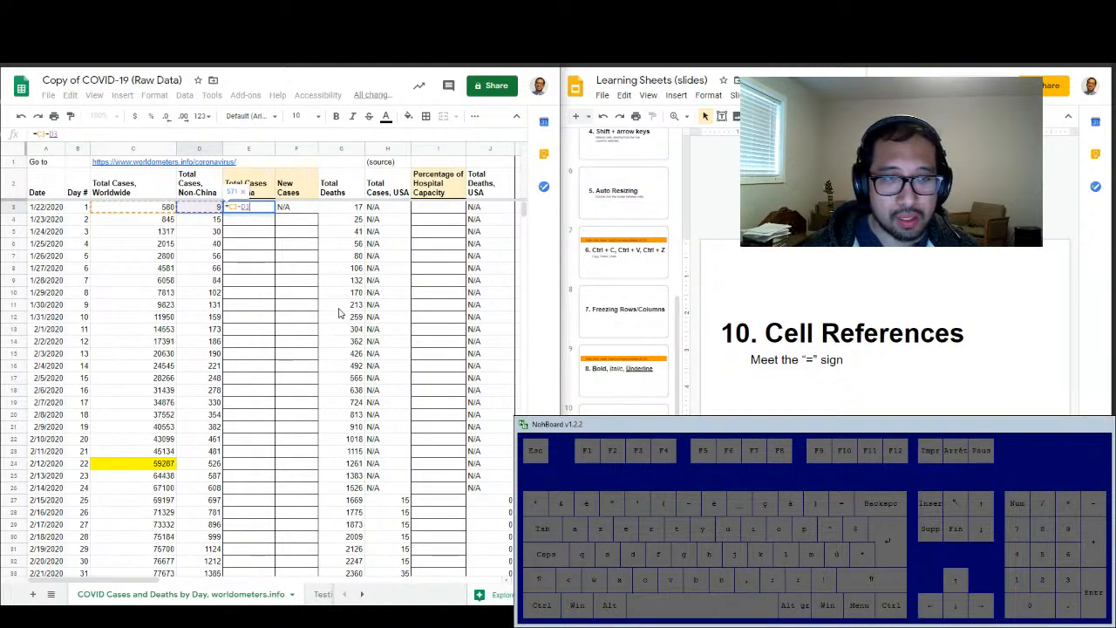
{"action": "key", "text": "Return"}
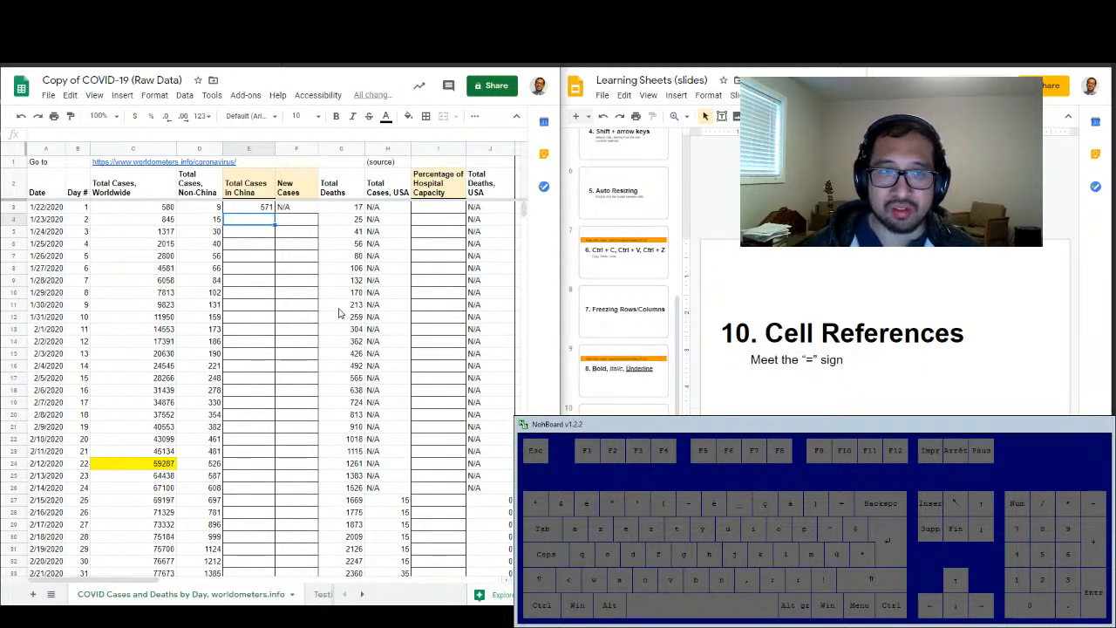
Copy the E3 formula and paste it down the Total Cases in China column through E17
{"action": "key", "text": "Up"}
{"action": "key", "text": "ctrl+c"}
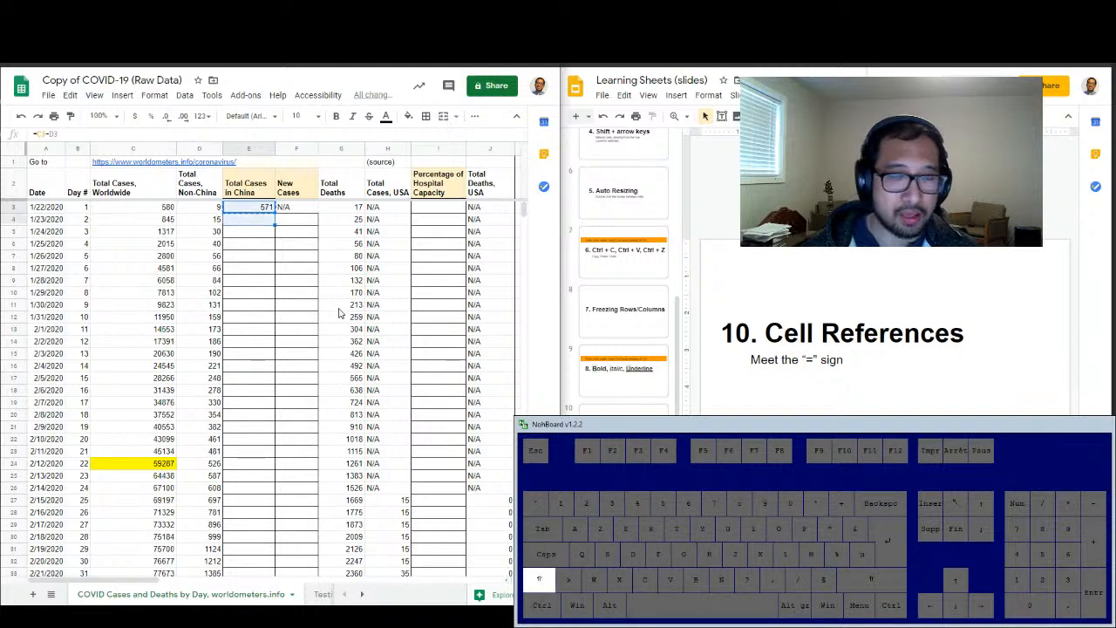
{"action": "key", "text": "shift+Down"}
{"action": "key", "text": "shift+Down"}
{"action": "key", "text": "shift+Down"}
{"action": "key", "text": "shift+Down"}
{"action": "key", "text": "shift+Down"}
{"action": "key", "text": "shift+Down"}
{"action": "key", "text": "shift+Down"}
{"action": "key", "text": "shift+Down"}
{"action": "key", "text": "shift+Down"}
{"action": "key", "text": "shift+Down"}
{"action": "key", "text": "shift+Down"}
{"action": "key", "text": "shift+Down"}
{"action": "key", "text": "shift+Down"}
{"action": "key", "text": "shift+Down"}
{"action": "key", "text": "ctrl+v"}
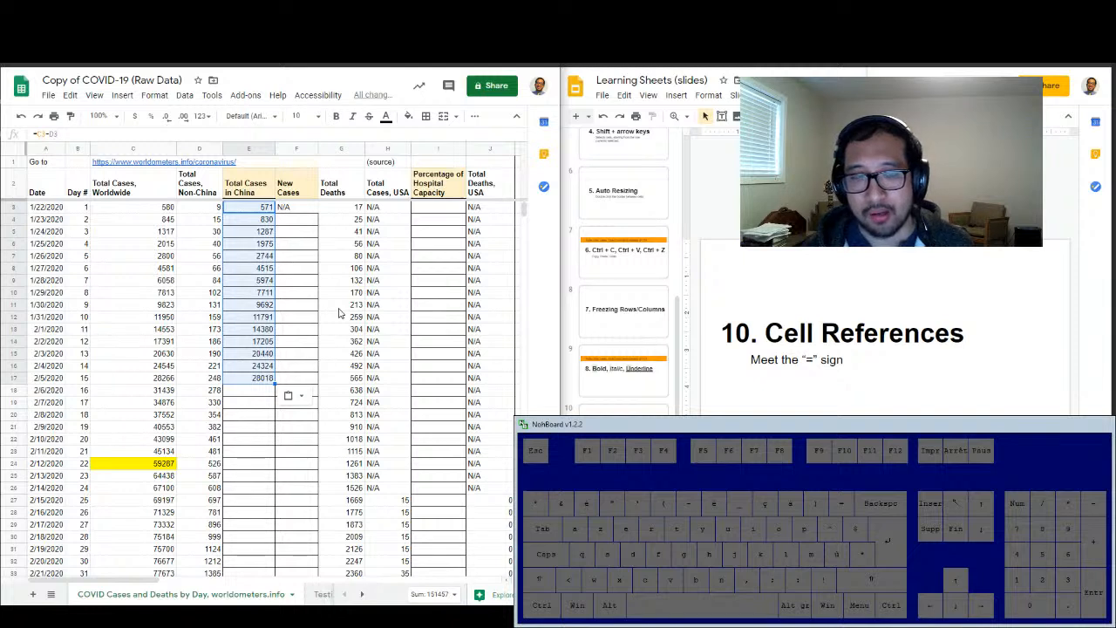
Examine how the cell references change from row to row in the pasted formulas, from E3 to E9 and in E17
{"action": "left_click", "coordinate": [247, 210]}
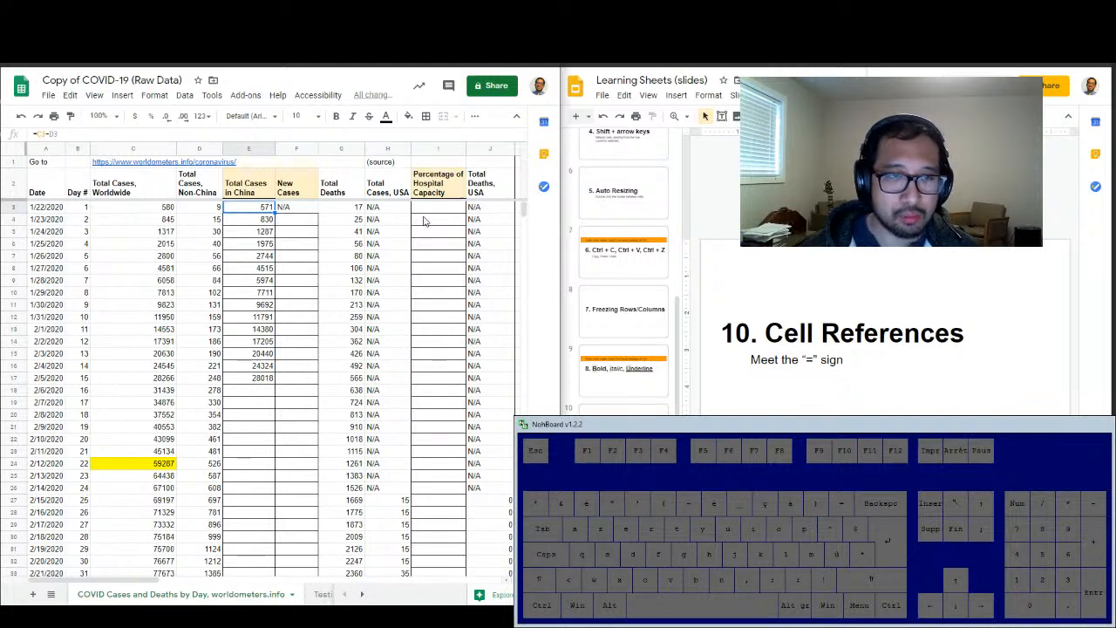
{"action": "key", "text": "Down"}
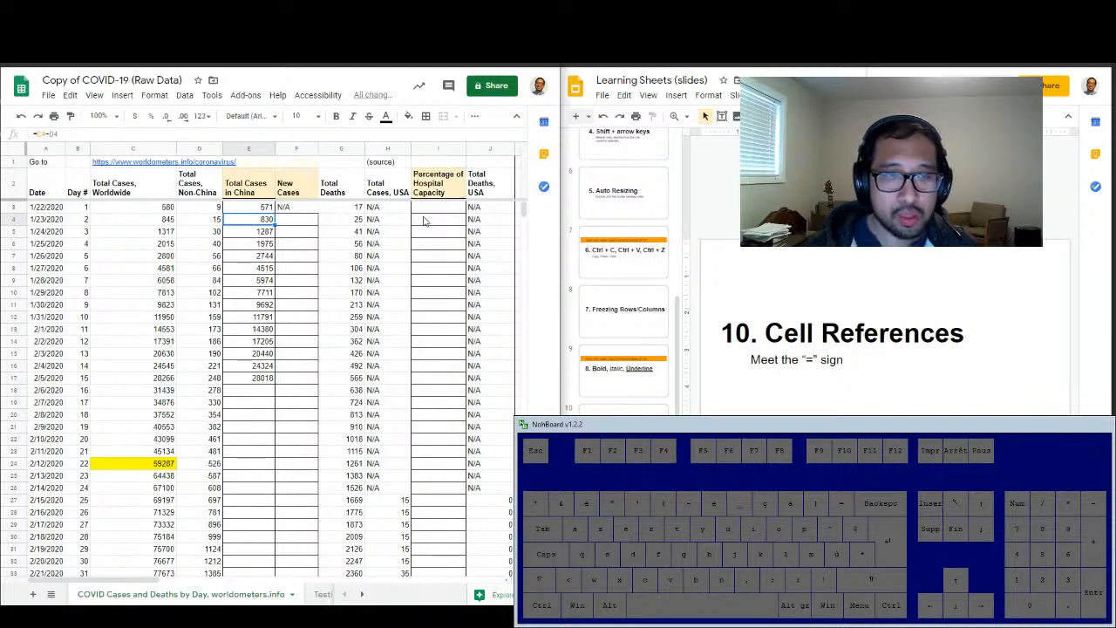
{"action": "key", "text": "Up"}
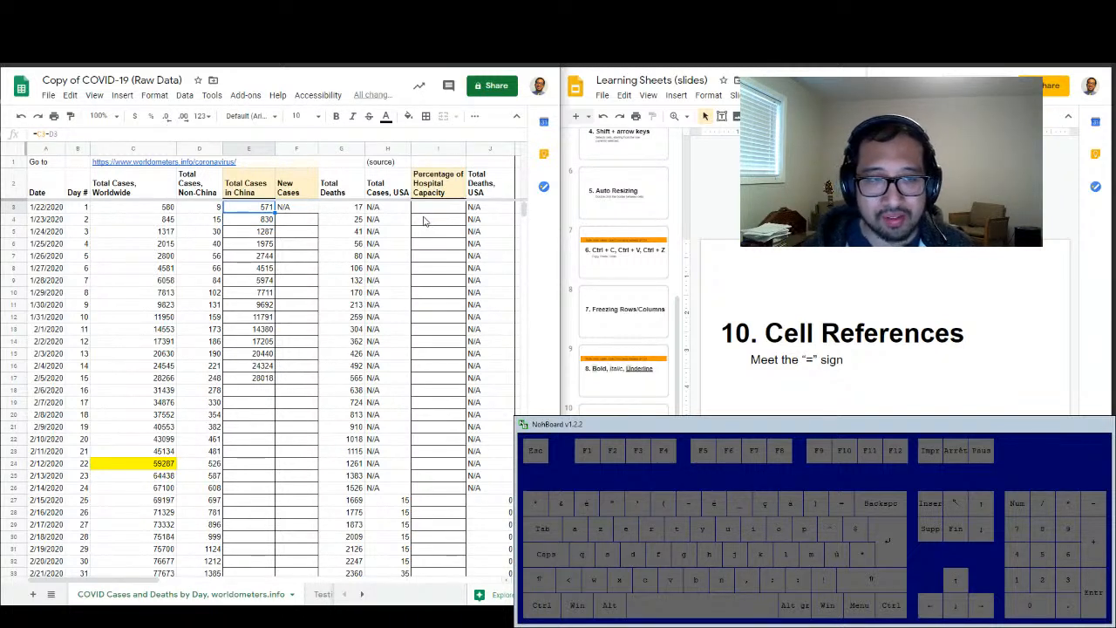
{"action": "double_click", "coordinate": [250, 210]}
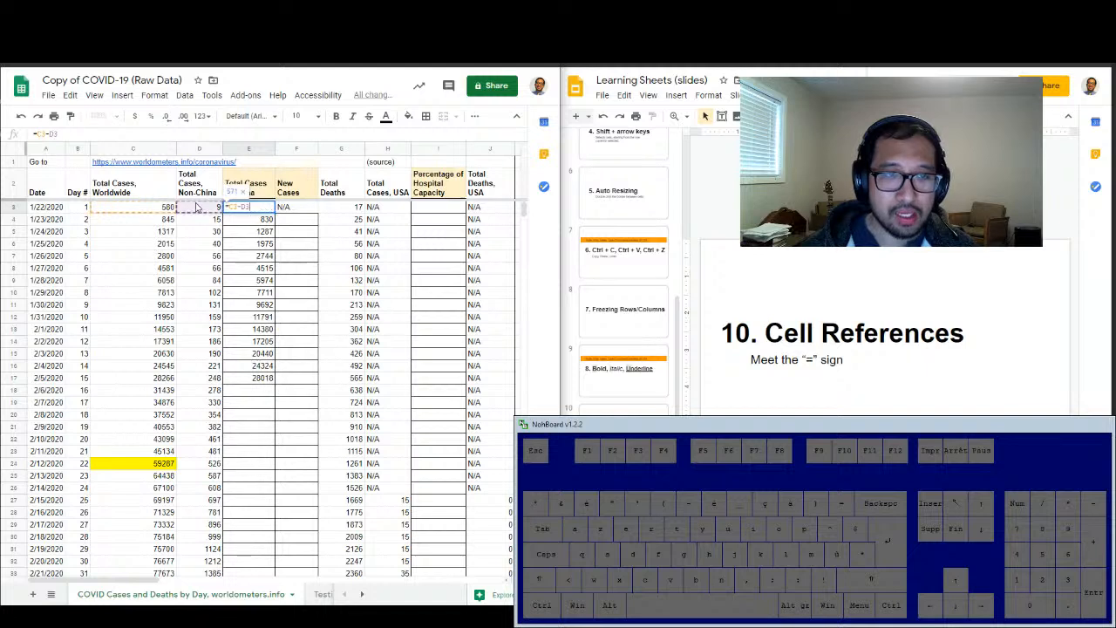
{"action": "key", "text": "Return"}
{"action": "double_click", "coordinate": [253, 222]}
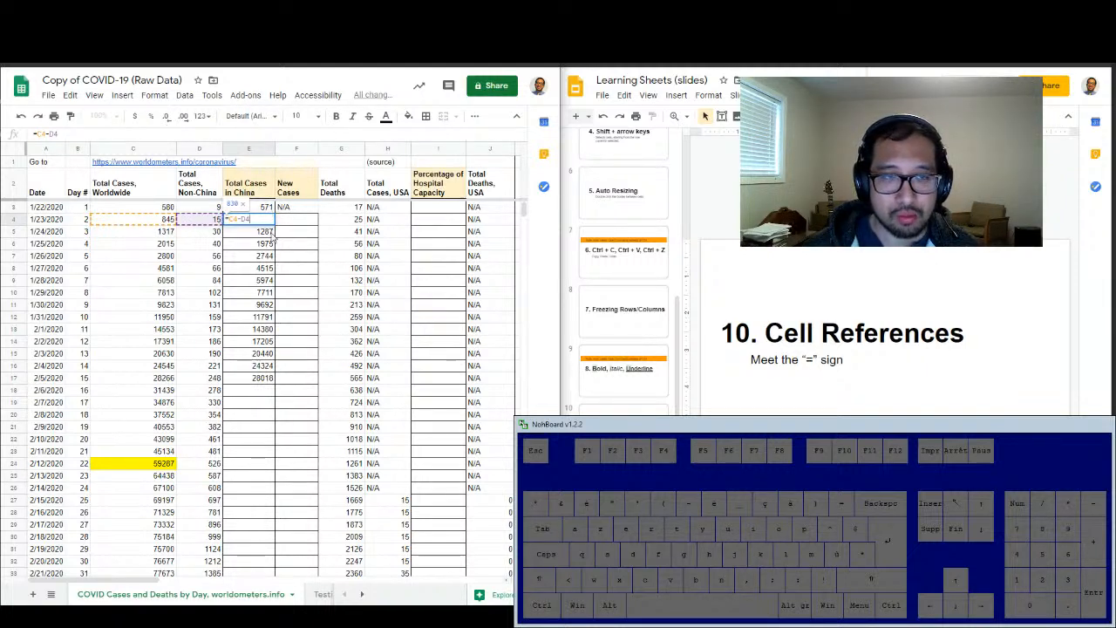
{"action": "key", "text": "Return"}
{"action": "type", "text": "=C5-D5"}
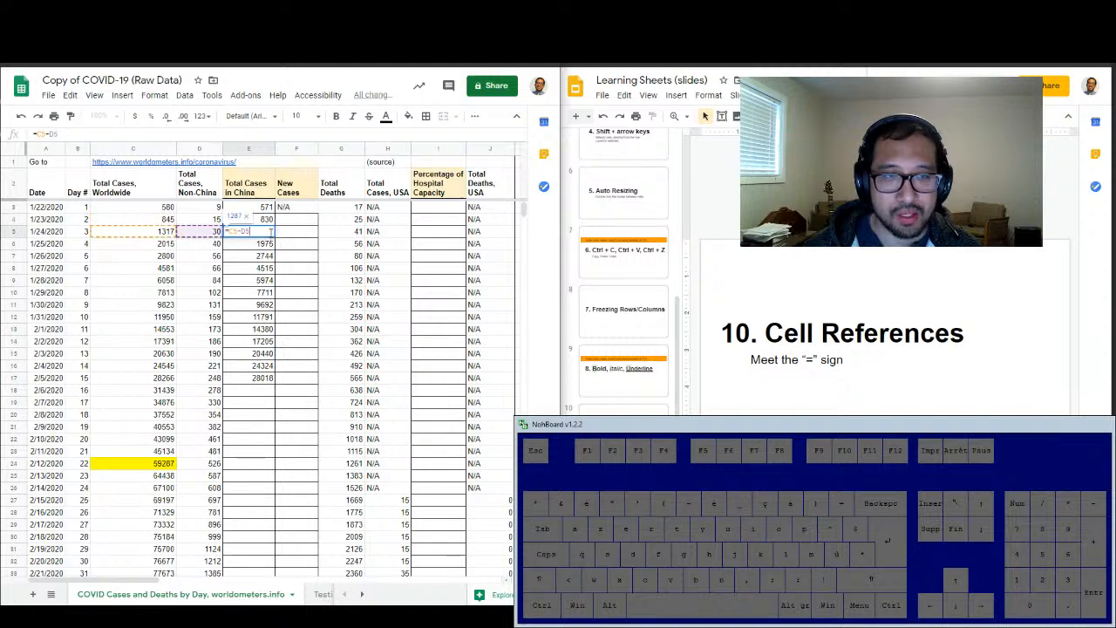
{"action": "key", "text": "Return"}
{"action": "type", "text": "=C6-D6"}
{"action": "key", "text": "Return"}
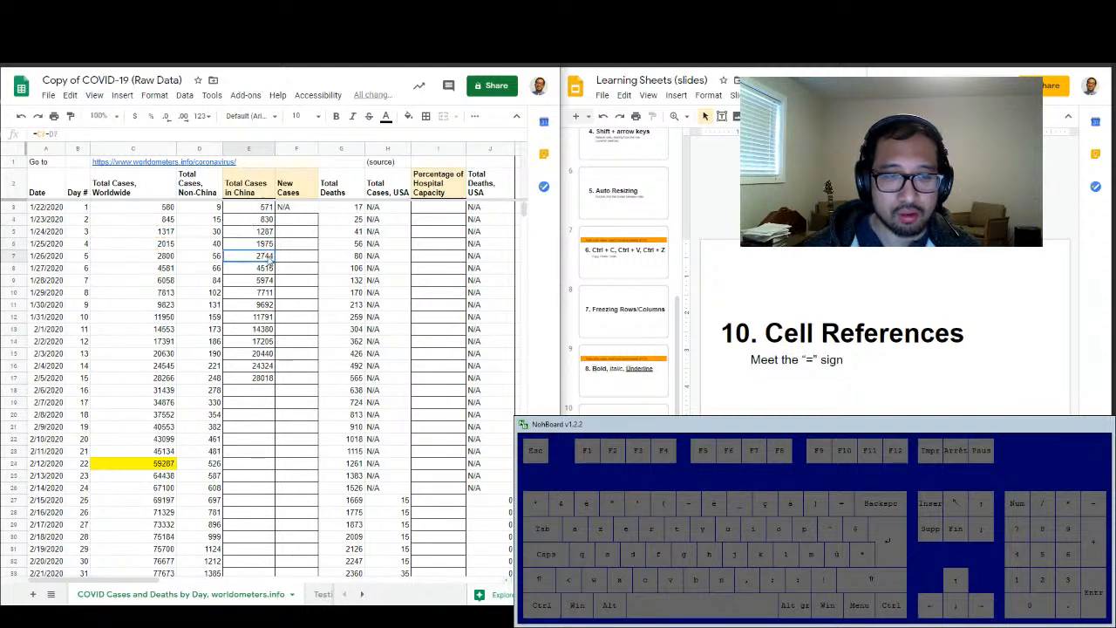
{"action": "type", "text": "=C7-D7"}
{"action": "key", "text": "Return"}
{"action": "type", "text": "=C8-D8"}
{"action": "key", "text": "Return"}
{"action": "type", "text": "=C9-D9"}
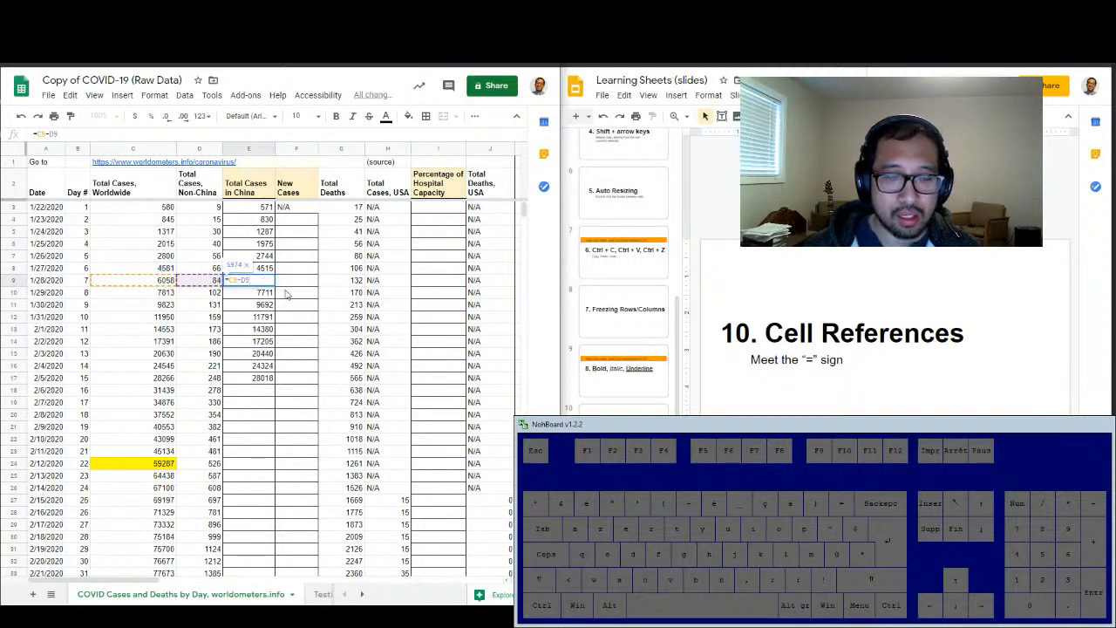
{"action": "key", "text": "Return"}
{"action": "left_click", "coordinate": [266, 390]}
{"action": "scroll", "coordinate": [280, 384], "scroll_direction": "down", "scroll_amount": 2}
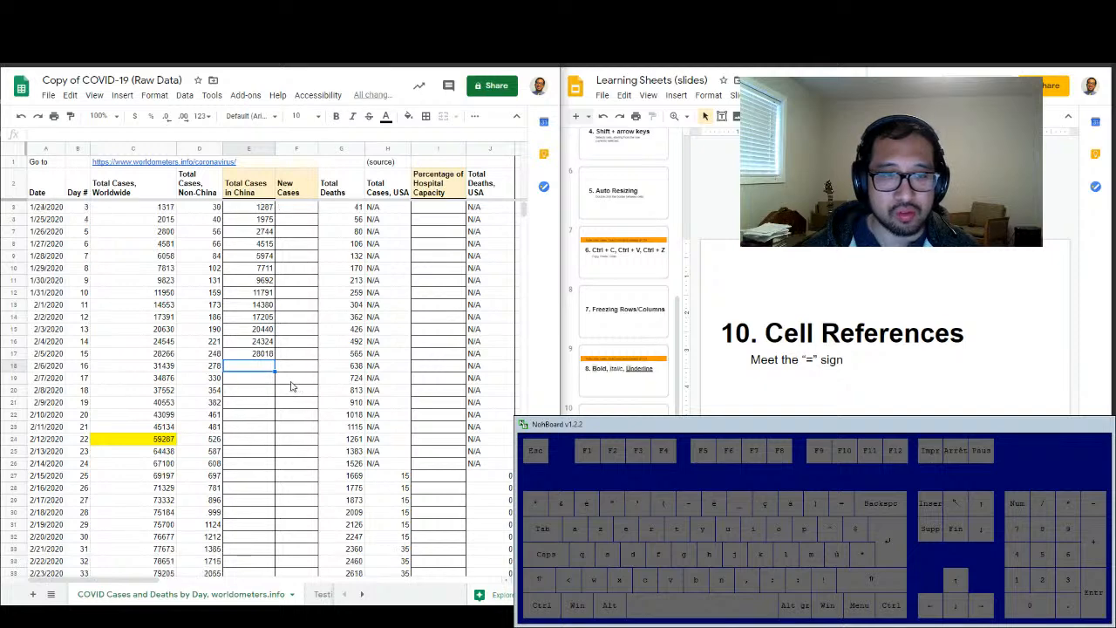
{"action": "left_click", "coordinate": [266, 319]}
{"action": "scroll", "coordinate": [294, 397], "scroll_direction": "down", "scroll_amount": 2}
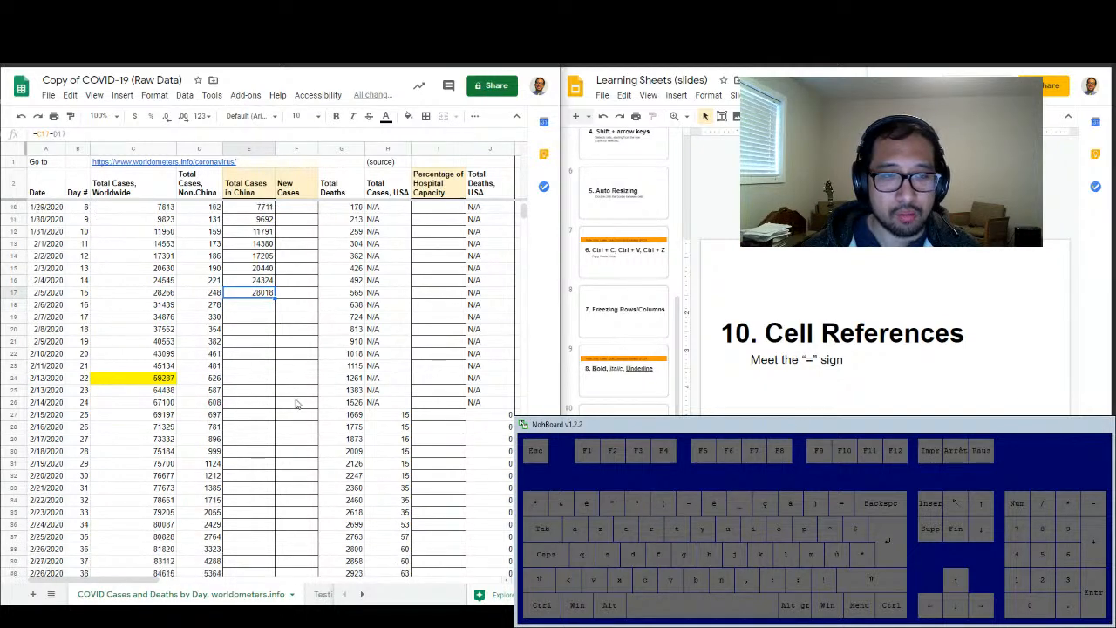
Undo the formulas pasted below E3 in the Total Cases in China column
{"action": "scroll", "coordinate": [319, 406], "scroll_direction": "up", "scroll_amount": 5}
{"action": "scroll", "coordinate": [319, 406], "scroll_direction": "up", "scroll_amount": 1}
{"action": "key", "text": "ctrl+z"}
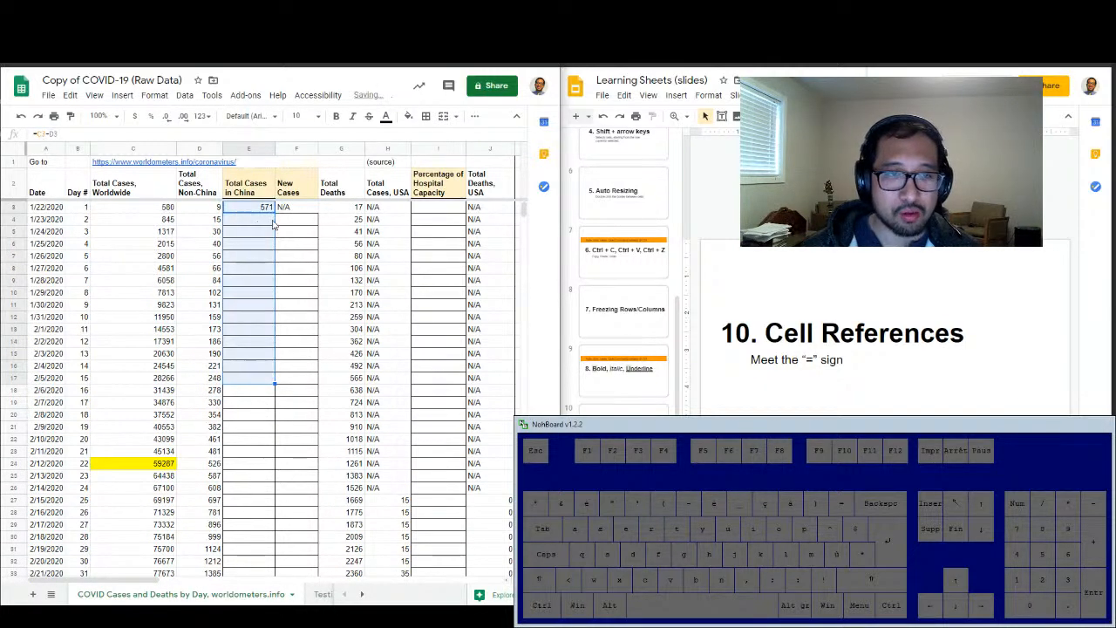
{"action": "left_click", "coordinate": [256, 233]}
Fill the E3 formula down the Total Cases in China column to E29 with the fill handle
{"action": "left_click", "coordinate": [260, 209]}
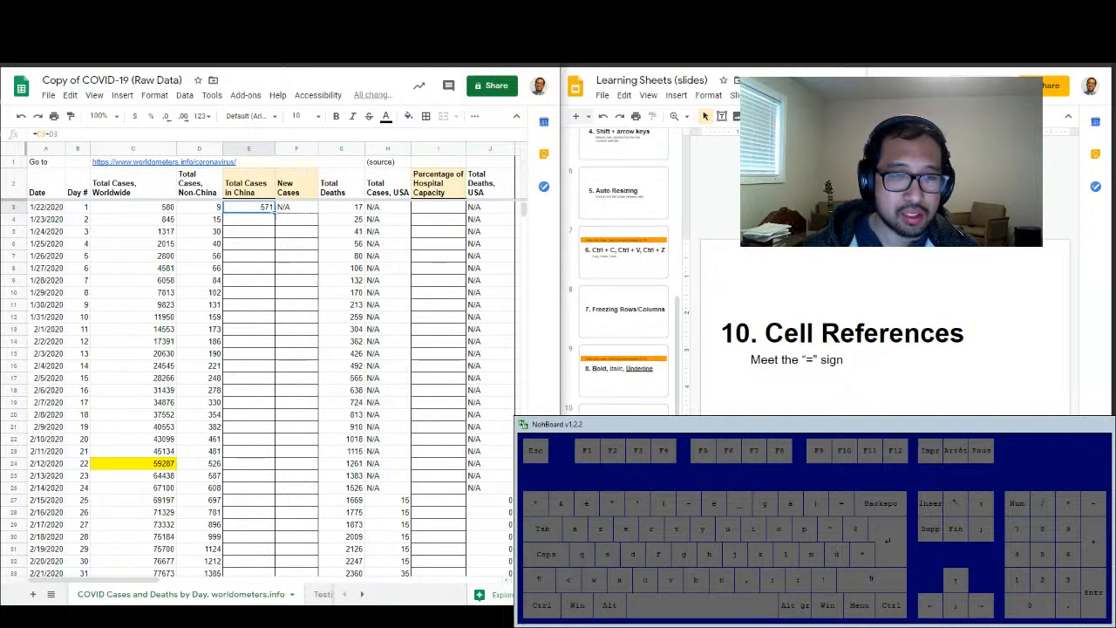
{"action": "left_click_drag", "start_coordinate": [275, 212], "coordinate": [266, 528]}
{"action": "scroll", "coordinate": [294, 453], "scroll_direction": "down", "scroll_amount": 3}
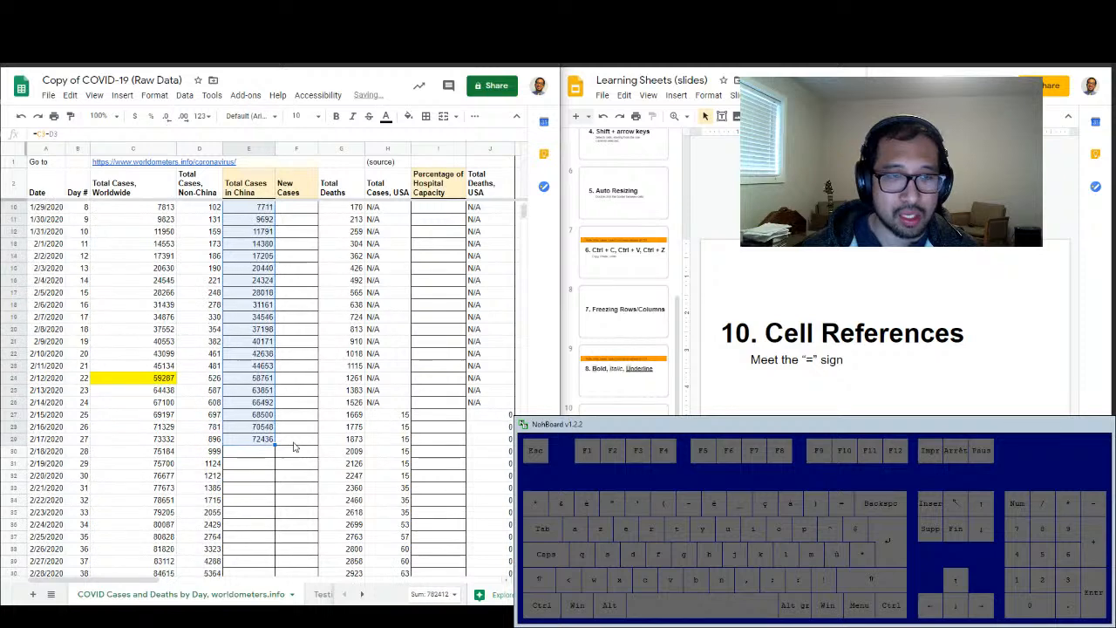
Check the references in filled cells such as E11, E16 and E20, and undo the fill
{"action": "scroll", "coordinate": [294, 447], "scroll_direction": "up", "scroll_amount": 3}
{"action": "left_click", "coordinate": [266, 279]}
{"action": "left_click", "coordinate": [269, 307]}
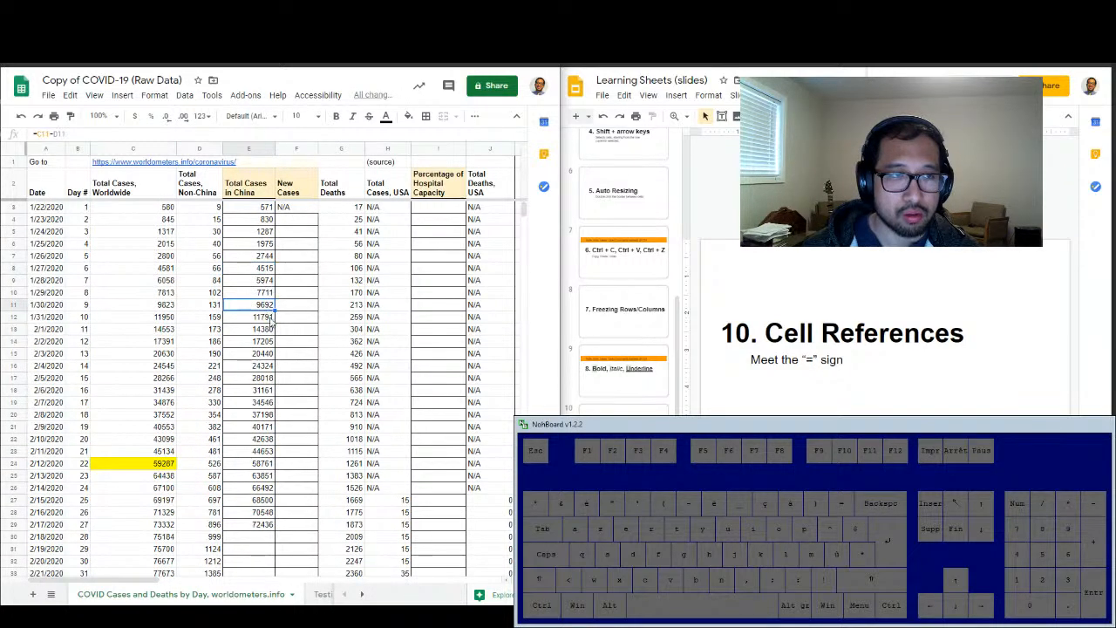
{"action": "left_click", "coordinate": [271, 367]}
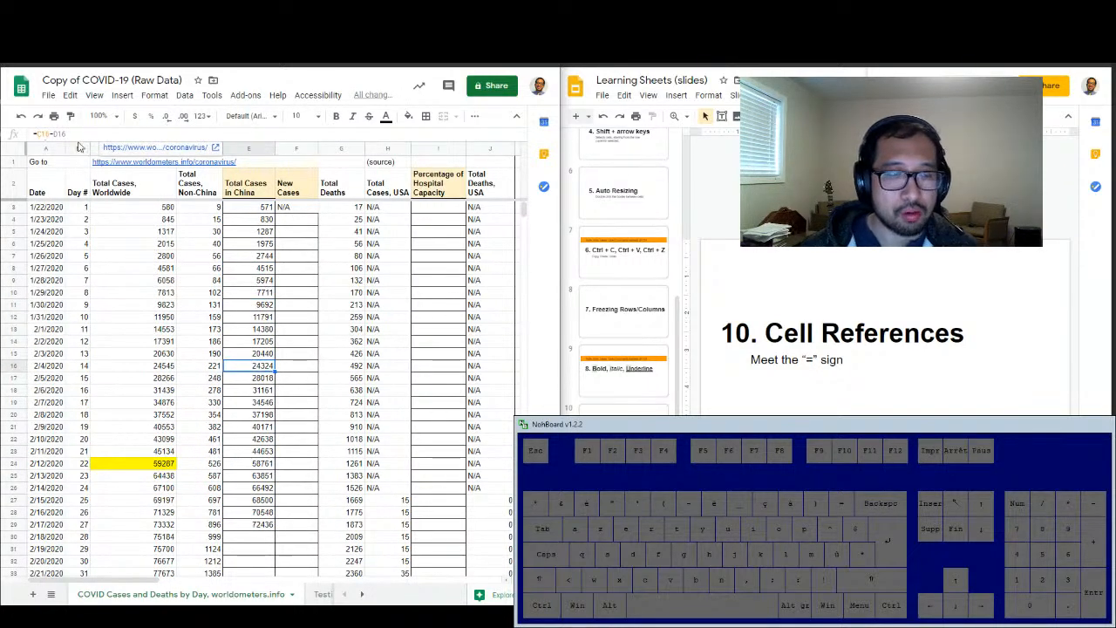
{"action": "left_click", "coordinate": [253, 416]}
{"action": "scroll", "coordinate": [257, 419], "scroll_direction": "down", "scroll_amount": 6}
{"action": "scroll", "coordinate": [280, 371], "scroll_direction": "up", "scroll_amount": 5}
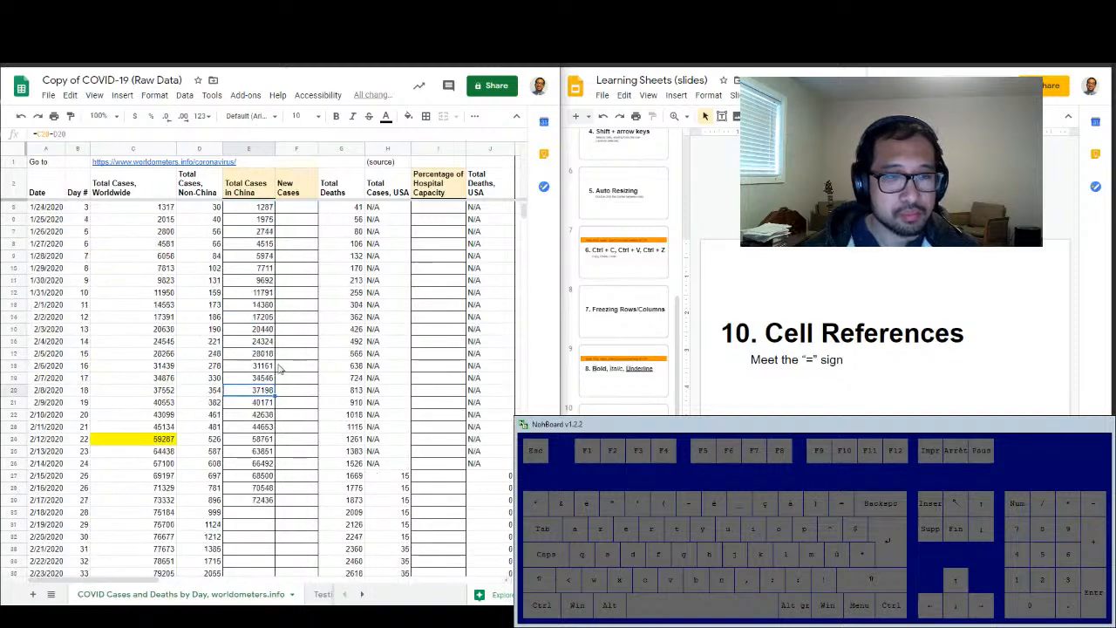
{"action": "scroll", "coordinate": [279, 371], "scroll_direction": "up", "scroll_amount": 1}
{"action": "key", "text": "ctrl+z"}
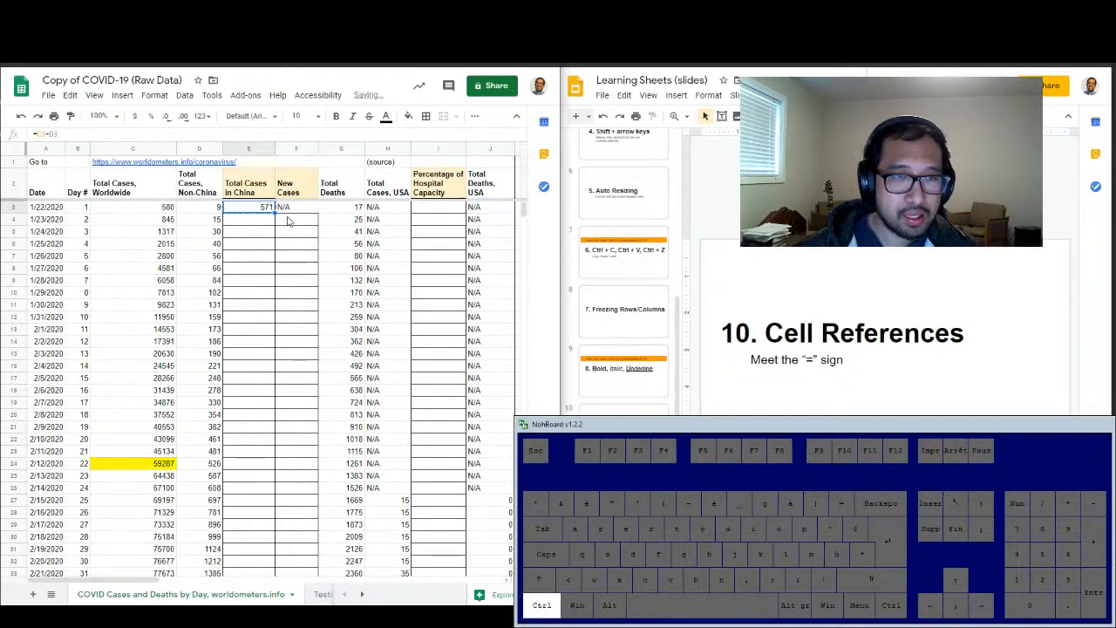
Fill the E3 formula down the whole Total Cases in China column to E63, the 3/22/2020 row, and check the last rows
{"action": "key", "text": "ctrl+Left"}
{"action": "key", "text": "ctrl+Down"}
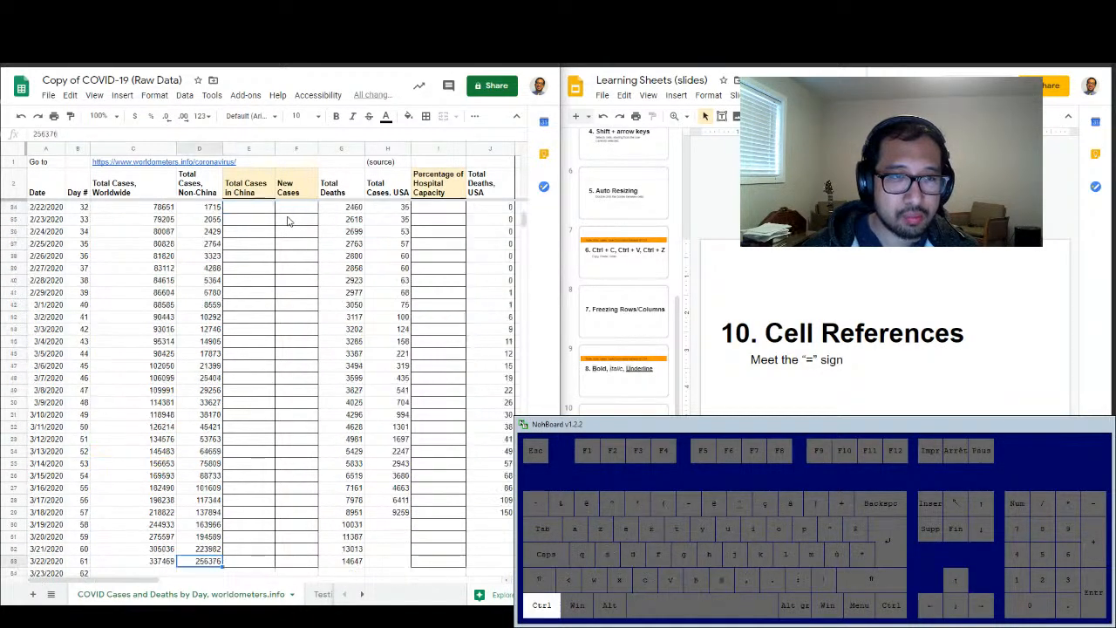
{"action": "key", "text": "Down"}
{"action": "key", "text": "Right"}
{"action": "key", "text": "ctrl+shift+Up"}
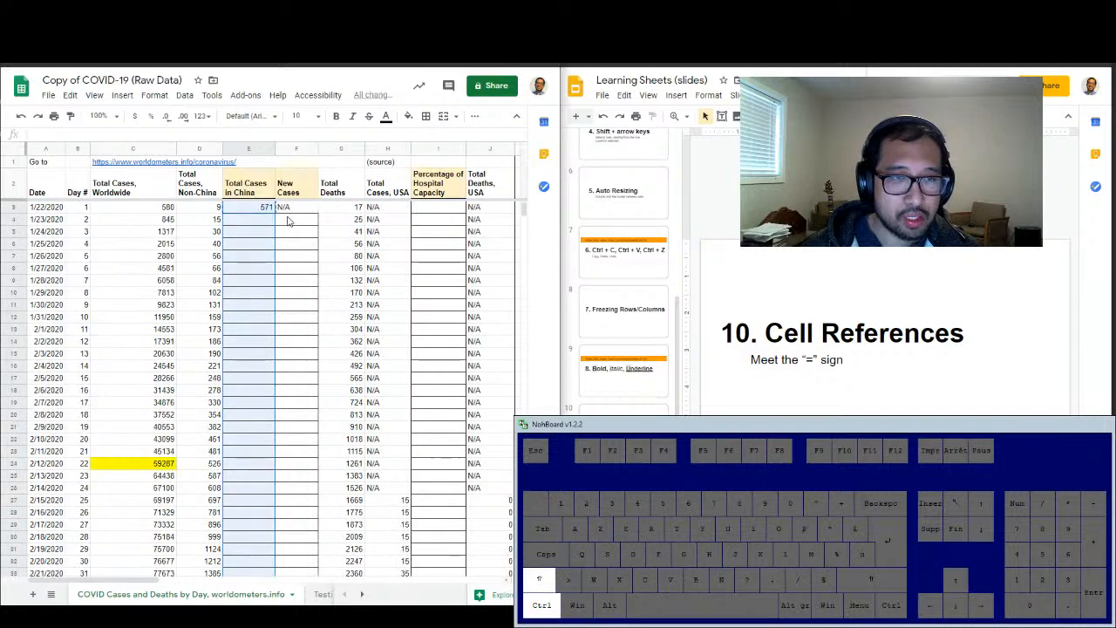
{"action": "key", "text": "ctrl+d"}
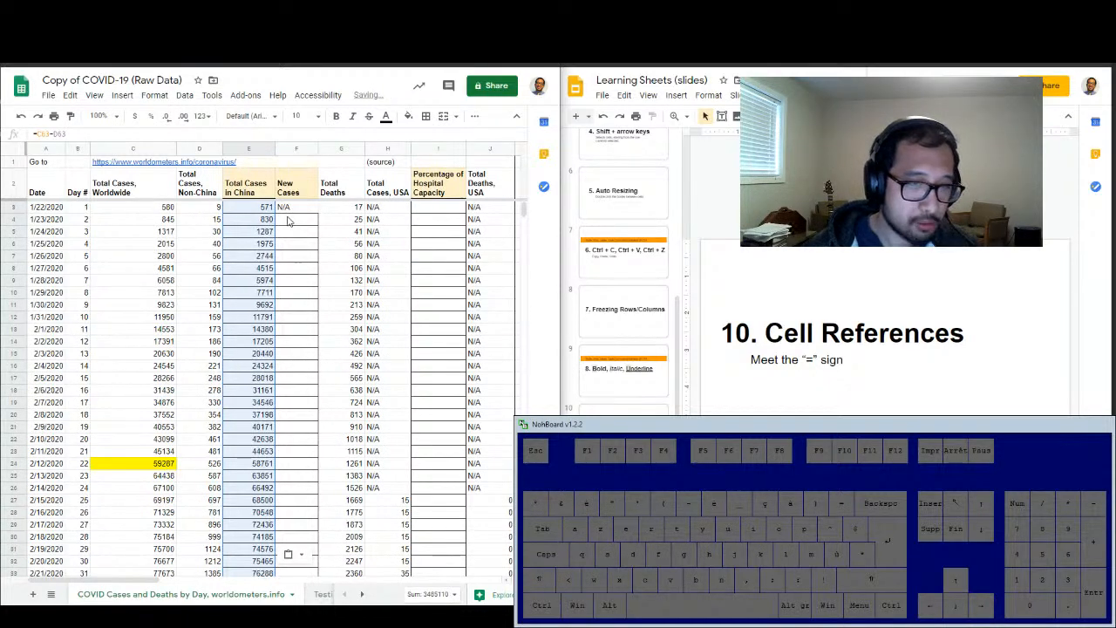
{"action": "scroll", "coordinate": [262, 523], "scroll_direction": "down", "scroll_amount": 8}
{"action": "left_click", "coordinate": [281, 432]}
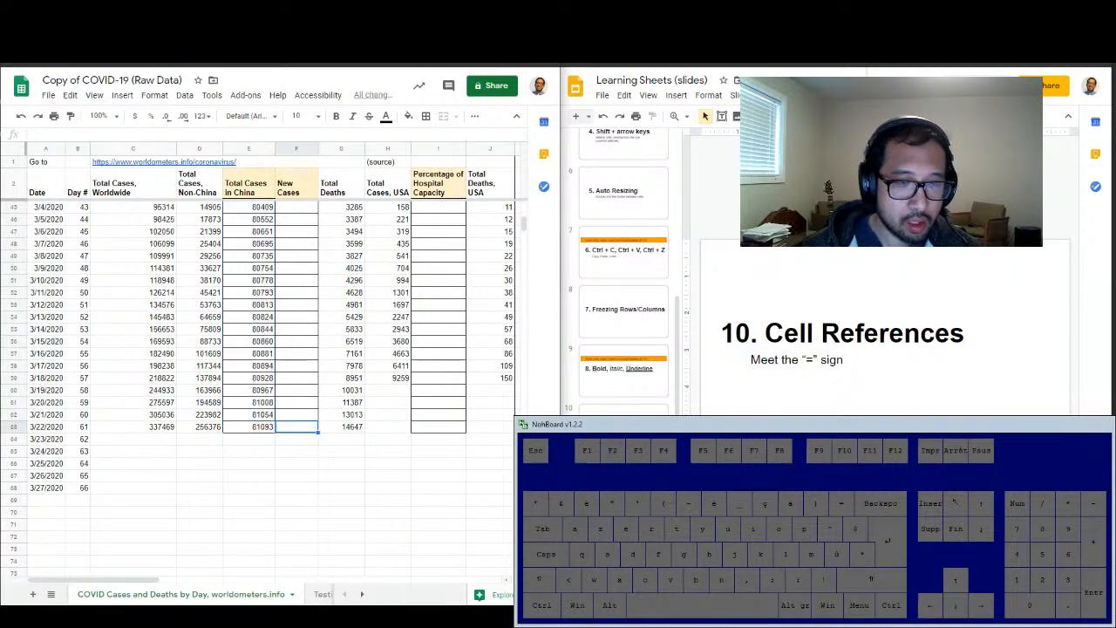
{"action": "scroll", "coordinate": [283, 428], "scroll_direction": "up", "scroll_amount": 10}
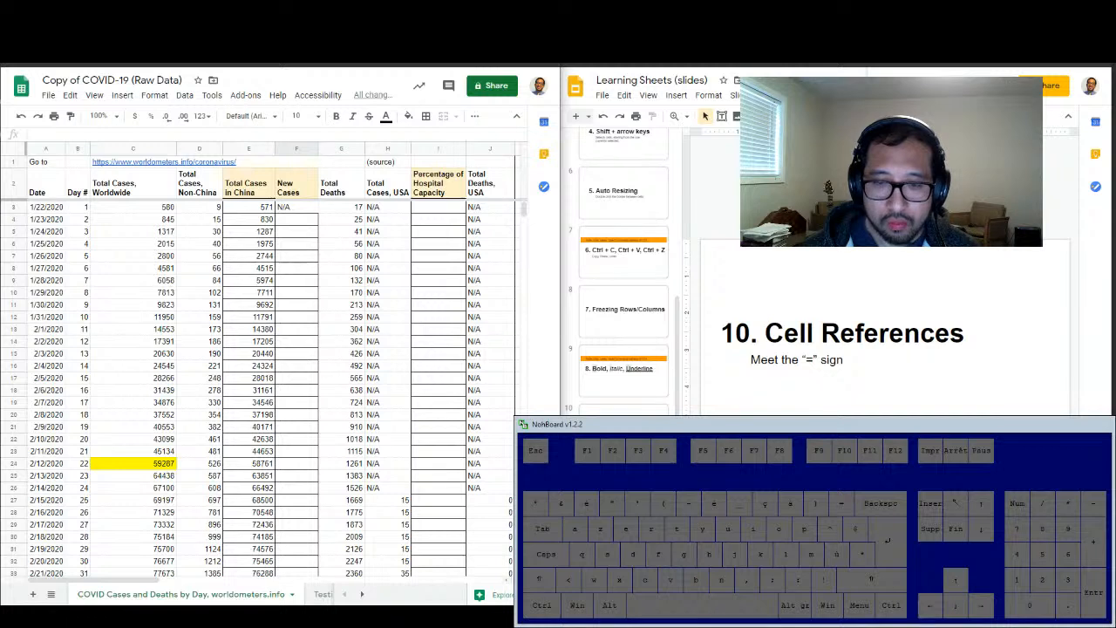
{"action": "left_click", "coordinate": [305, 211]}
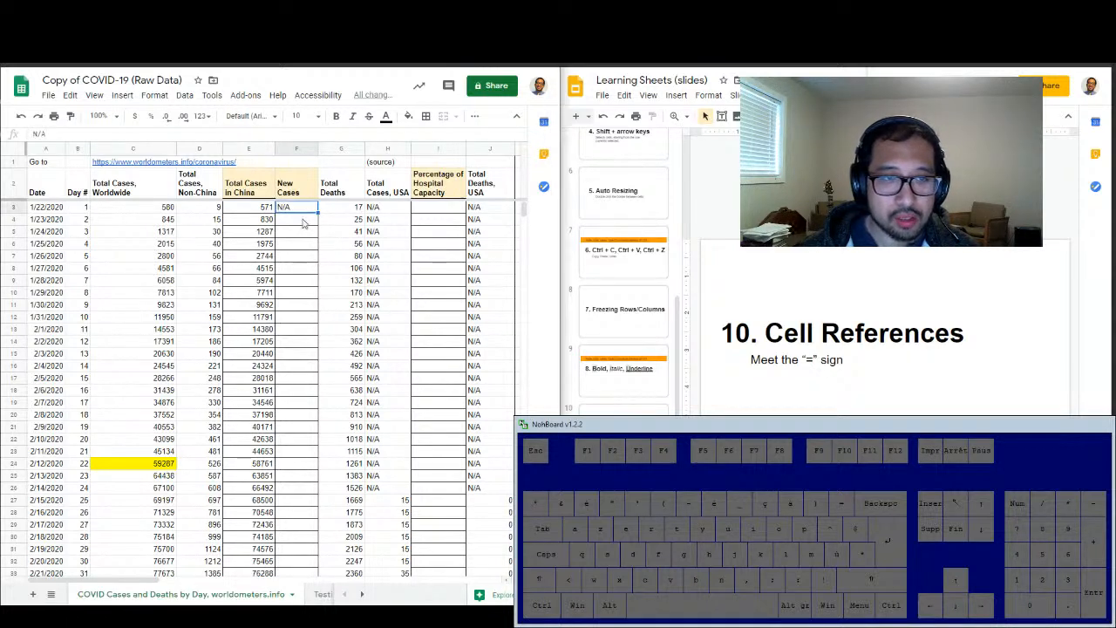
{"action": "left_click", "coordinate": [304, 222]}
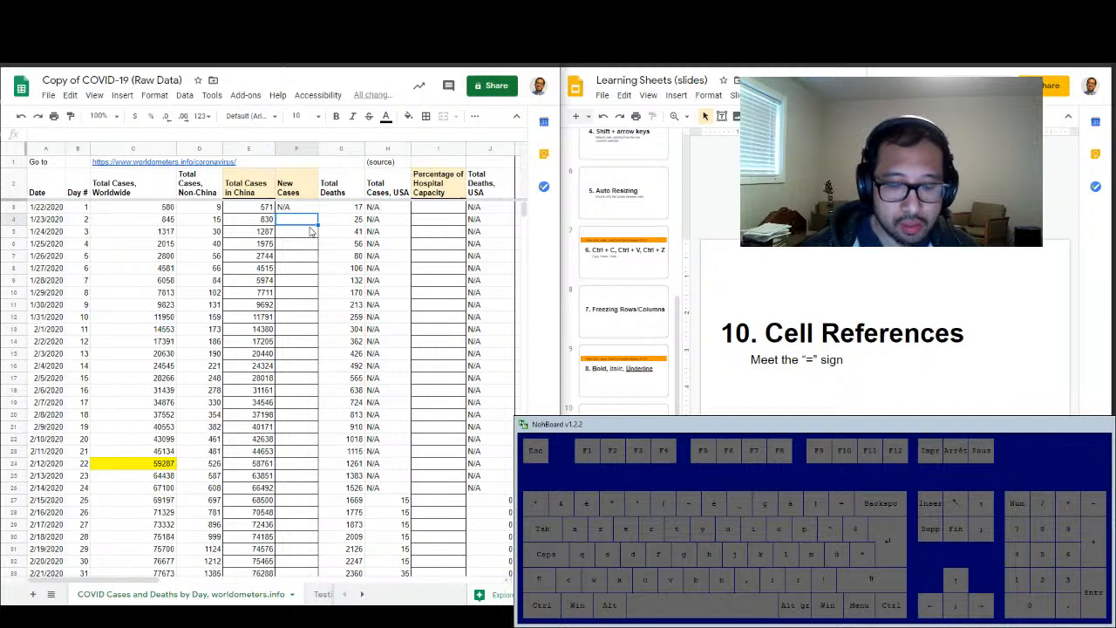
{"action": "type", "text": "="}
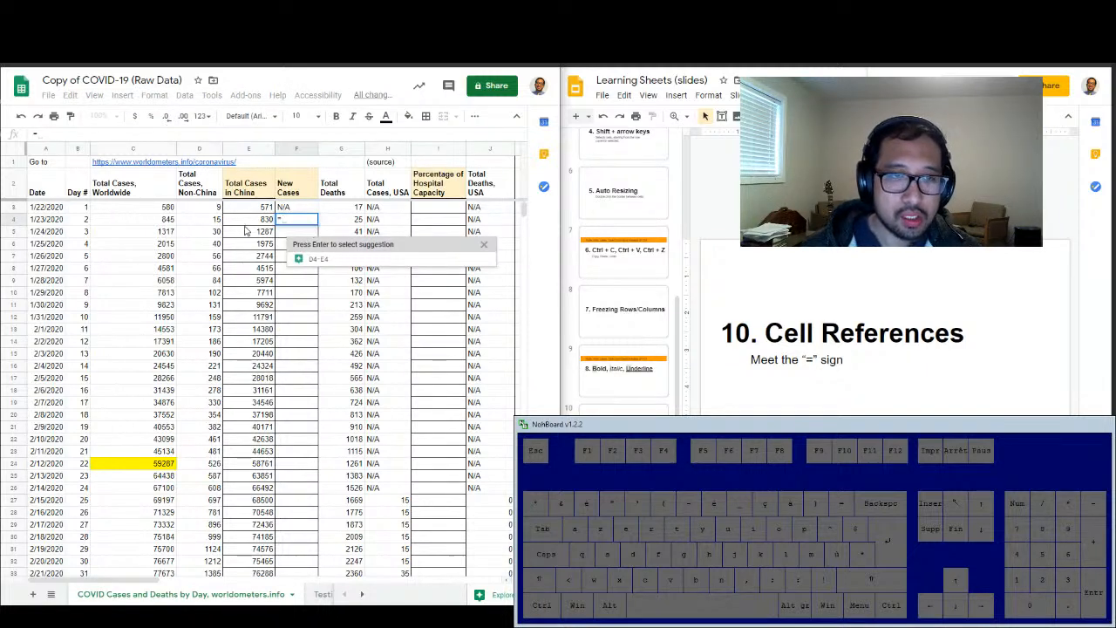
{"action": "left_click", "coordinate": [251, 223]}
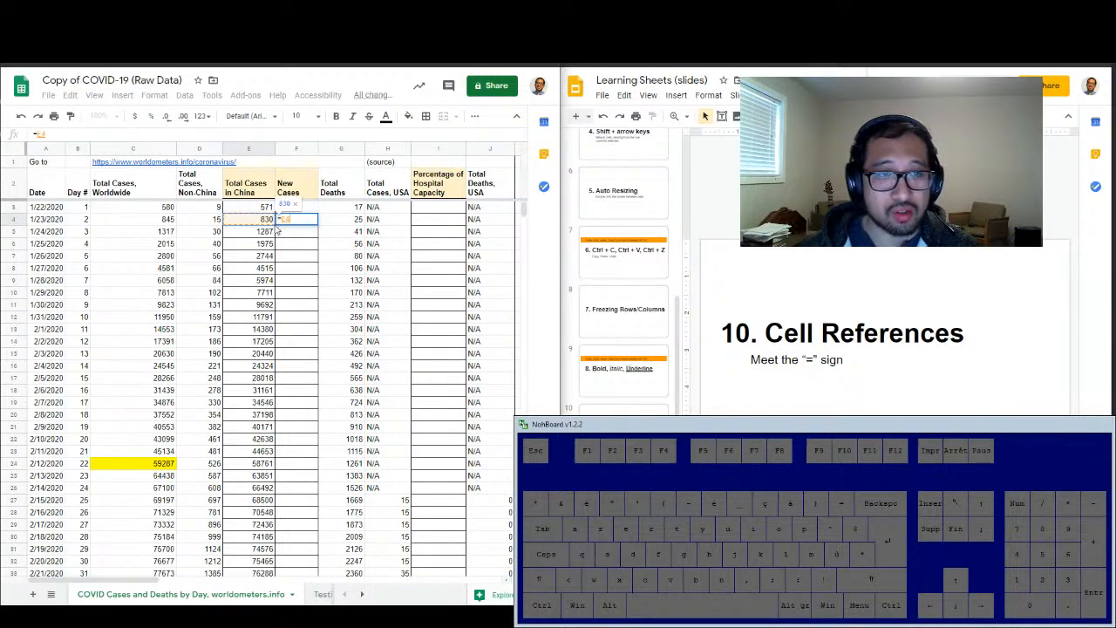
{"action": "key", "text": "Escape"}
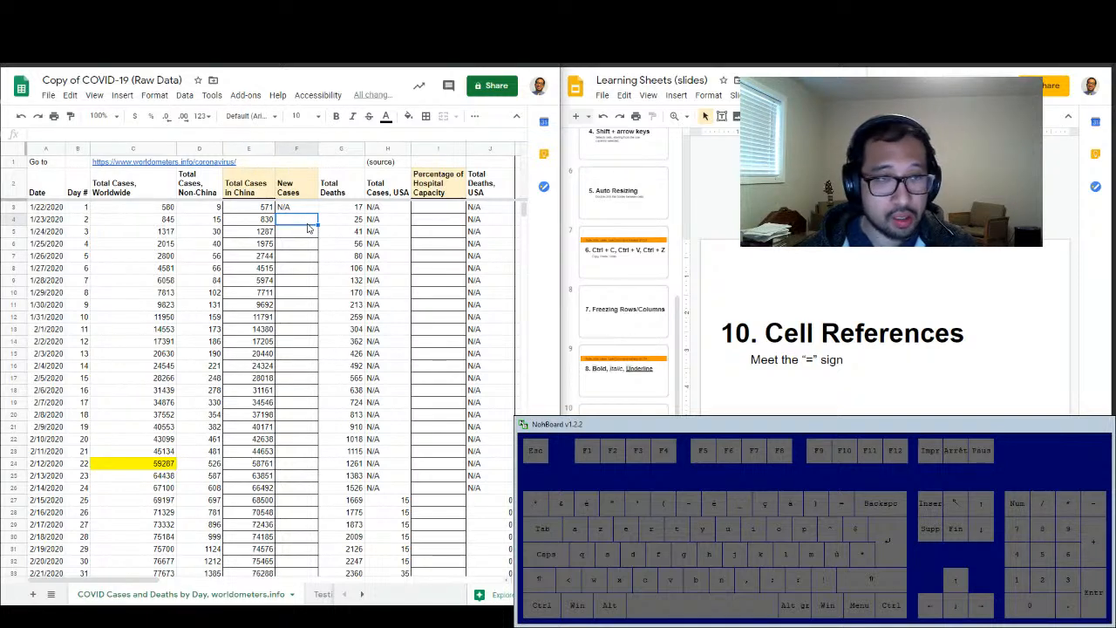
Enter the formula =C4-C3 in F4 to calculate the New Cases for 1/23/2020
{"action": "type", "text": "="}
{"action": "left_click", "coordinate": [160, 224]}
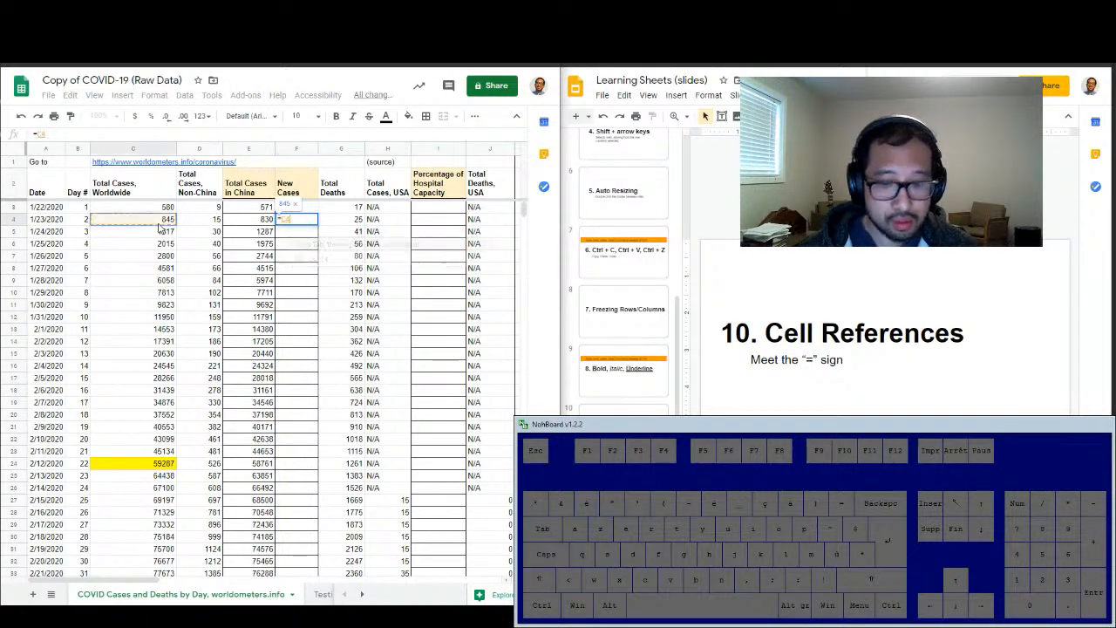
{"action": "type", "text": "-"}
{"action": "left_click", "coordinate": [157, 207]}
{"action": "key", "text": "Return"}
Copy the F4 formula and paste it down the New Cases column to F63, the 3/22/2020 row
{"action": "left_click", "coordinate": [307, 225]}
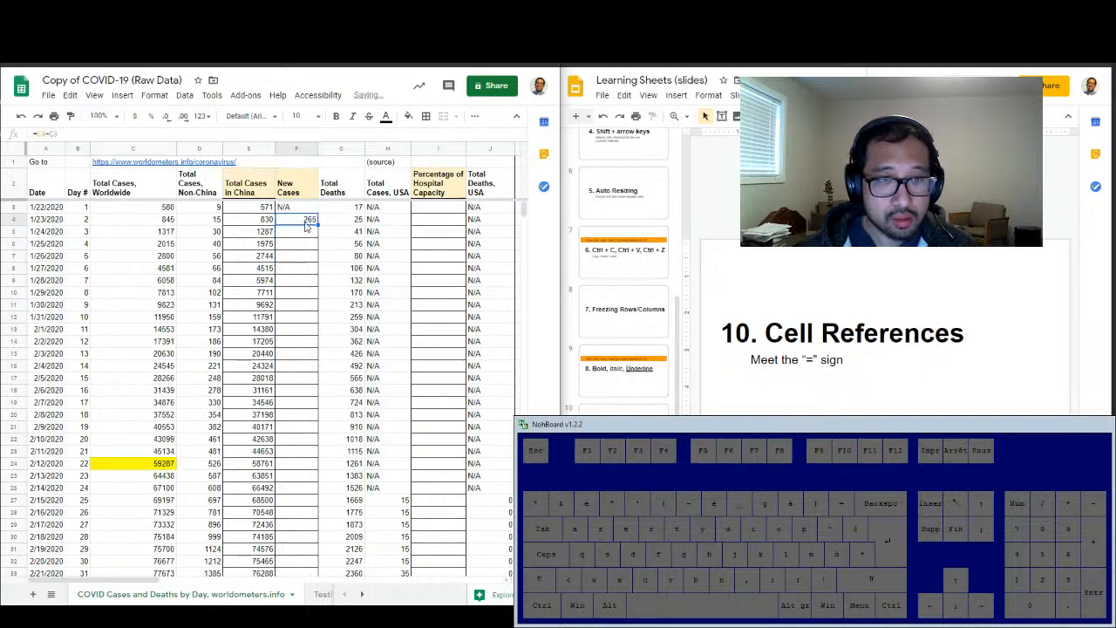
{"action": "key", "text": "ctrl+c"}
{"action": "scroll", "coordinate": [307, 349], "scroll_direction": "down", "scroll_amount": 10}
{"action": "left_click", "coordinate": [306, 451], "text": "shift"}
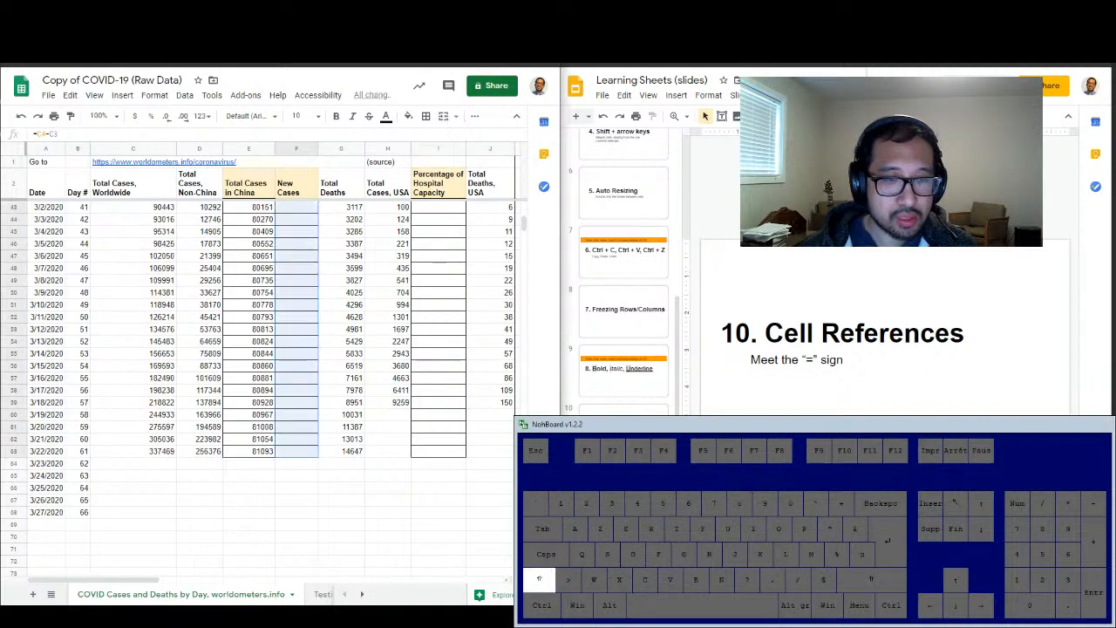
{"action": "key", "text": "ctrl+v"}
Examine the filled New Cases column from top to bottom and check the references in F15
{"action": "scroll", "coordinate": [324, 480], "scroll_direction": "up", "scroll_amount": 10}
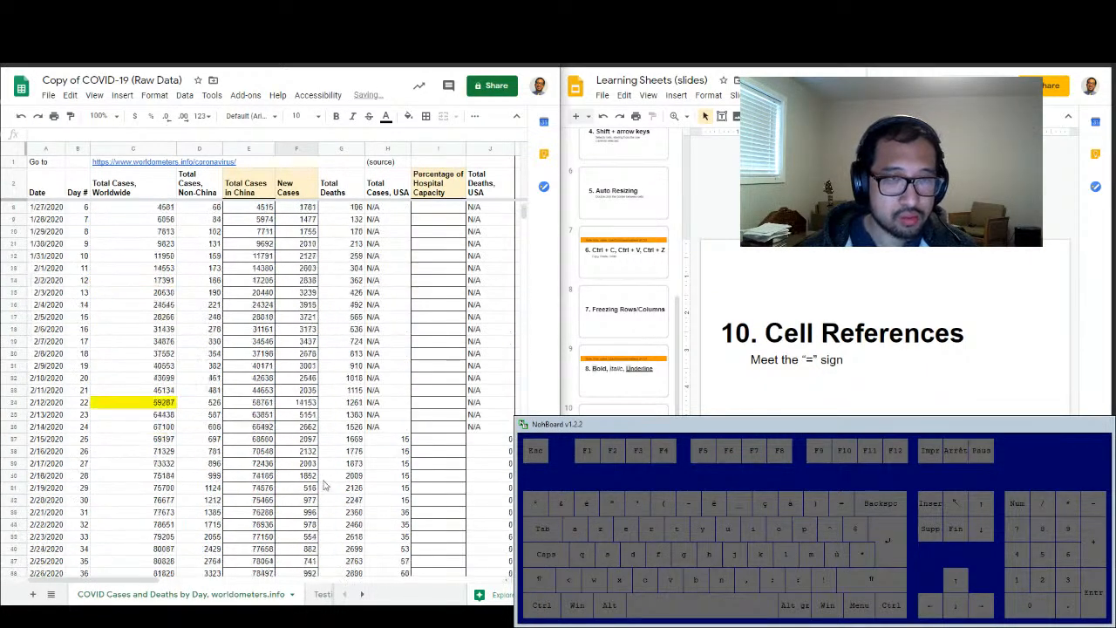
{"action": "scroll", "coordinate": [324, 486], "scroll_direction": "up", "scroll_amount": 1}
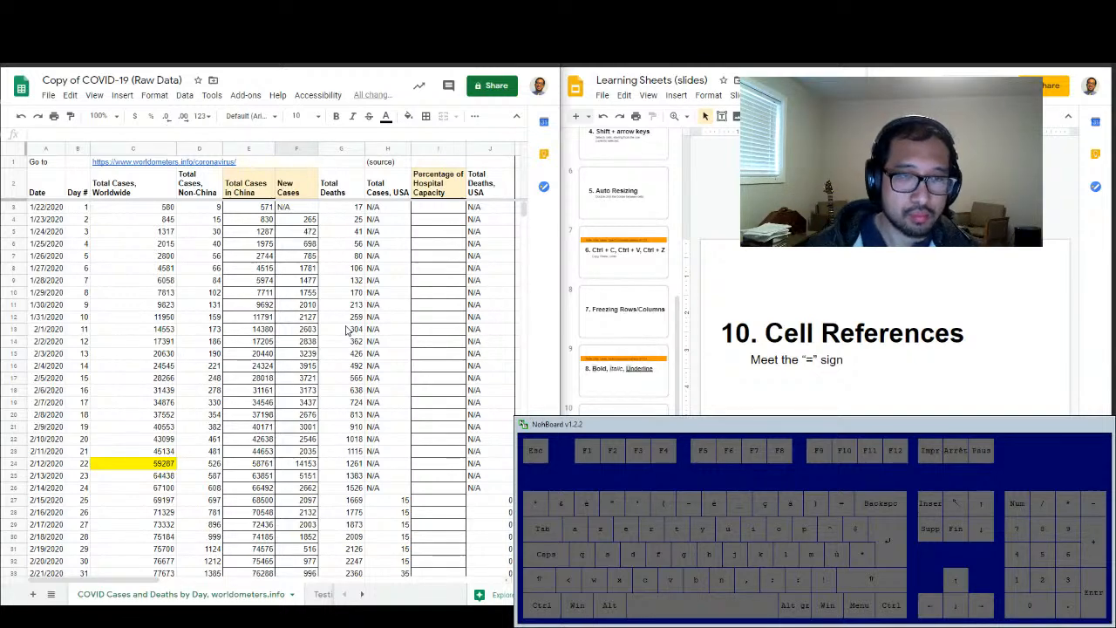
{"action": "scroll", "coordinate": [319, 307], "scroll_direction": "down", "scroll_amount": 5}
{"action": "scroll", "coordinate": [320, 307], "scroll_direction": "down", "scroll_amount": 10}
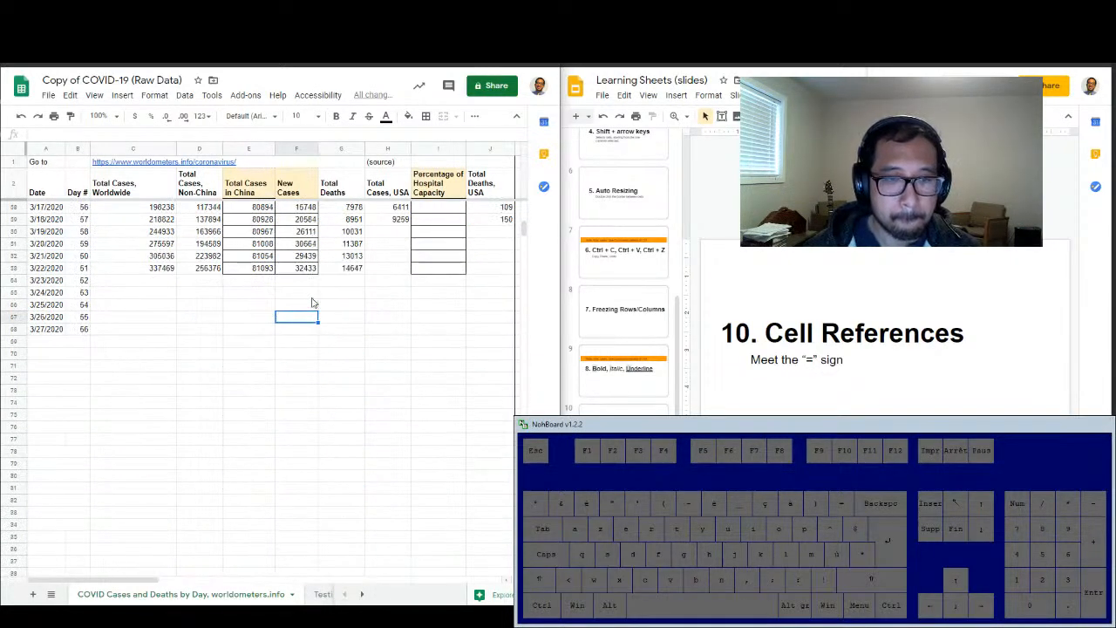
{"action": "scroll", "coordinate": [314, 331], "scroll_direction": "up", "scroll_amount": 15}
{"action": "scroll", "coordinate": [314, 349], "scroll_direction": "up", "scroll_amount": 2}
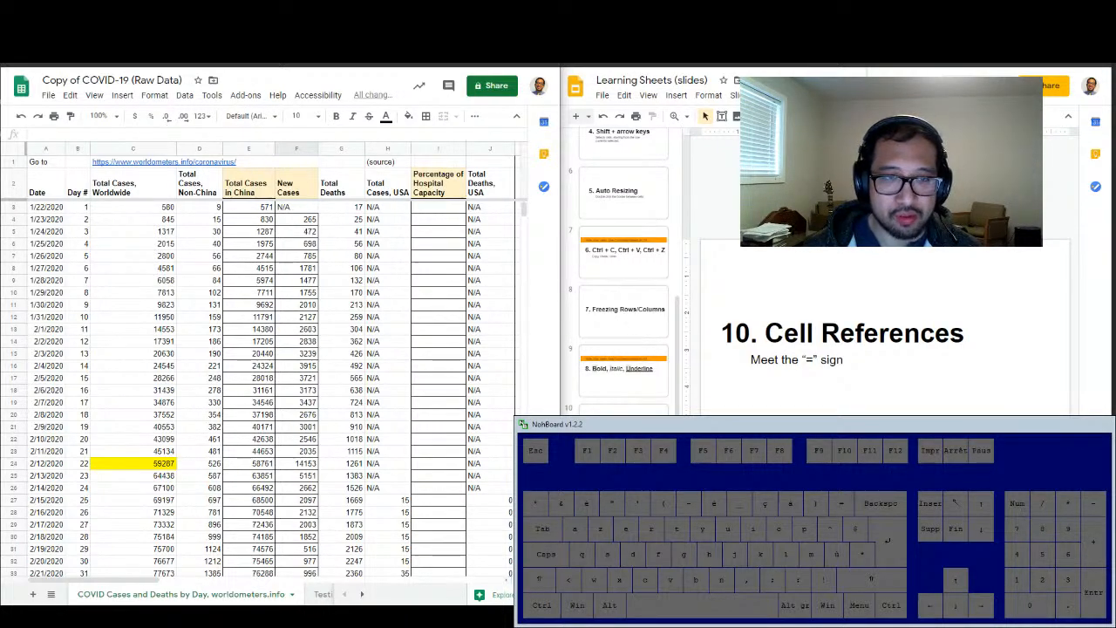
{"action": "left_click", "coordinate": [303, 356]}
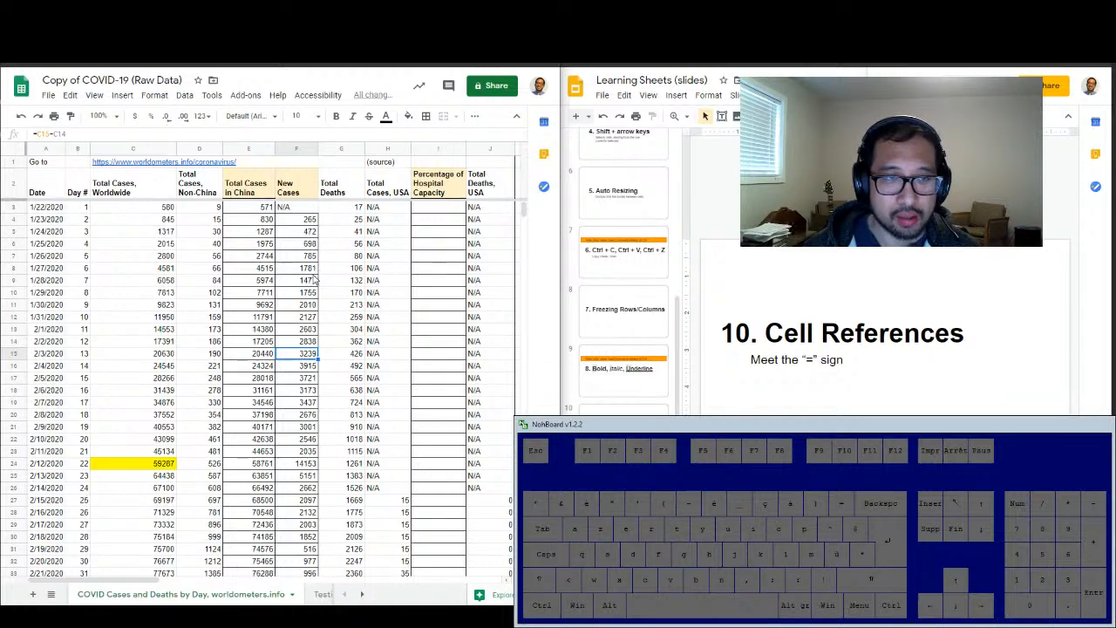
{"action": "scroll", "coordinate": [316, 275], "scroll_direction": "down", "scroll_amount": 10}
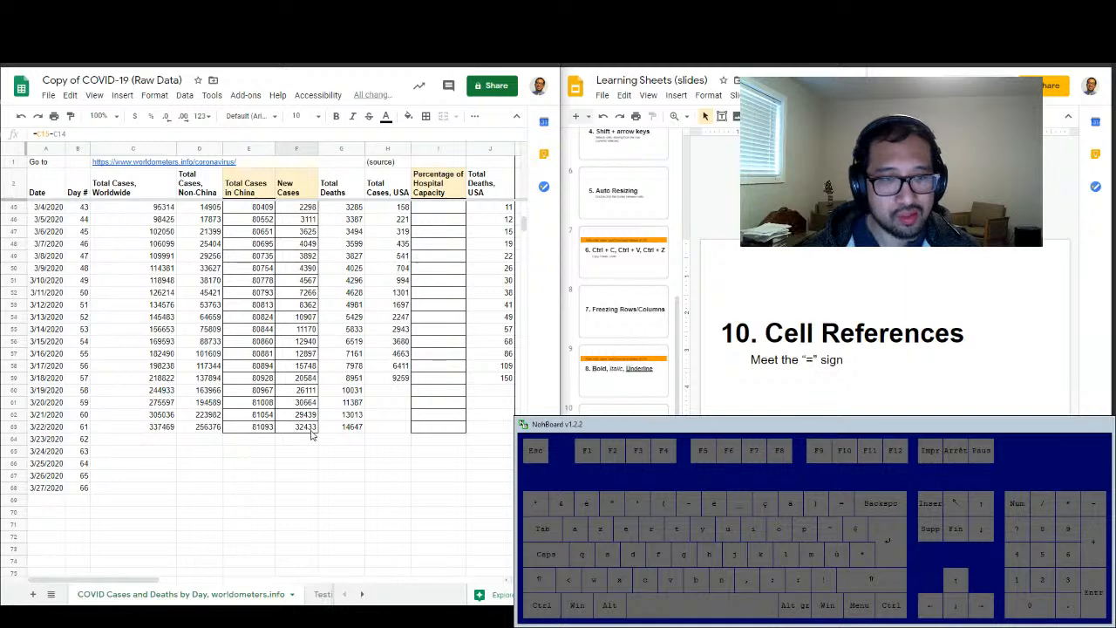
{"action": "scroll", "coordinate": [314, 427], "scroll_direction": "up", "scroll_amount": 10}
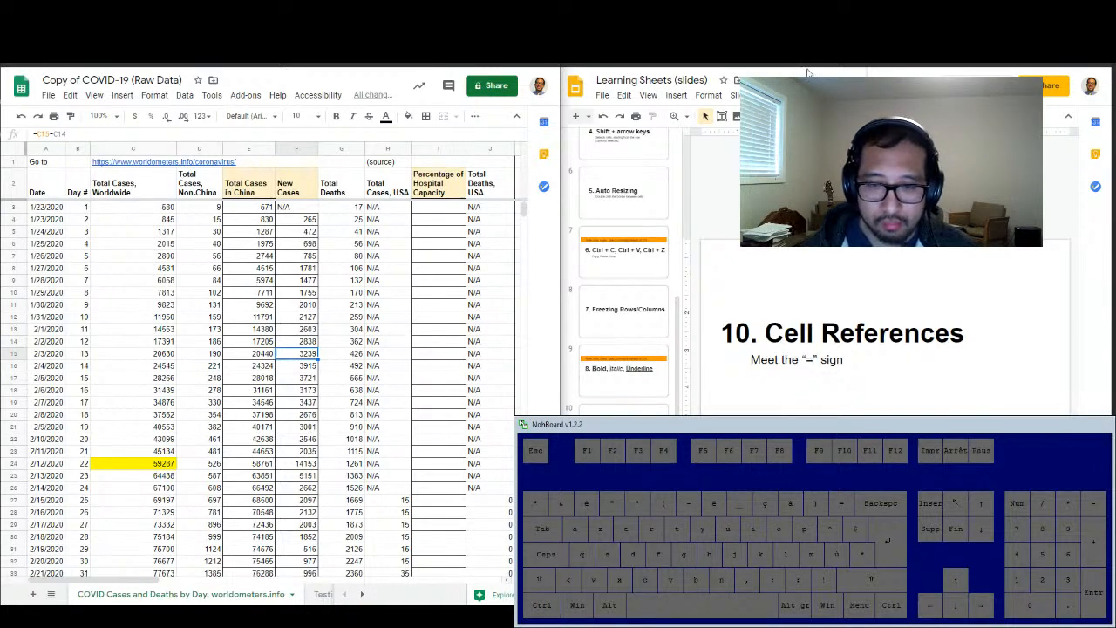
In the Google Slides presentation, show the slide "11. Locking in a Cell Reference"
{"action": "left_click", "coordinate": [623, 550]}
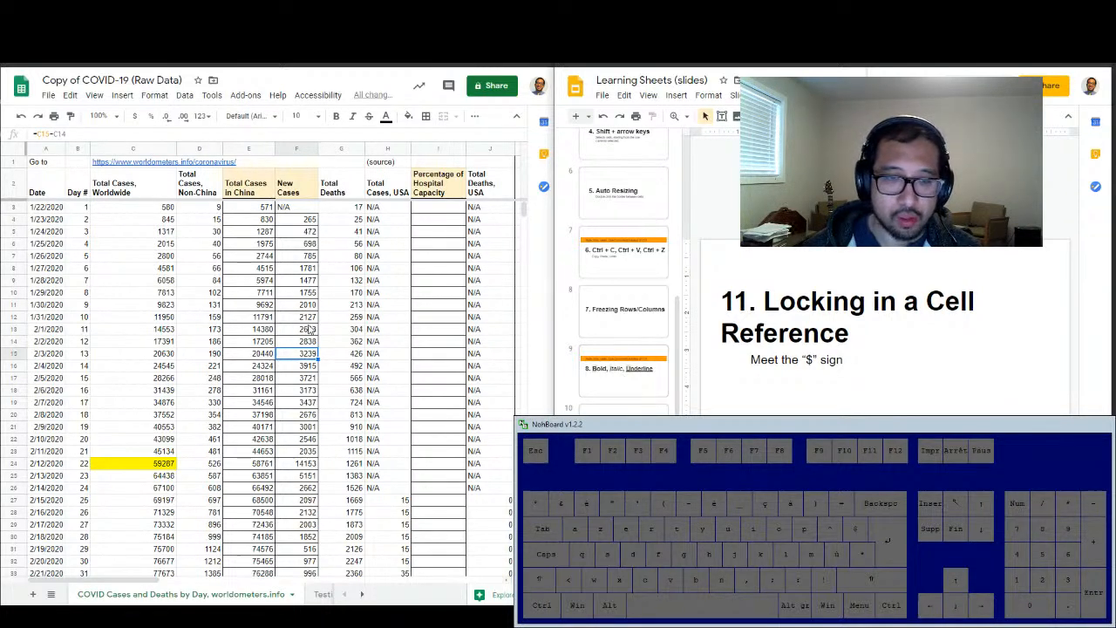
Bold the "Hospital Capacity in US" label in L3 and auto-fit column L to its text
{"action": "left_click_drag", "start_coordinate": [152, 581], "coordinate": [231, 583]}
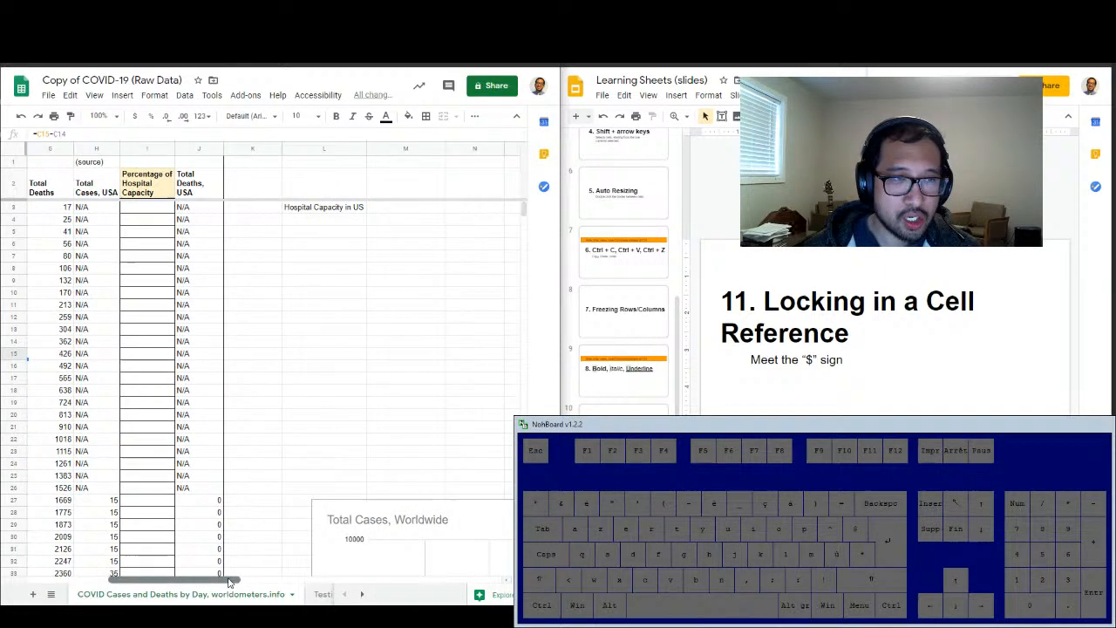
{"action": "left_click", "coordinate": [335, 211]}
{"action": "key", "text": "ctrl+b"}
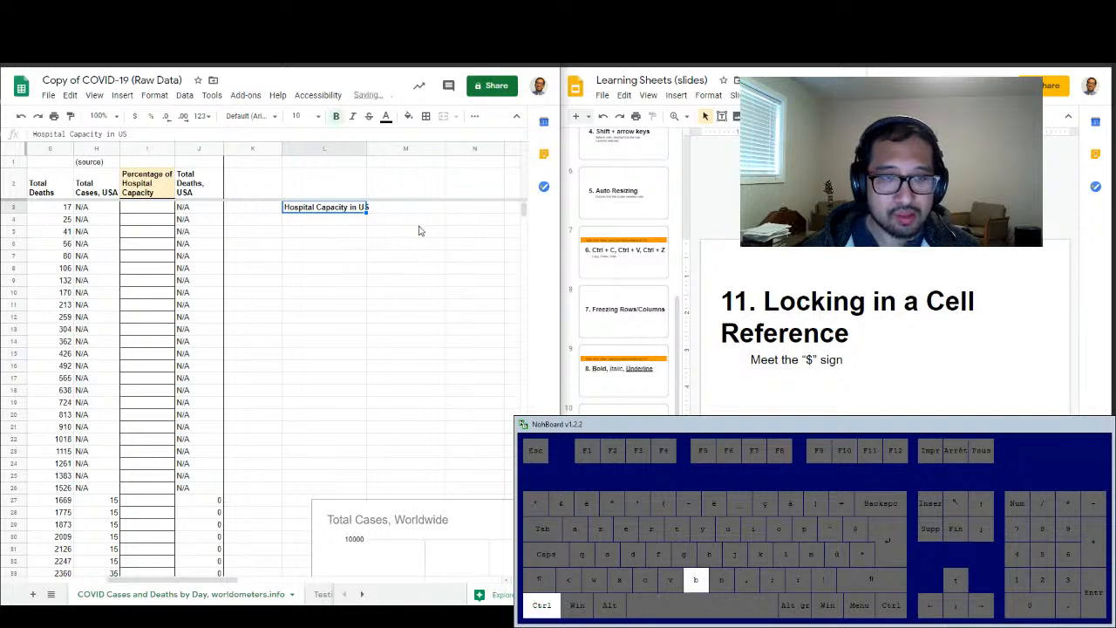
{"action": "double_click", "coordinate": [367, 148]}
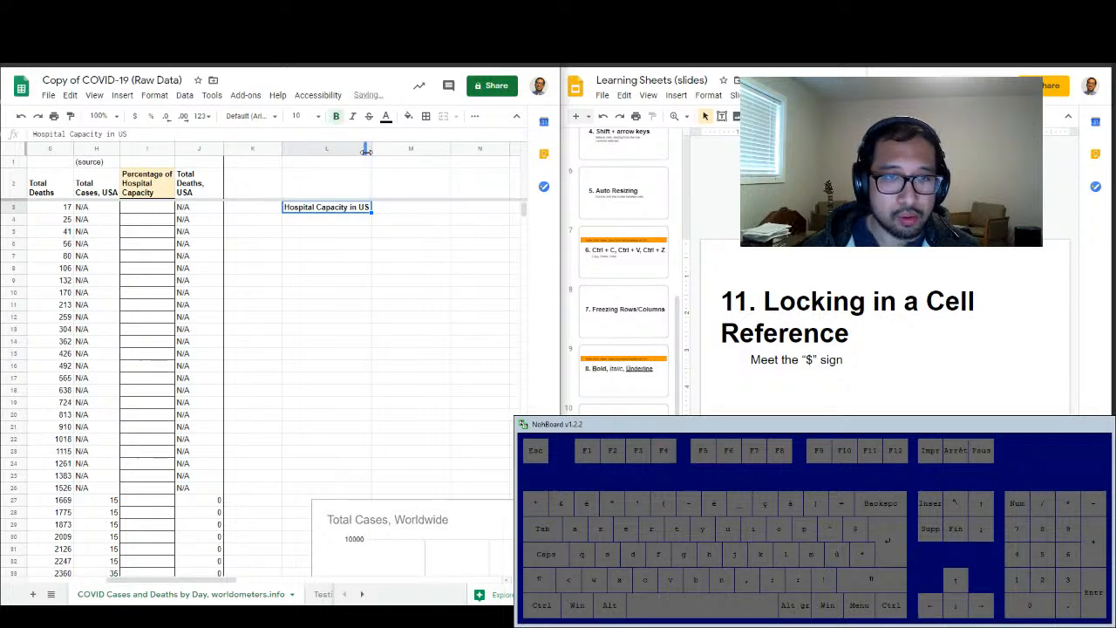
Enter 975000 in M3 as the US hospital capacity
{"action": "left_click", "coordinate": [408, 211]}
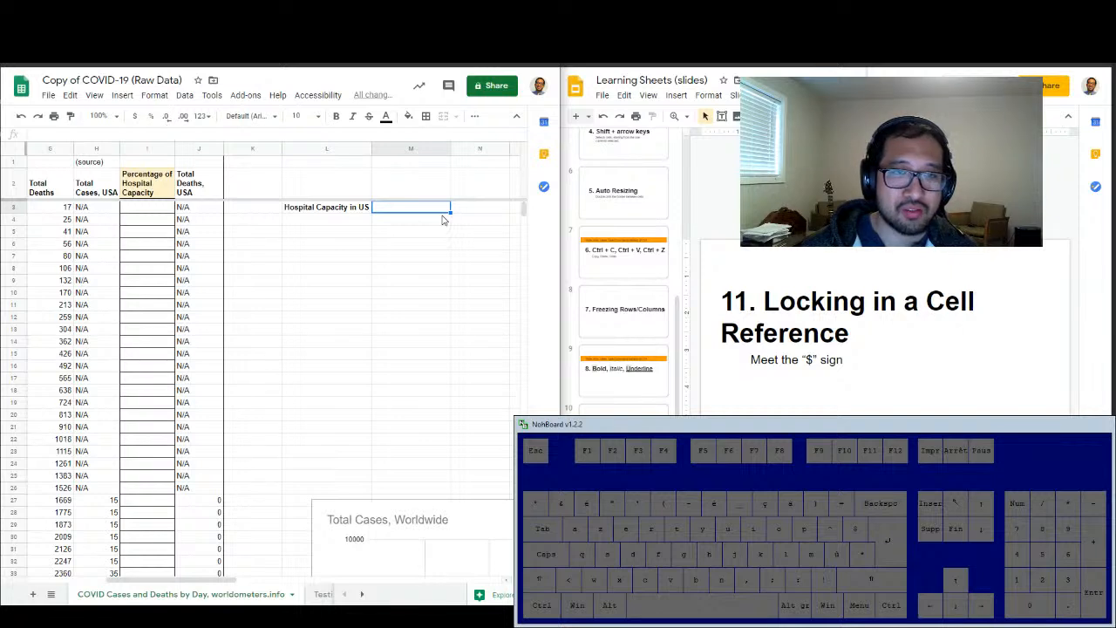
{"action": "type", "text": "975000"}
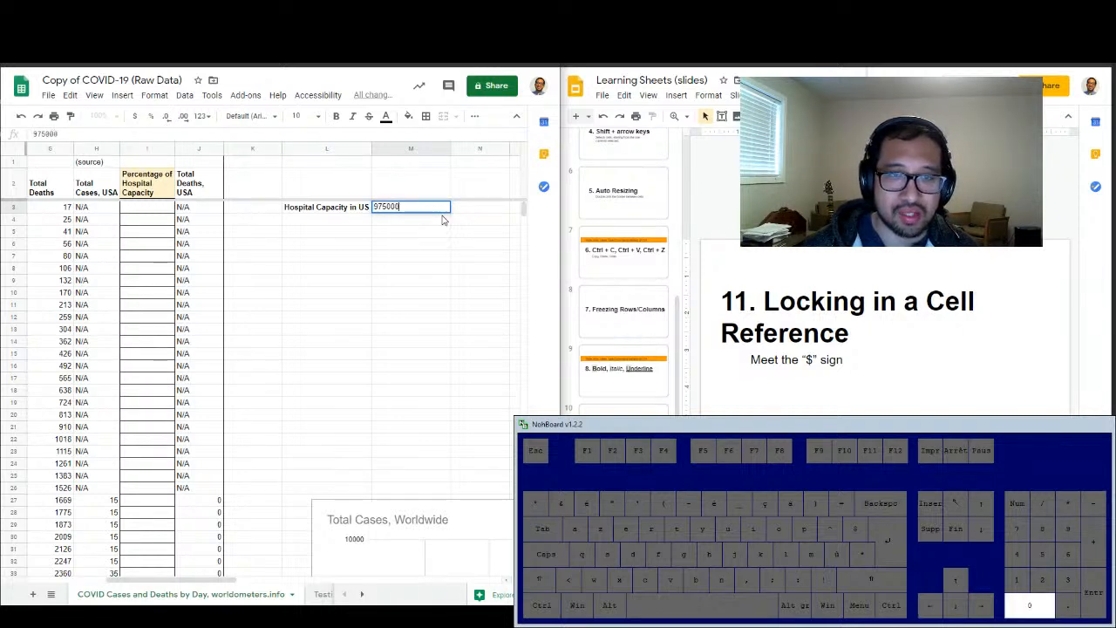
{"action": "key", "text": "Return"}
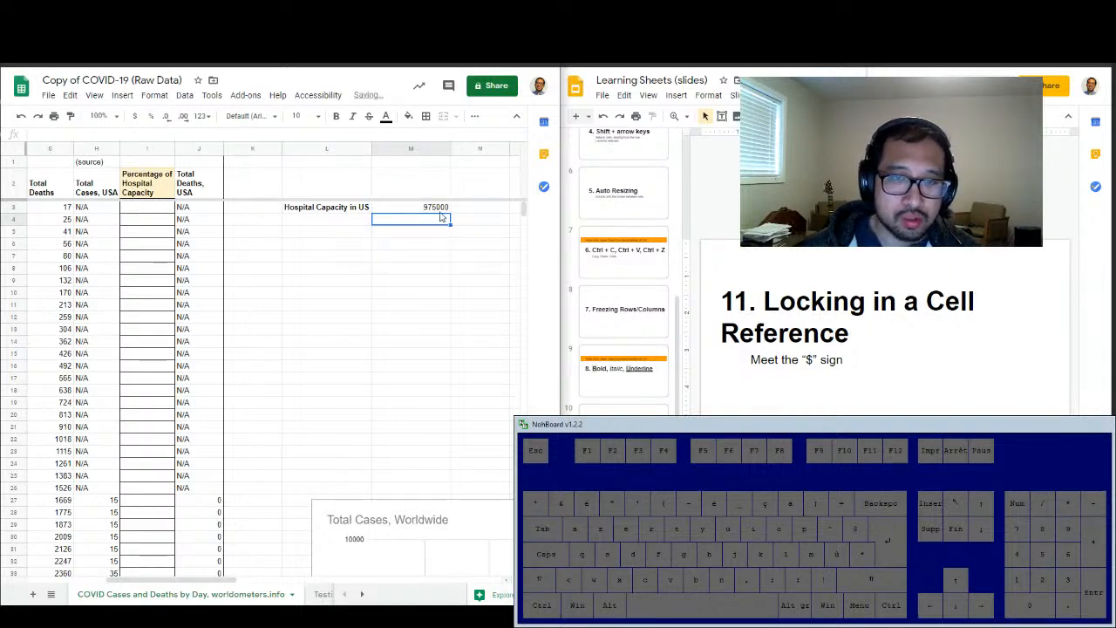
Format M3 as a Number with a thousands separator and no decimal places
{"action": "left_click", "coordinate": [441, 210]}
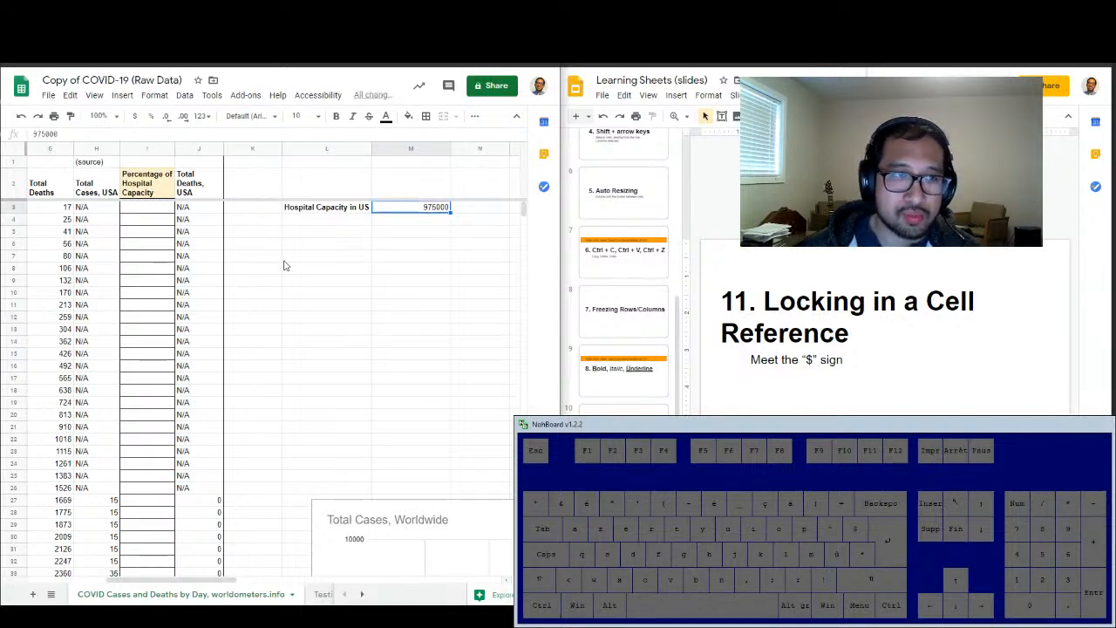
{"action": "left_click", "coordinate": [203, 116]}
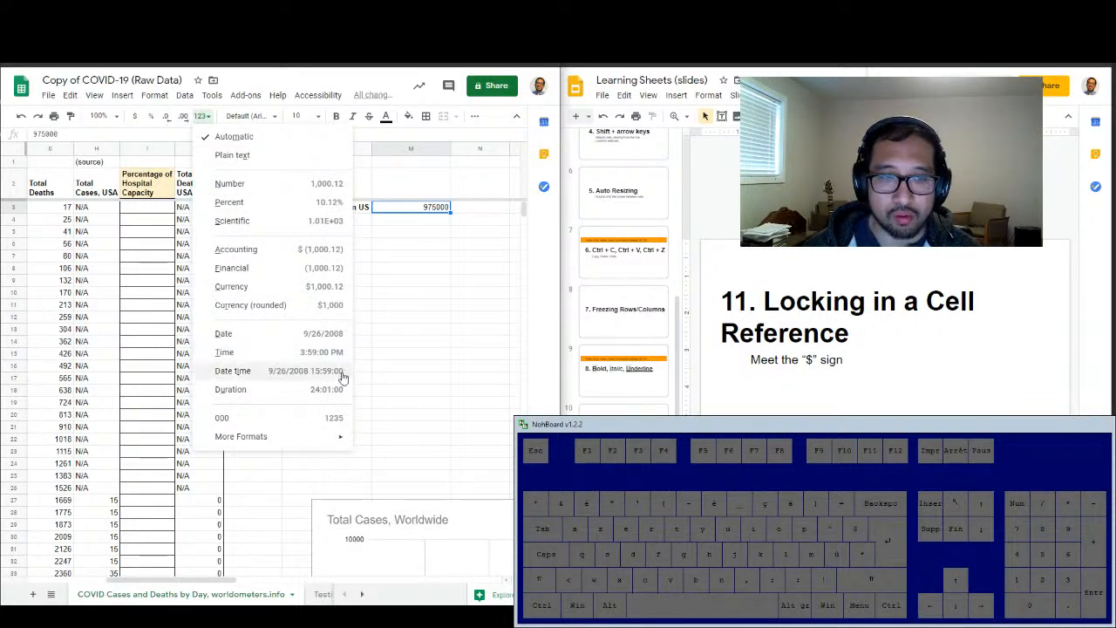
{"action": "left_click", "coordinate": [262, 184]}
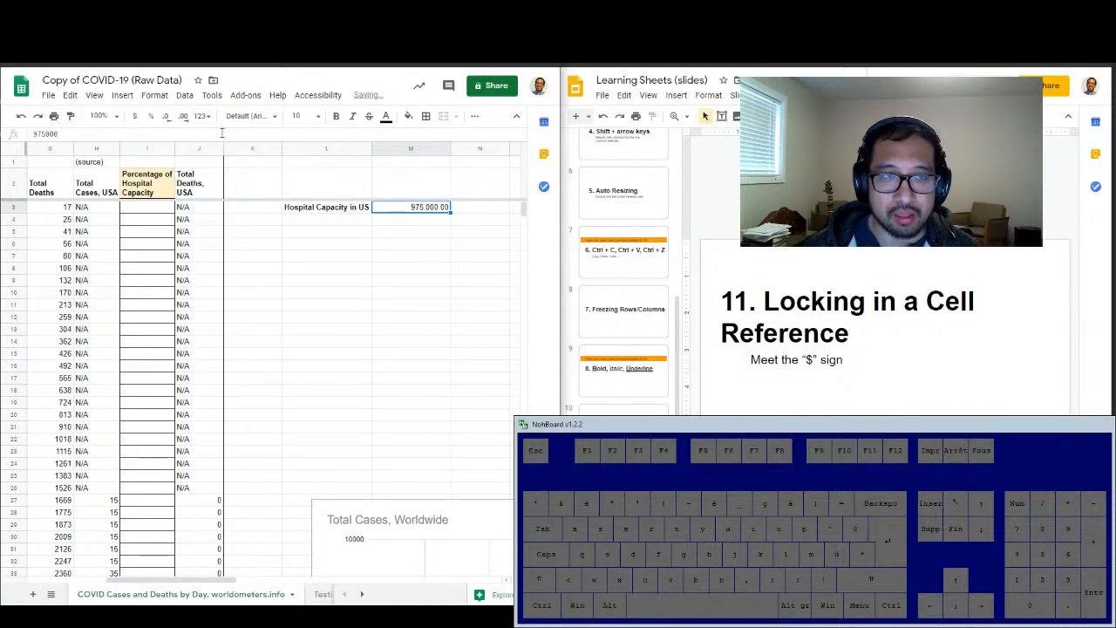
{"action": "left_click", "coordinate": [166, 116]}
{"action": "left_click", "coordinate": [166, 116]}
{"action": "left_click", "coordinate": [419, 246]}
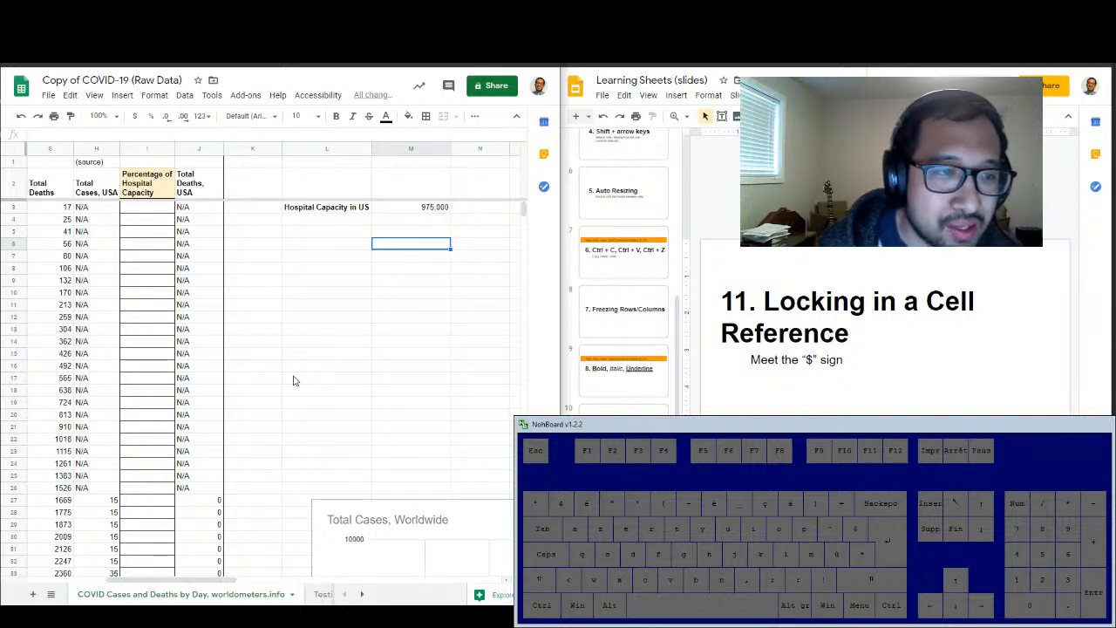
{"action": "scroll", "coordinate": [229, 373], "scroll_direction": "down", "scroll_amount": 5}
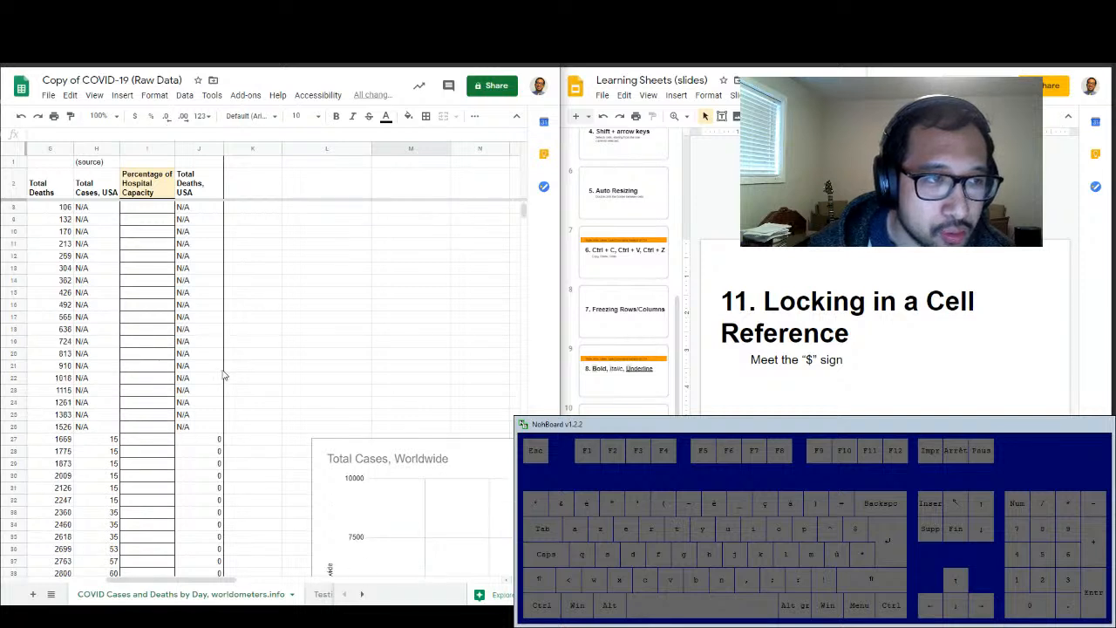
{"action": "scroll", "coordinate": [262, 368], "scroll_direction": "up", "scroll_amount": 5}
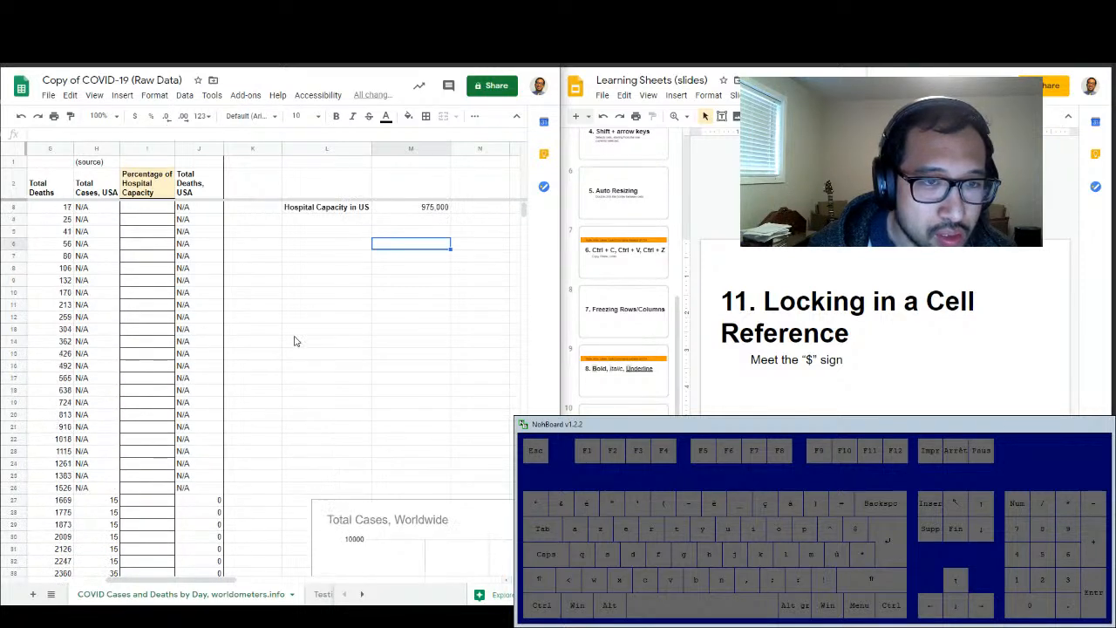
{"action": "left_click", "coordinate": [422, 209]}
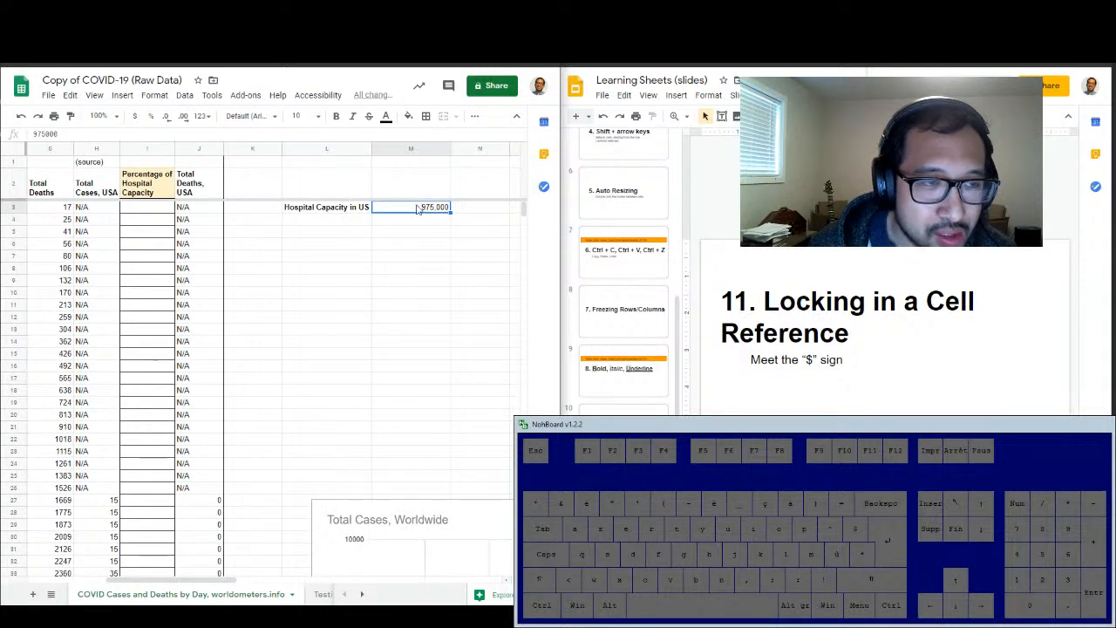
Enter the formula =H27/M3 in I27 to divide the US total cases by the hospital capacity
{"action": "left_click", "coordinate": [160, 503]}
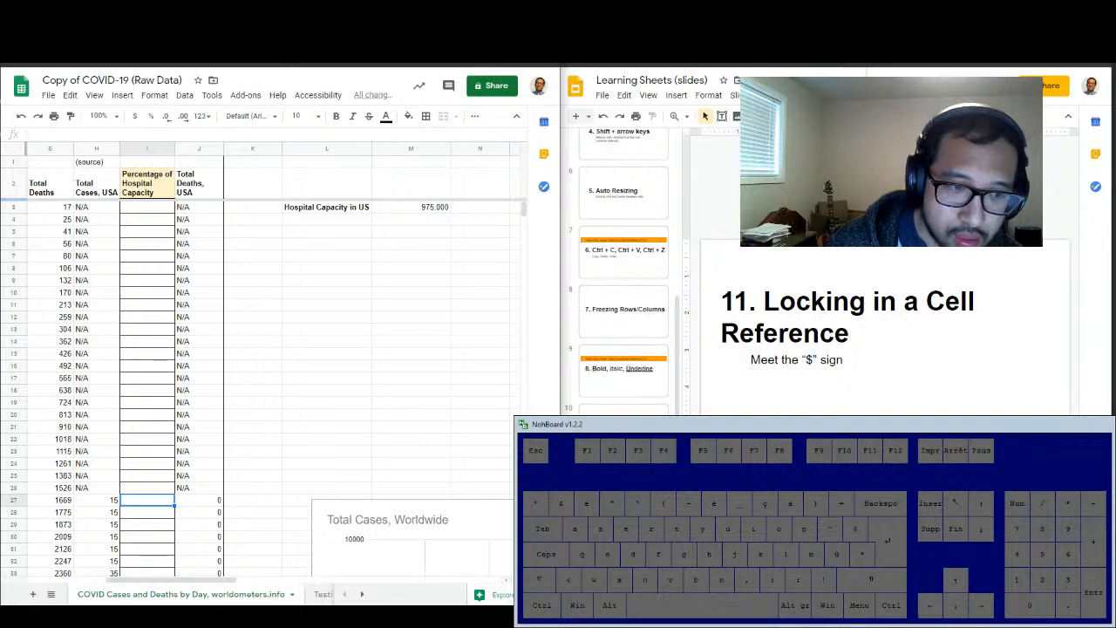
{"action": "type", "text": "="}
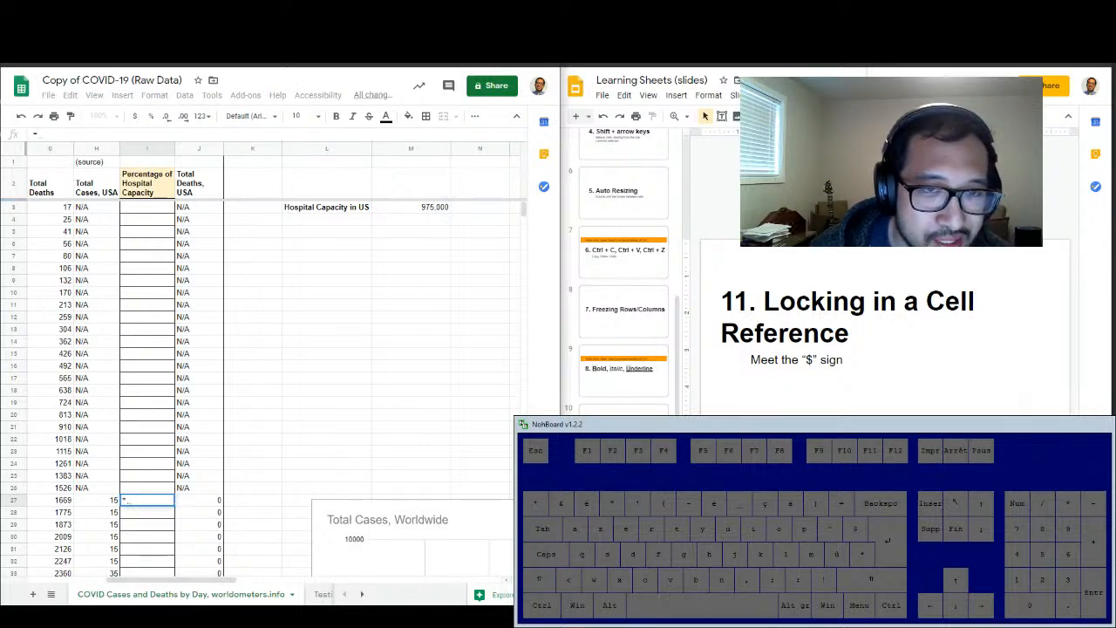
{"action": "left_click", "coordinate": [113, 501]}
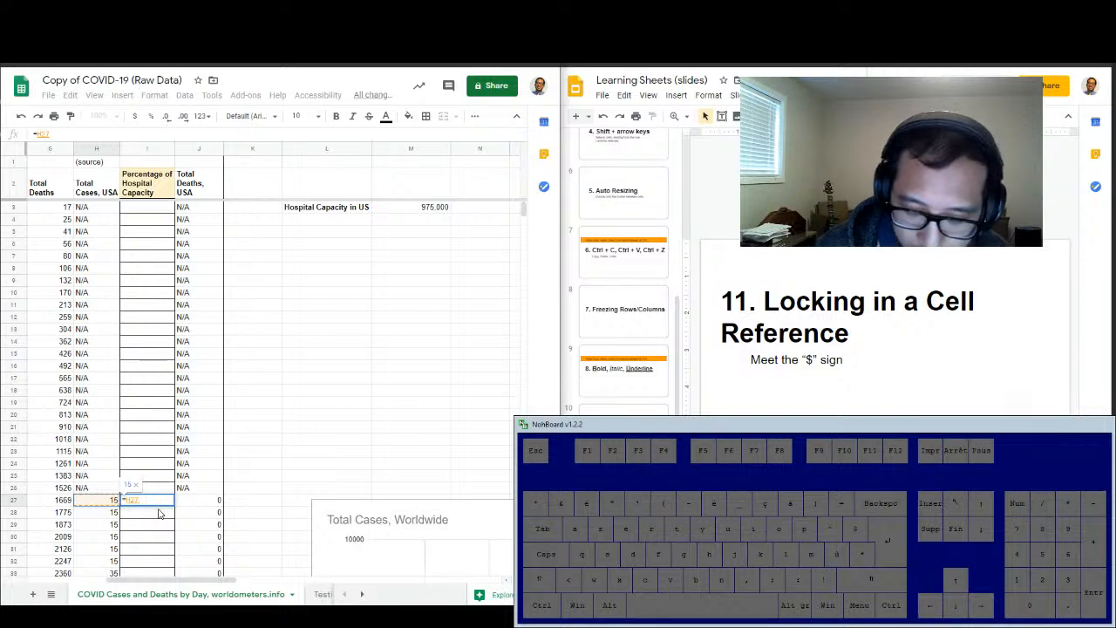
{"action": "type", "text": "/"}
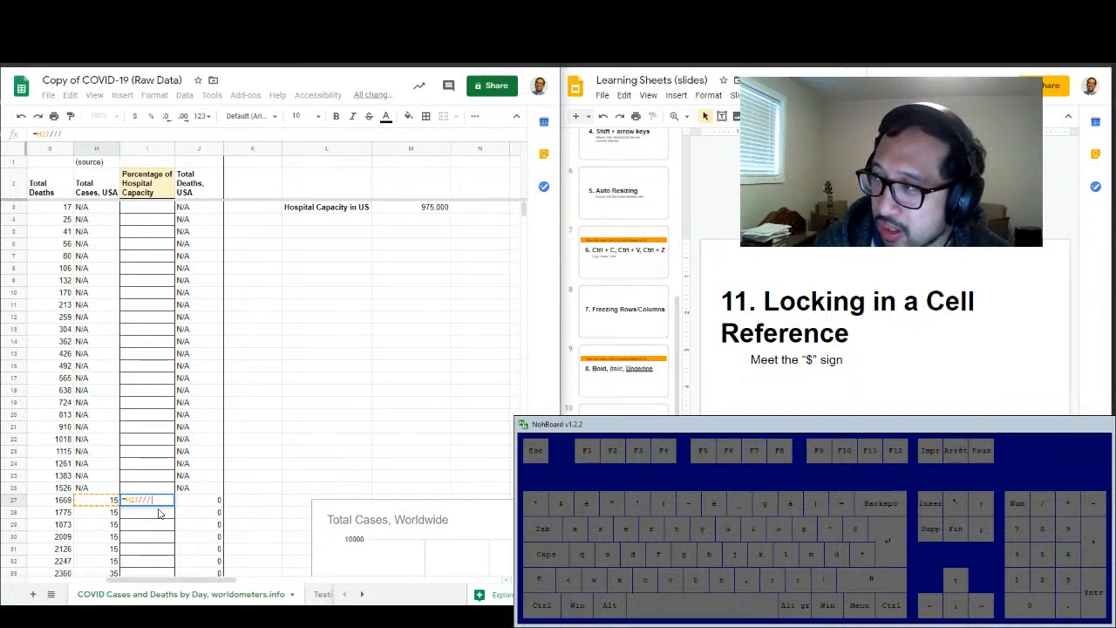
{"action": "type", "text": "////"}
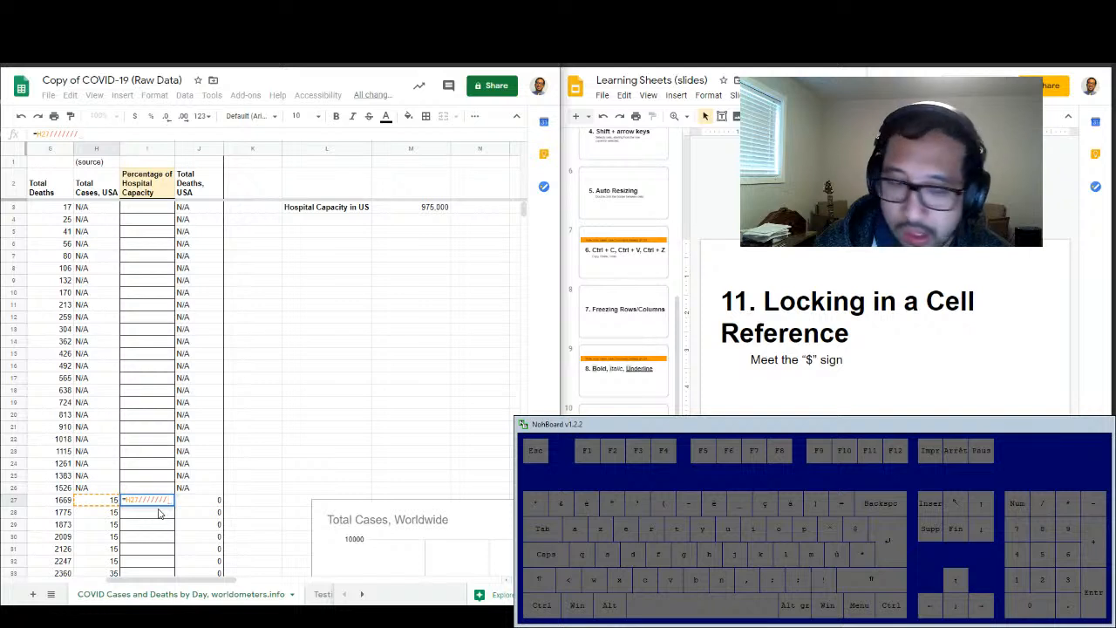
{"action": "key", "text": "BackSpace"}
{"action": "key", "text": "BackSpace"}
{"action": "key", "text": "BackSpace"}
{"action": "key", "text": "BackSpace"}
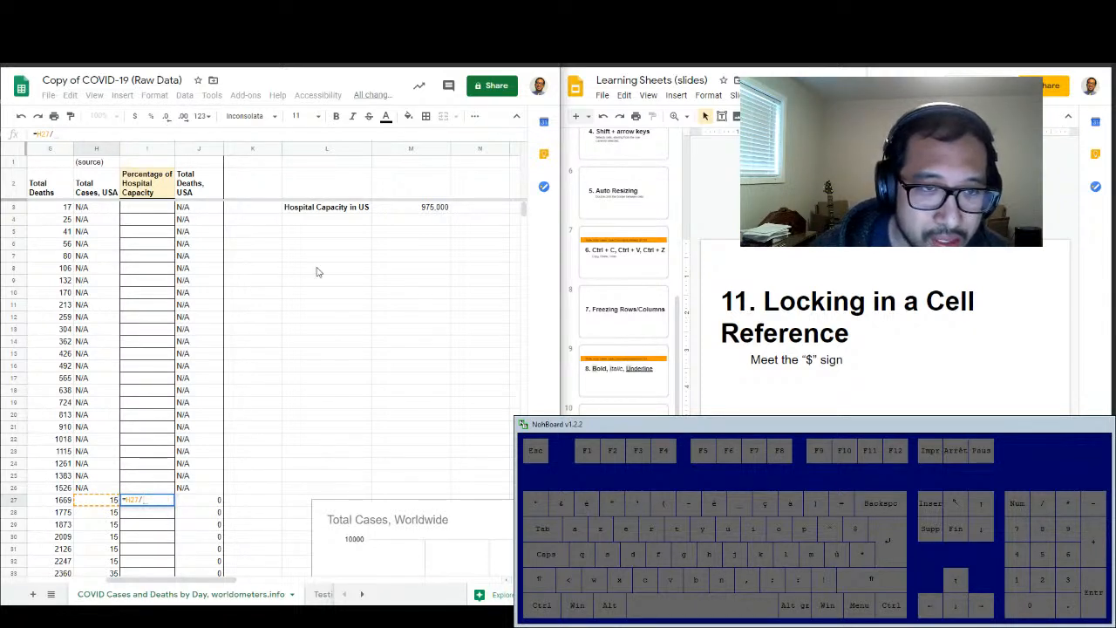
{"action": "left_click", "coordinate": [408, 209]}
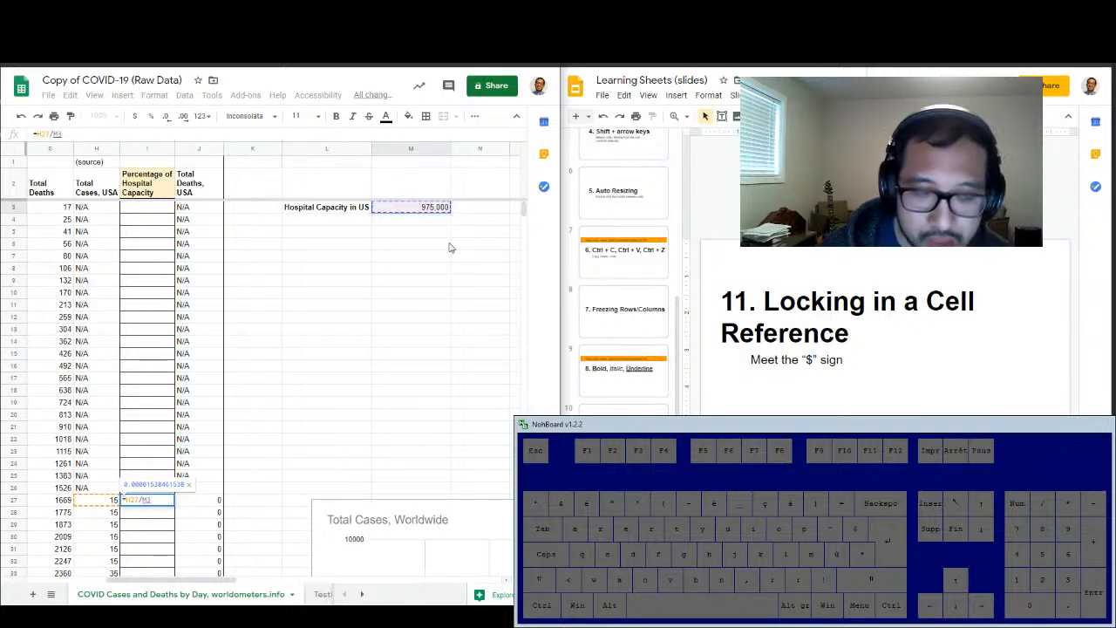
{"action": "key", "text": "Return"}
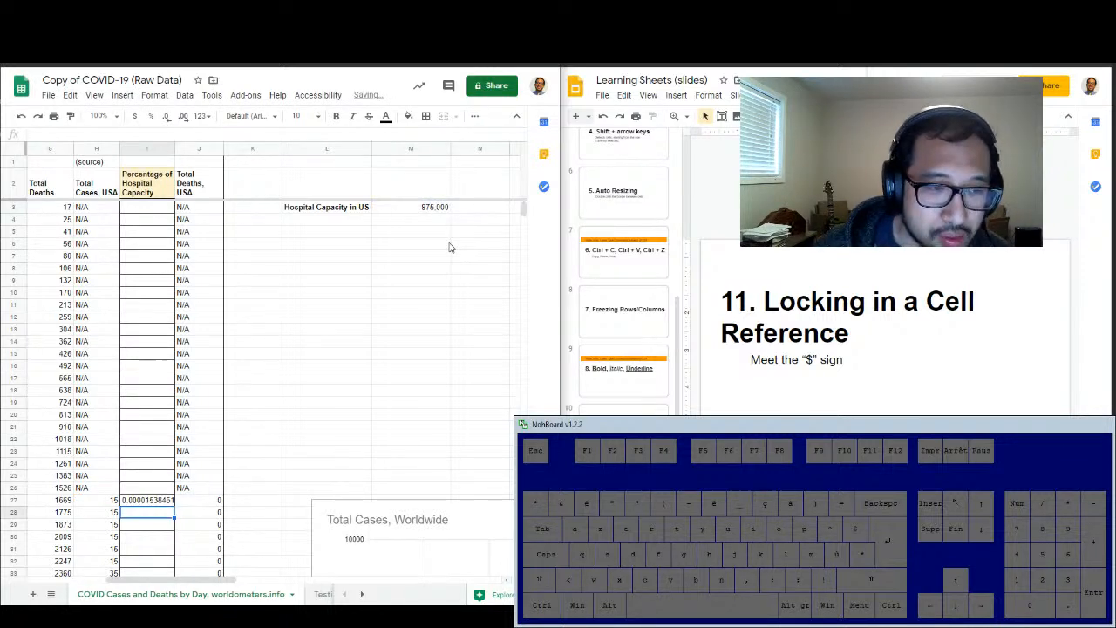
Format I27 as a percentage with five decimal places
{"action": "left_click", "coordinate": [162, 504]}
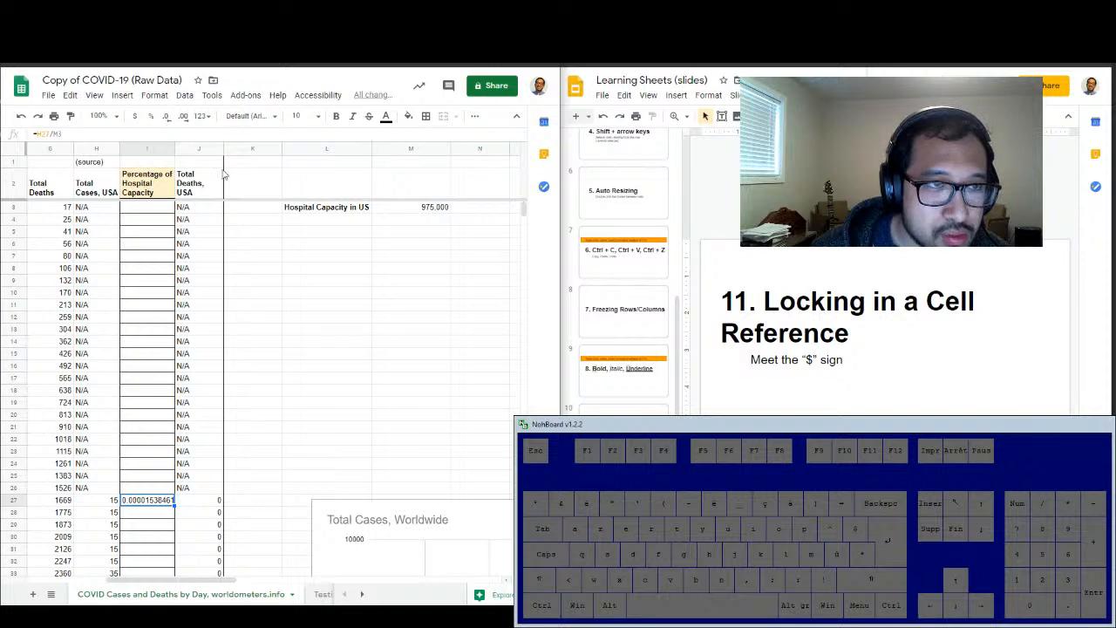
{"action": "left_click", "coordinate": [202, 119]}
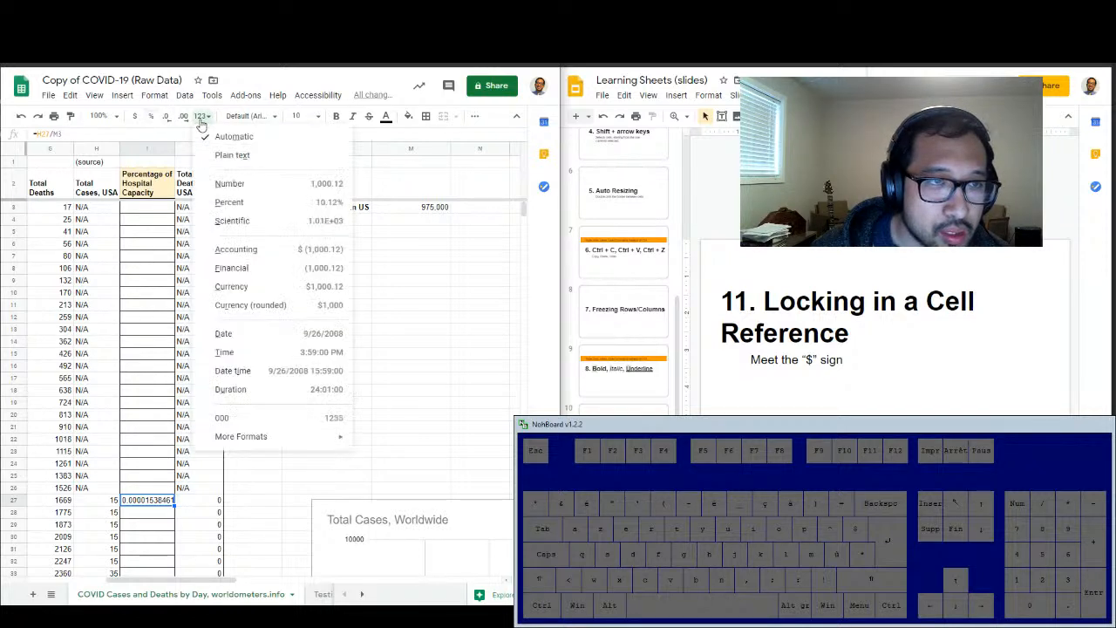
{"action": "left_click", "coordinate": [209, 124]}
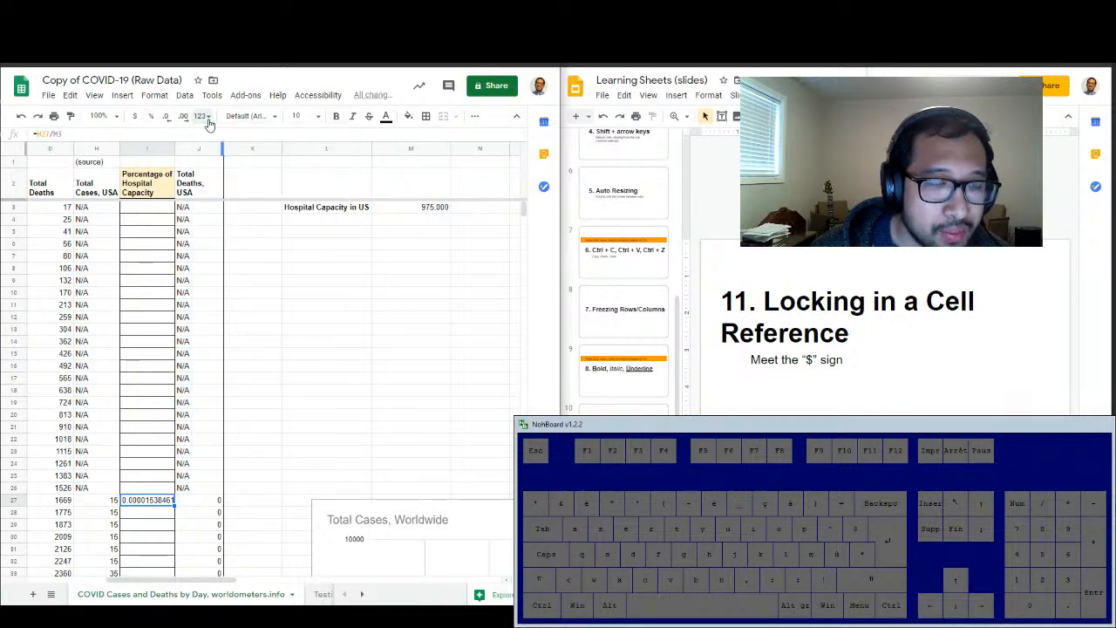
{"action": "left_click", "coordinate": [151, 118]}
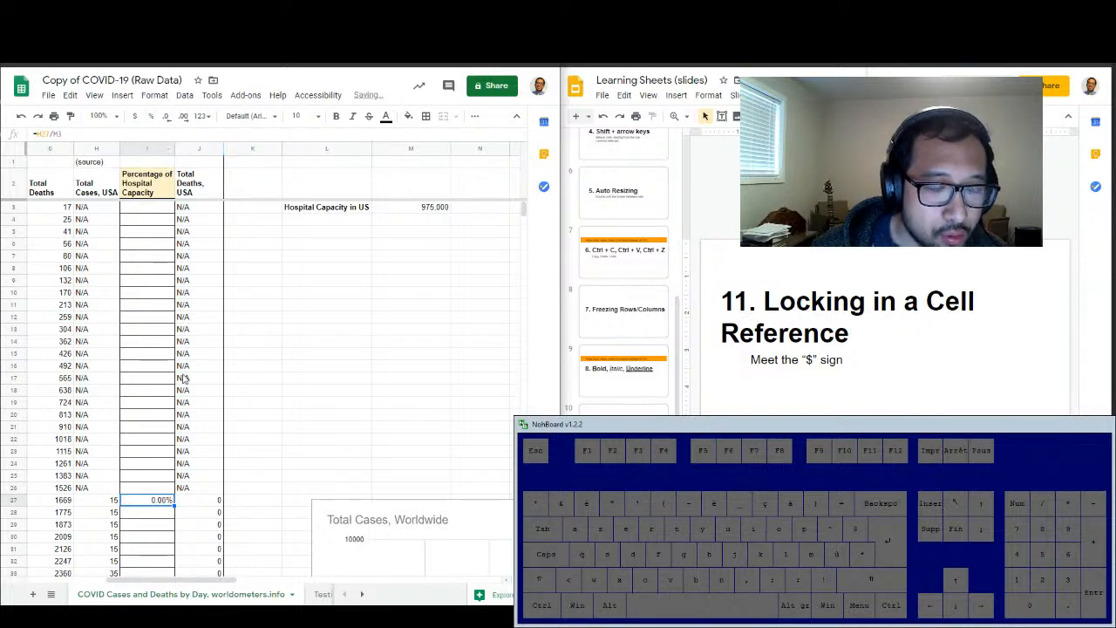
{"action": "left_click", "coordinate": [164, 118]}
{"action": "left_click", "coordinate": [165, 119]}
{"action": "left_click", "coordinate": [180, 117]}
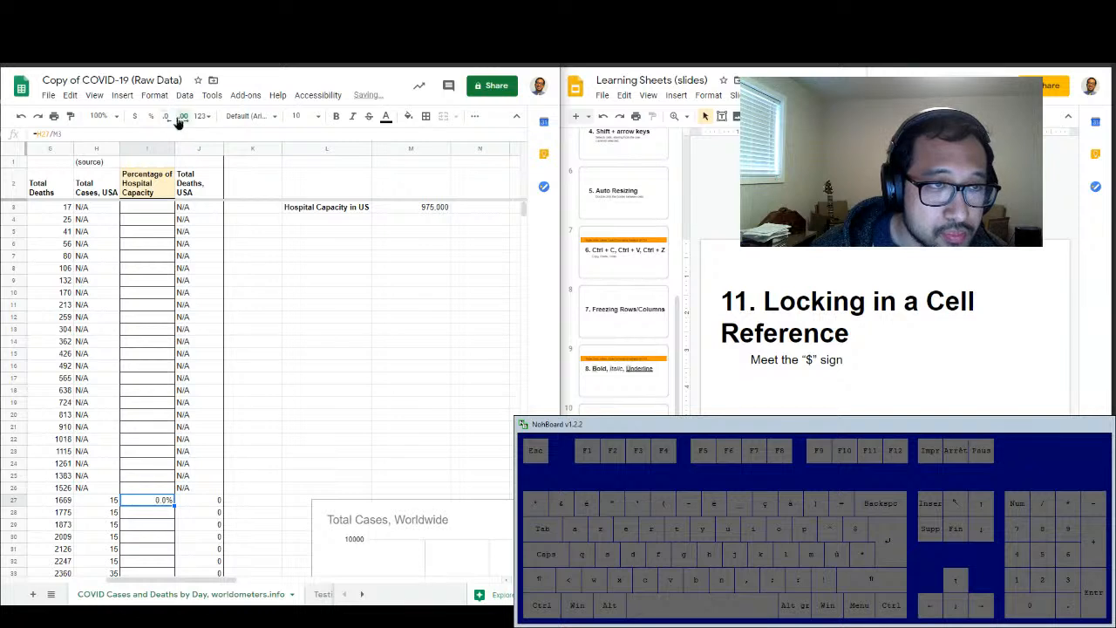
{"action": "left_click", "coordinate": [180, 117]}
{"action": "left_click", "coordinate": [179, 118]}
{"action": "left_click", "coordinate": [180, 118]}
{"action": "left_click", "coordinate": [179, 118]}
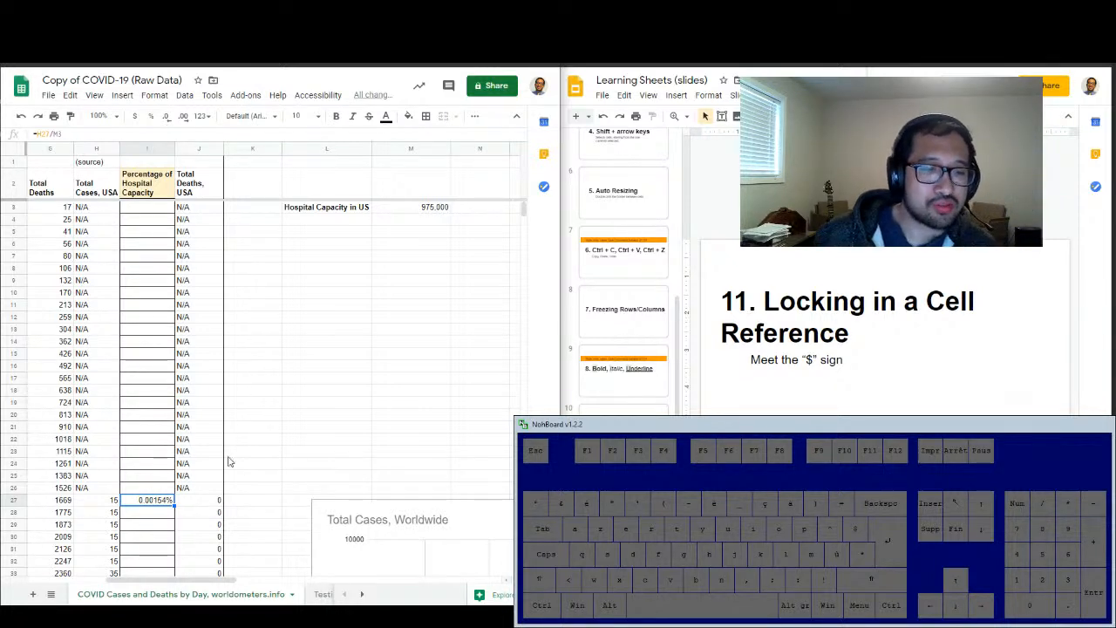
Copy the I27 formula into the rows below it in the Percentage of Hospital Capacity column
{"action": "scroll", "coordinate": [228, 460], "scroll_direction": "down", "scroll_amount": 2}
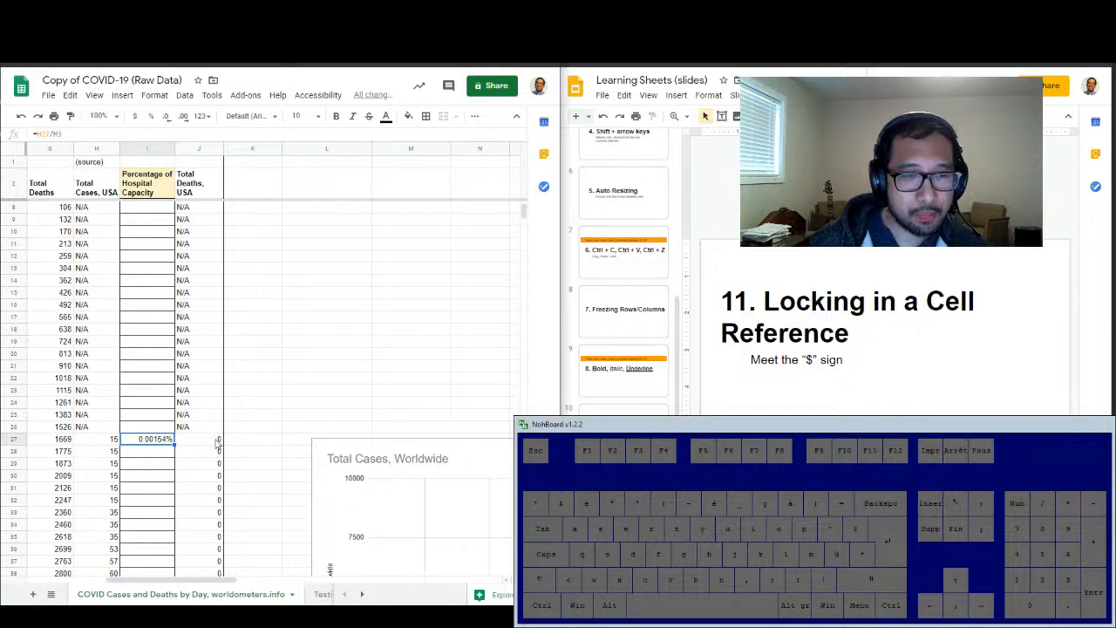
{"action": "scroll", "coordinate": [198, 460], "scroll_direction": "down", "scroll_amount": 2}
{"action": "scroll", "coordinate": [198, 460], "scroll_direction": "down", "scroll_amount": 5}
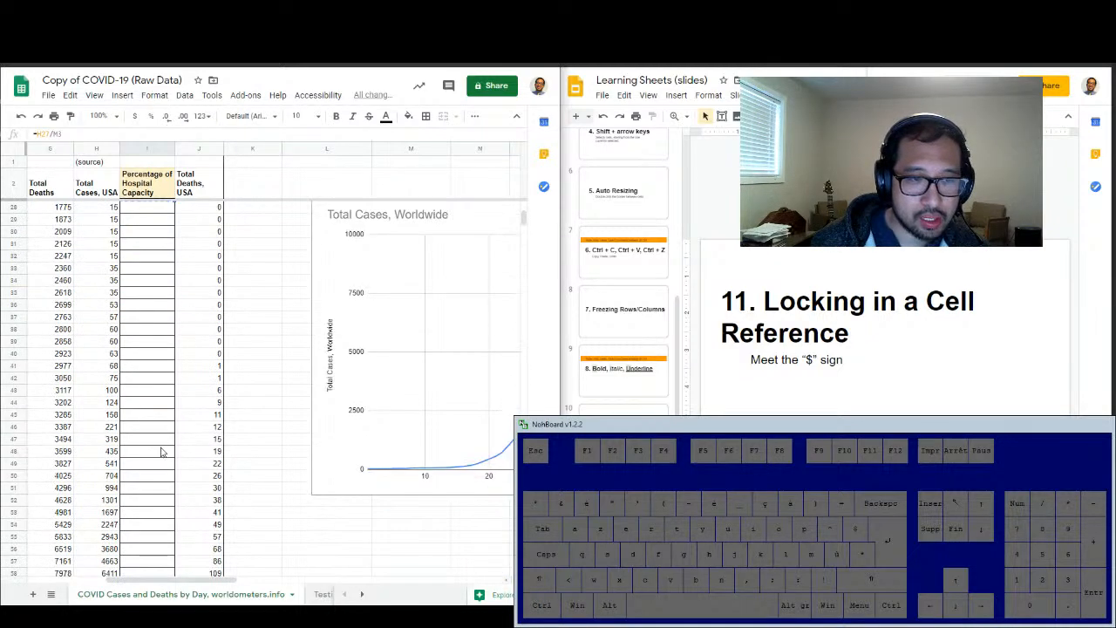
{"action": "left_click", "coordinate": [161, 450], "text": "shift"}
{"action": "key", "text": "ctrl+v"}
{"action": "scroll", "coordinate": [306, 454], "scroll_direction": "up", "scroll_amount": 5}
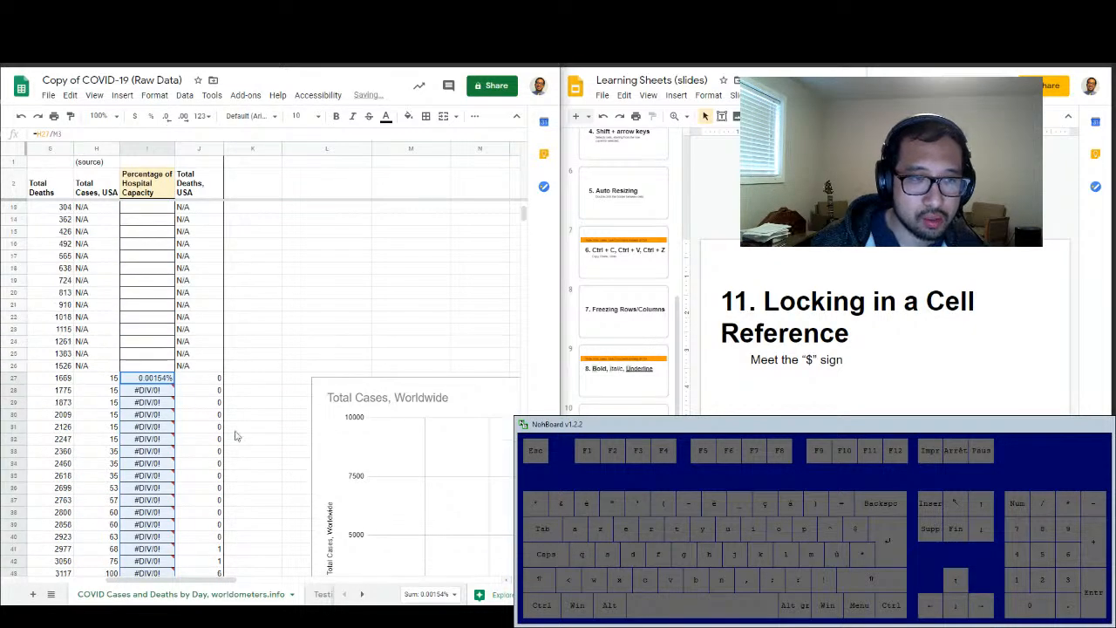
Compare the copied formula in I28 with the original in I27 and check which cells each one references
{"action": "left_click", "coordinate": [169, 394]}
{"action": "scroll", "coordinate": [279, 393], "scroll_direction": "up", "scroll_amount": 2}
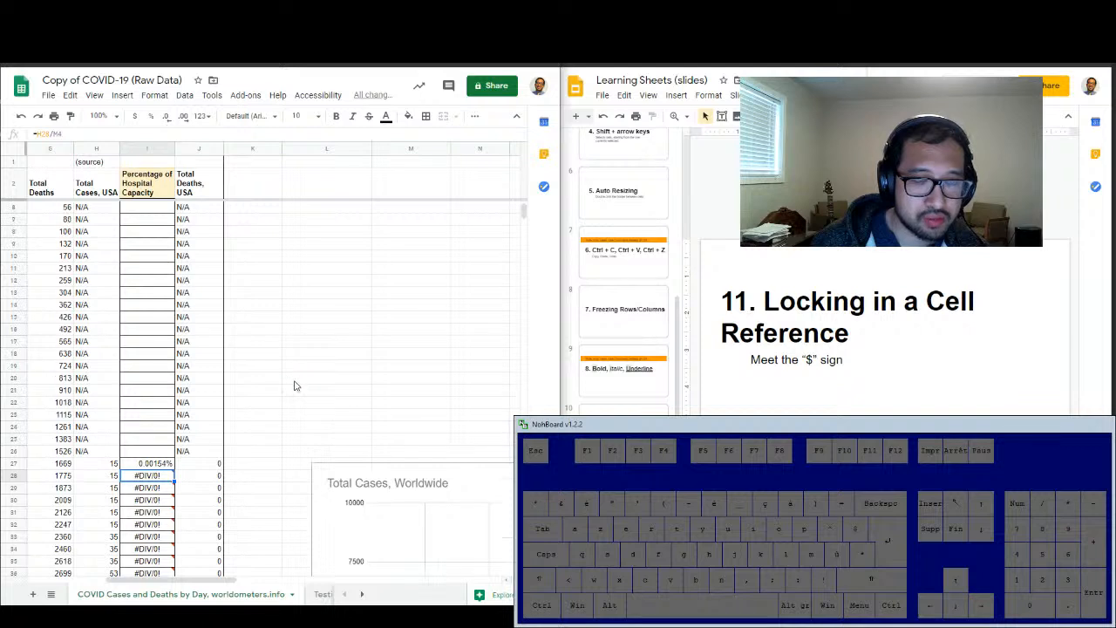
{"action": "scroll", "coordinate": [294, 385], "scroll_direction": "up", "scroll_amount": 2}
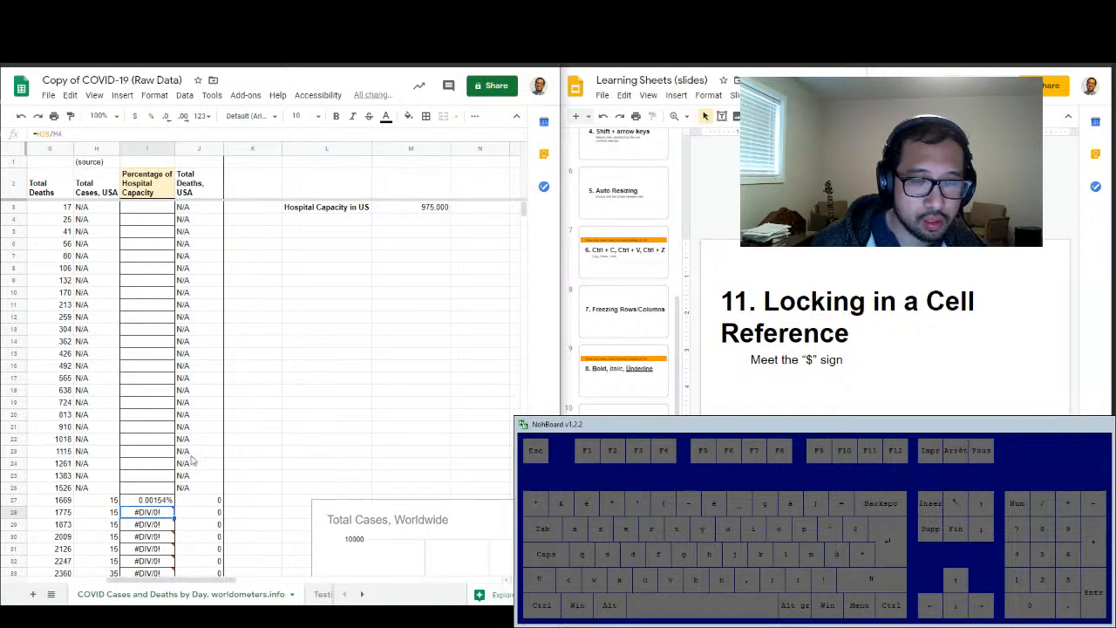
{"action": "left_click", "coordinate": [133, 502]}
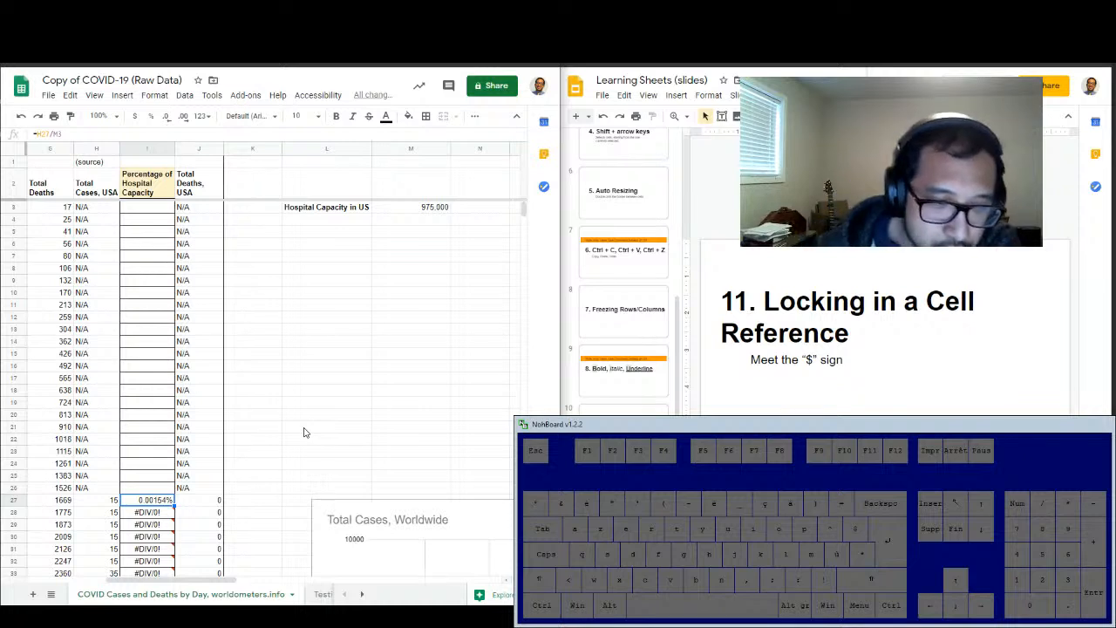
{"action": "scroll", "coordinate": [316, 398], "scroll_direction": "down", "scroll_amount": 1}
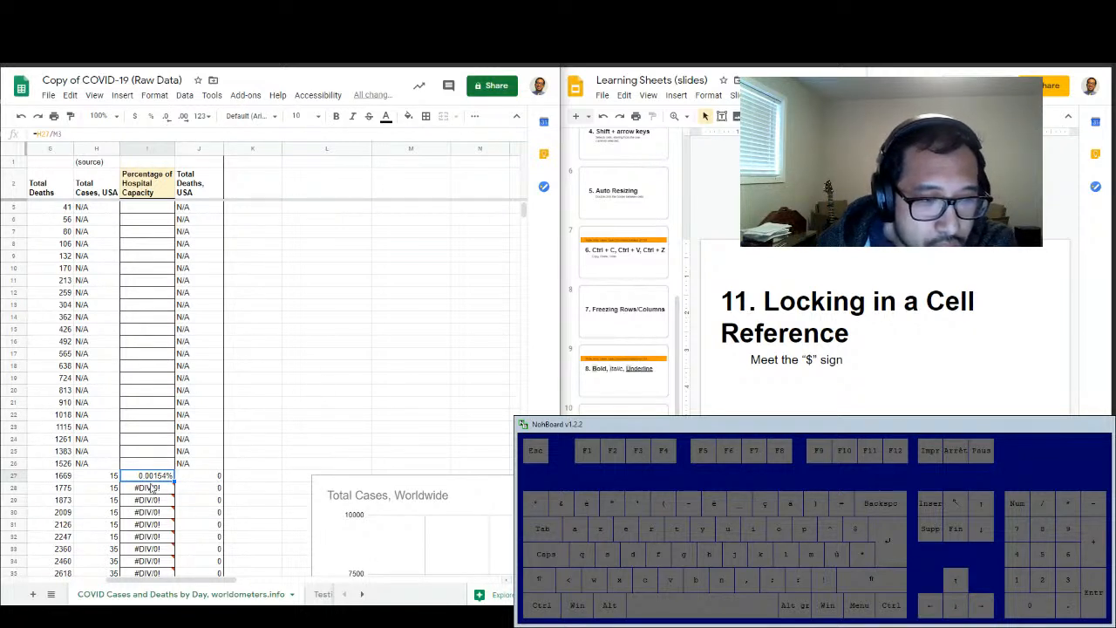
{"action": "double_click", "coordinate": [155, 488]}
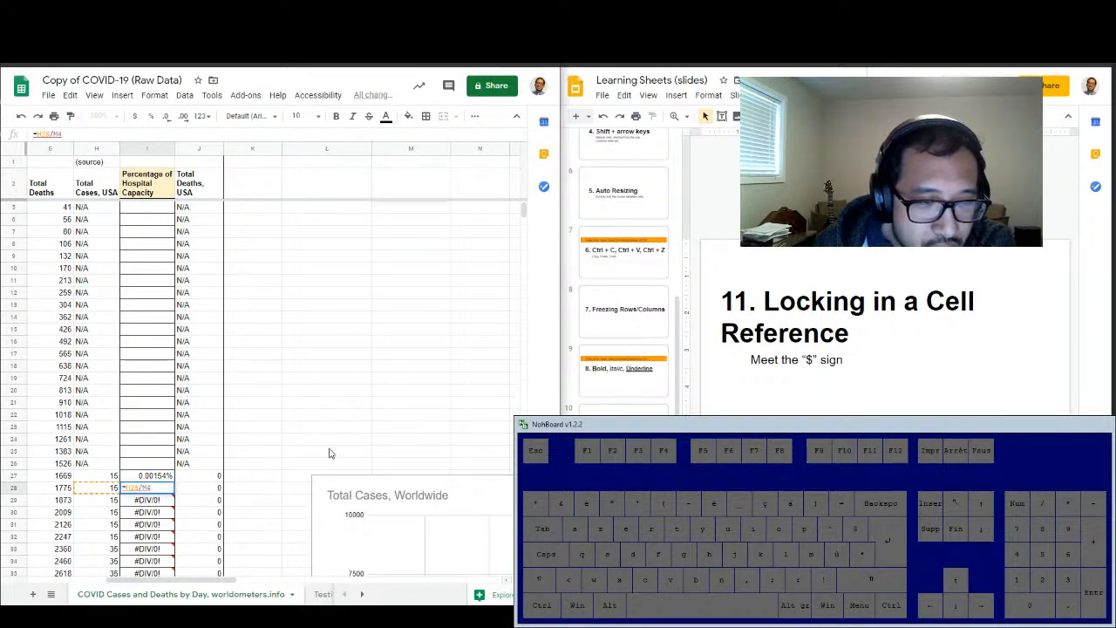
{"action": "scroll", "coordinate": [328, 454], "scroll_direction": "up", "scroll_amount": 2}
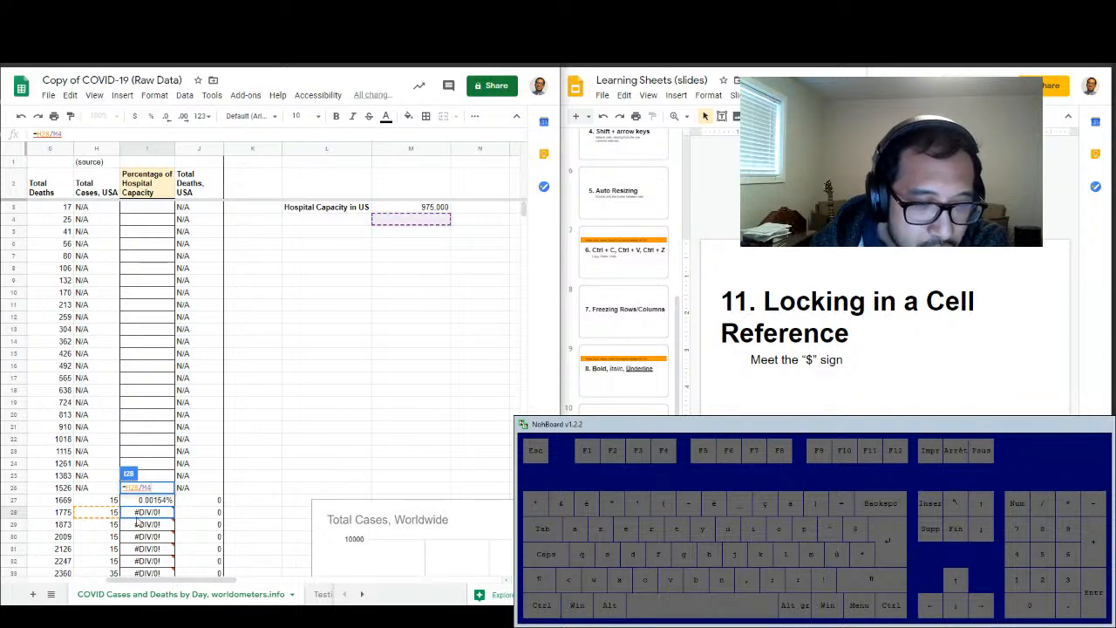
{"action": "key", "text": "Escape"}
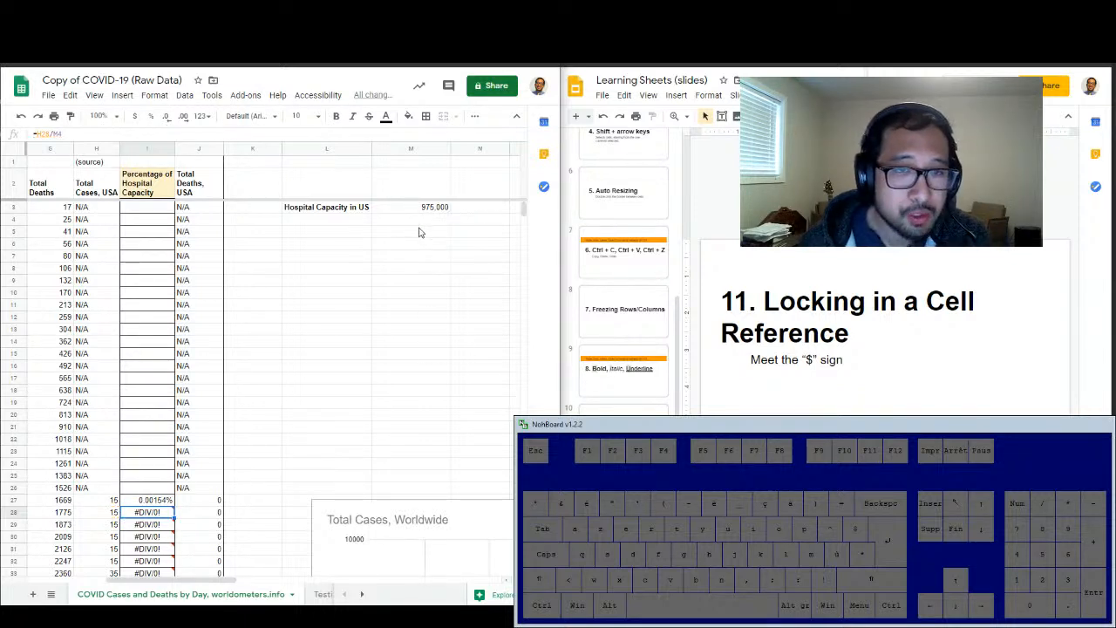
Check the capacity value in M3 against the cells referenced by the copied formulas in I28, I29 and I30
{"action": "left_click", "coordinate": [423, 210]}
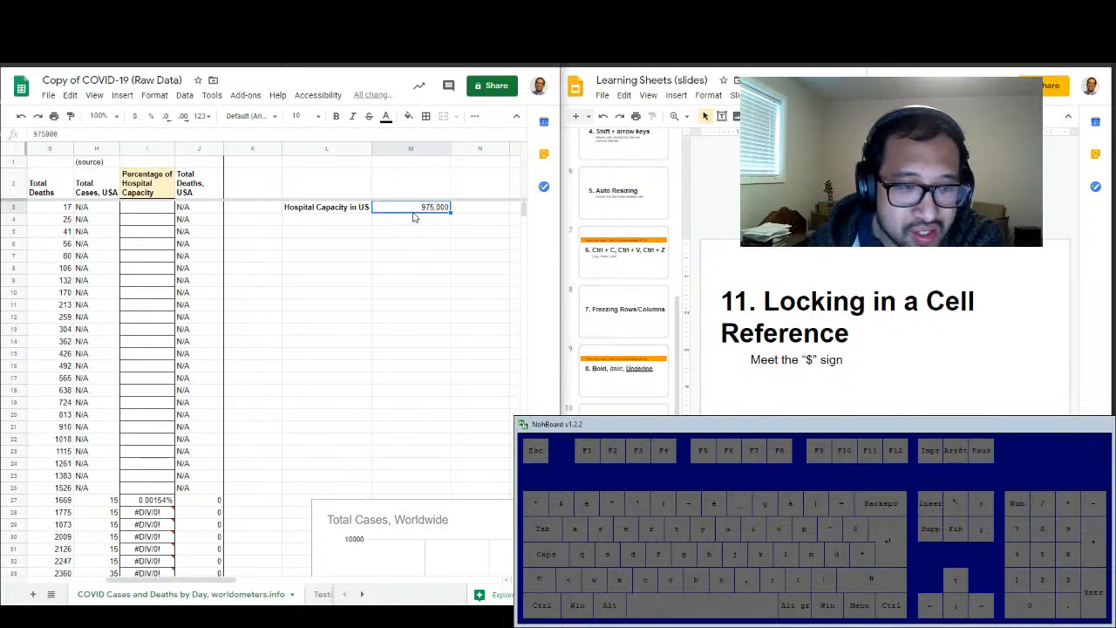
{"action": "left_click", "coordinate": [159, 513]}
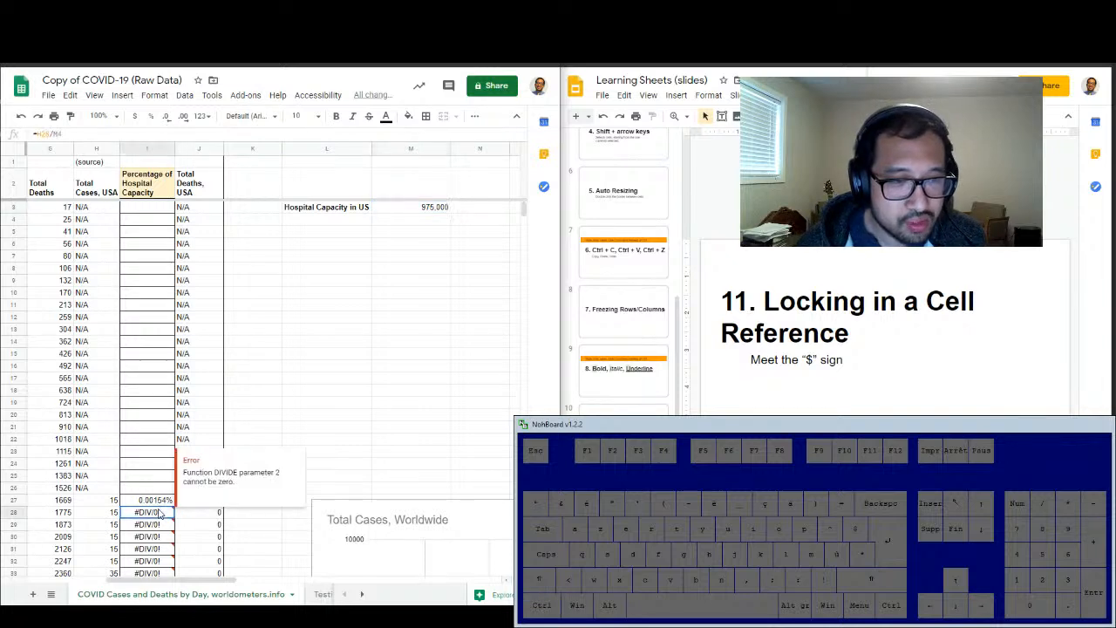
{"action": "double_click", "coordinate": [160, 513]}
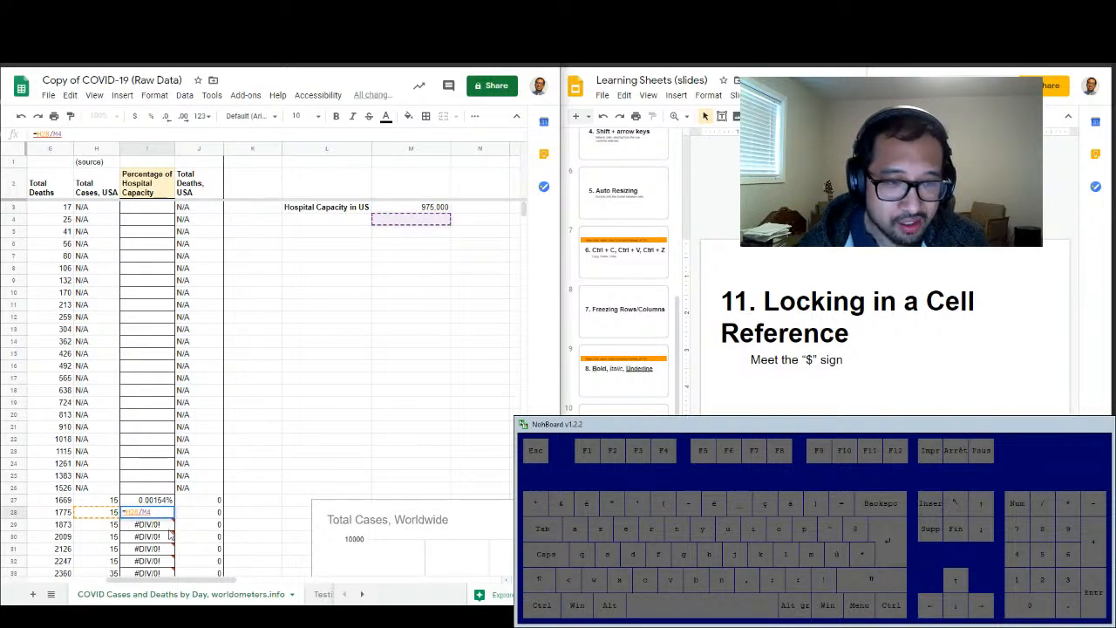
{"action": "mouse_move", "coordinate": [158, 523]}
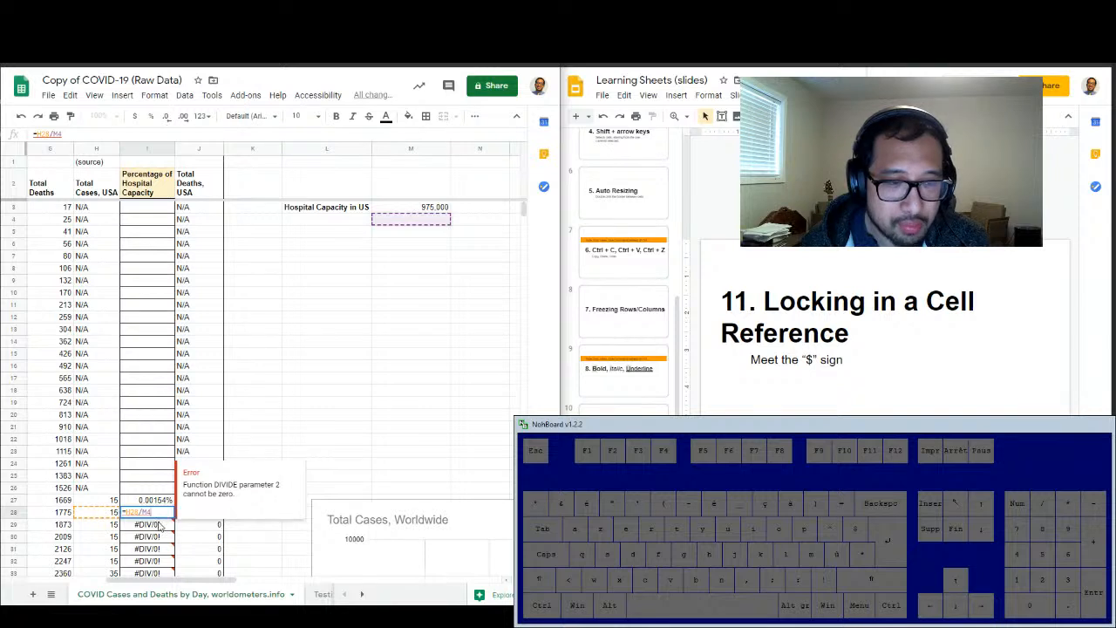
{"action": "double_click", "coordinate": [159, 523]}
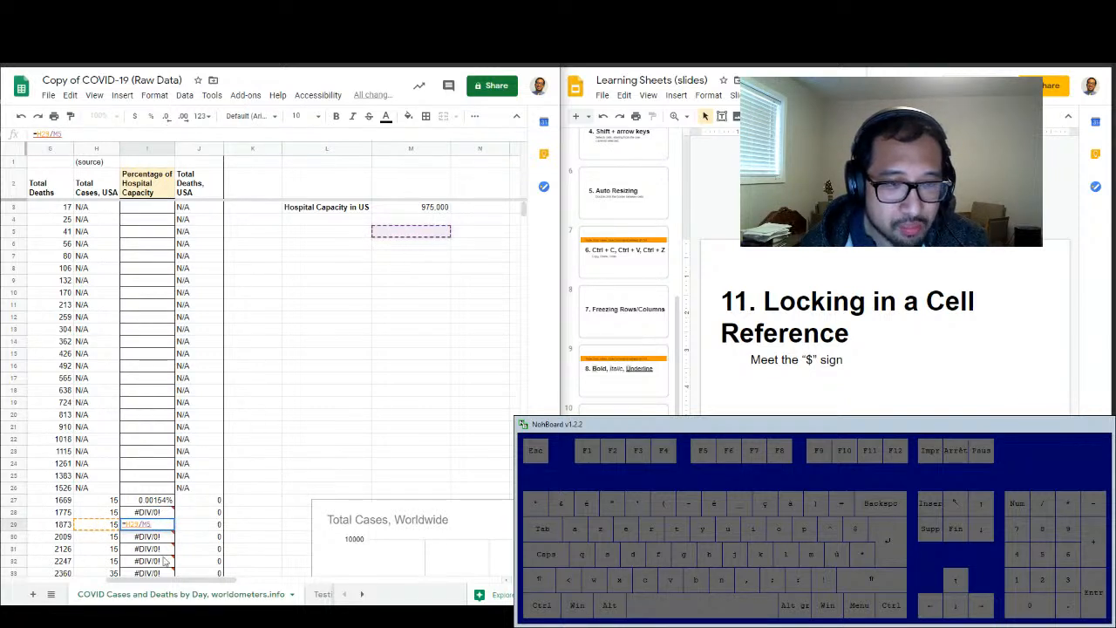
{"action": "double_click", "coordinate": [159, 537]}
{"action": "scroll", "coordinate": [272, 412], "scroll_direction": "down", "scroll_amount": 1}
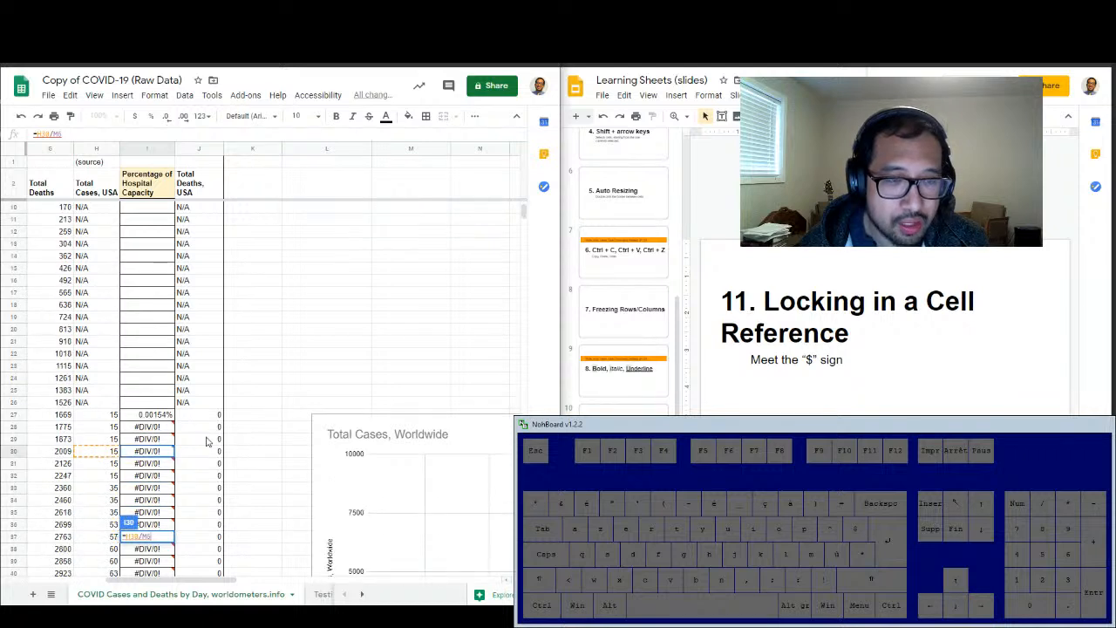
{"action": "scroll", "coordinate": [218, 441], "scroll_direction": "up", "scroll_amount": 1}
Undo the pasting of the formula below I27
{"action": "left_click", "coordinate": [323, 392]}
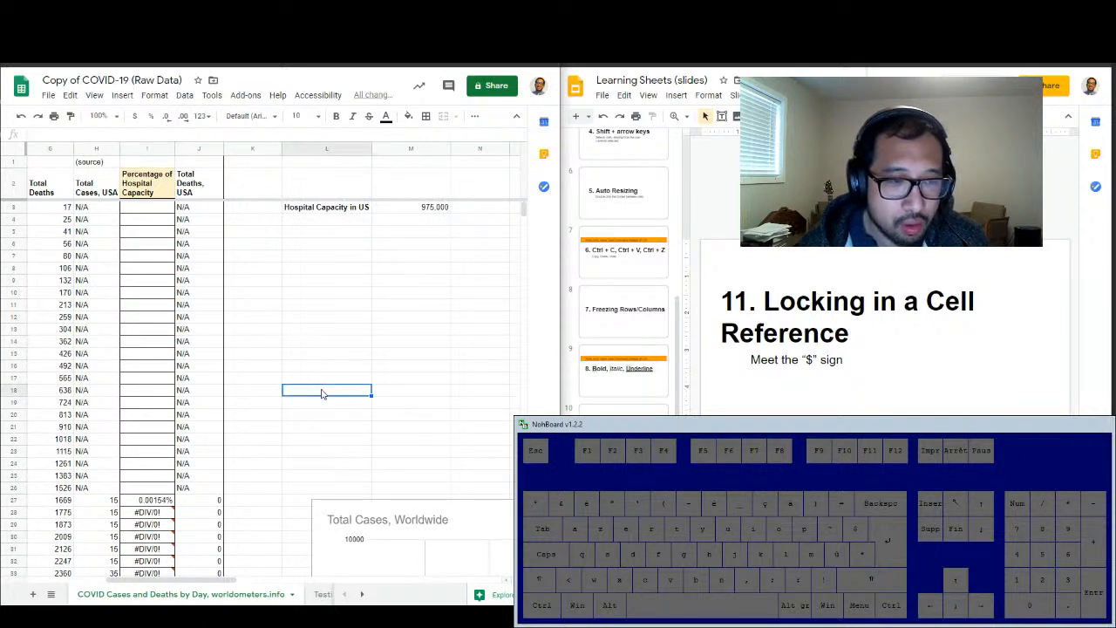
{"action": "key", "text": "ctrl+z"}
{"action": "left_click", "coordinate": [336, 415]}
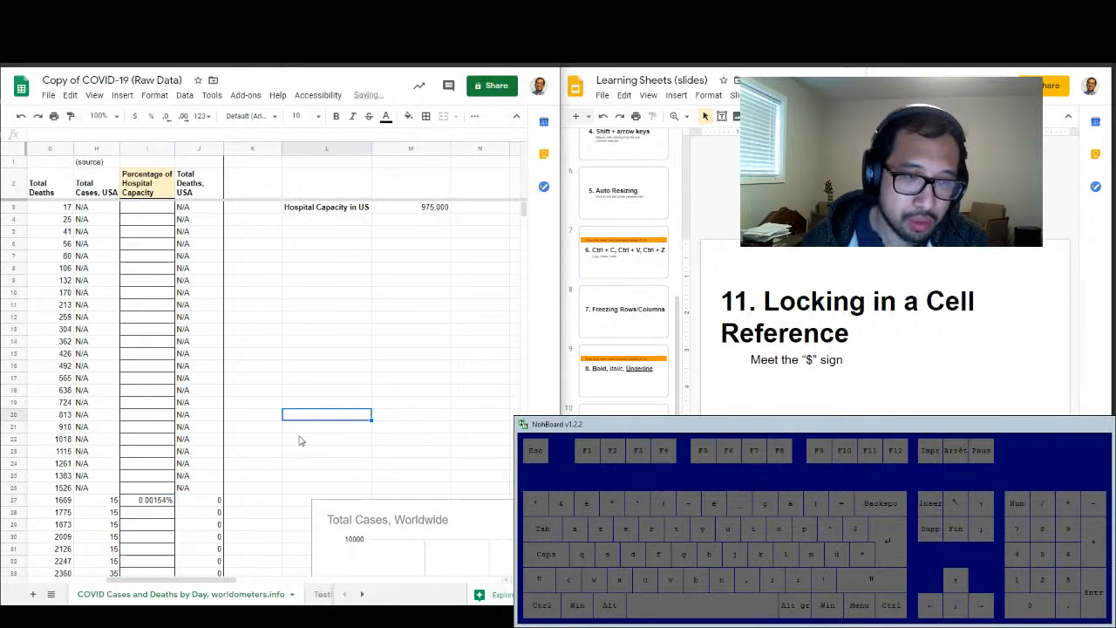
Examine the cell references in the I27 formula without changing it
{"action": "left_click", "coordinate": [146, 505]}
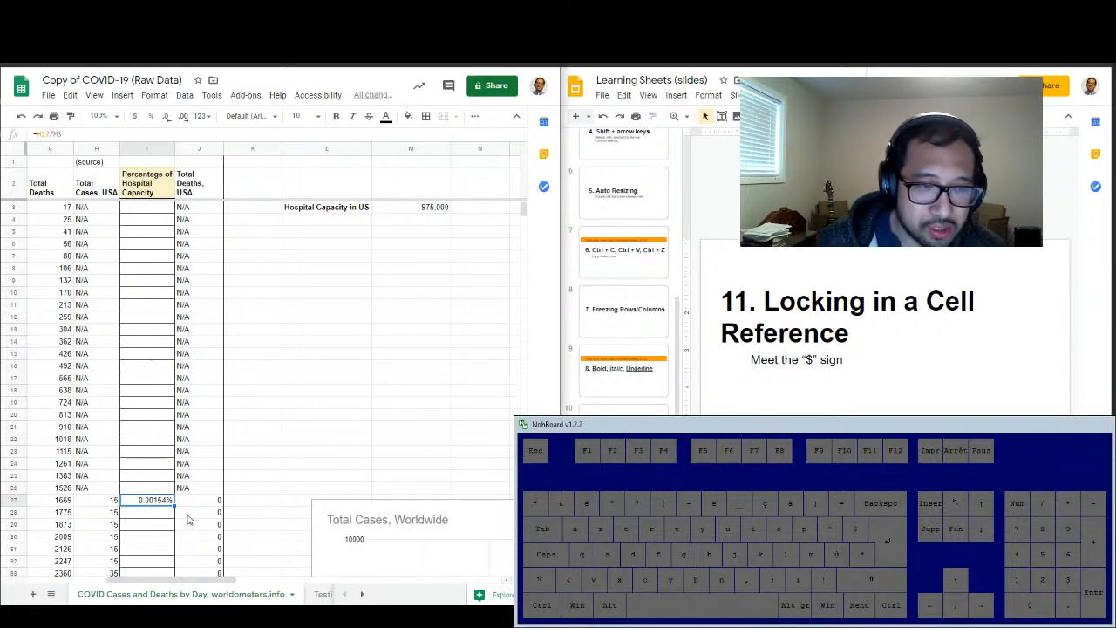
{"action": "double_click", "coordinate": [157, 504]}
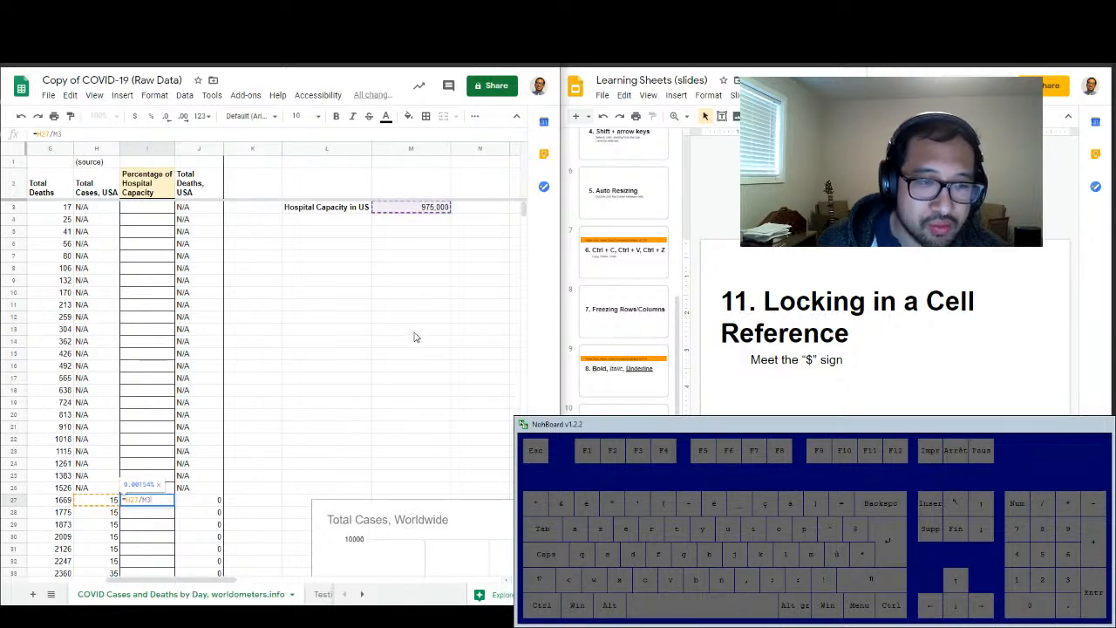
{"action": "key", "text": "Escape"}
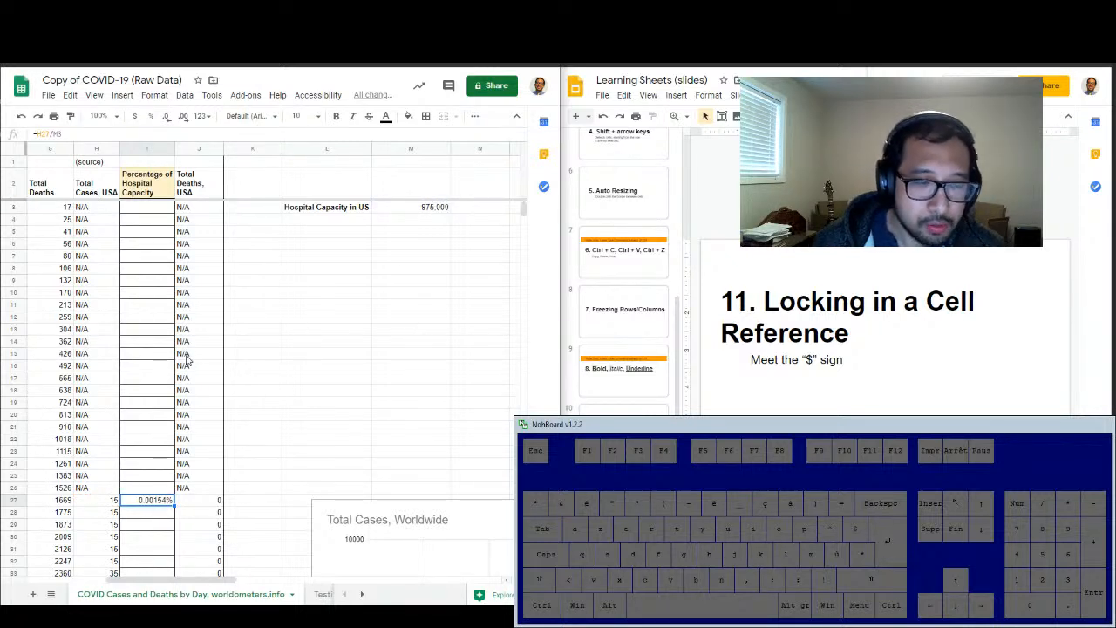
Inspect the M3 reference within the I27 formula, then leave the formula as it is
{"action": "scroll", "coordinate": [187, 353], "scroll_direction": "down", "scroll_amount": 3}
{"action": "scroll", "coordinate": [431, 445], "scroll_direction": "up", "scroll_amount": 3}
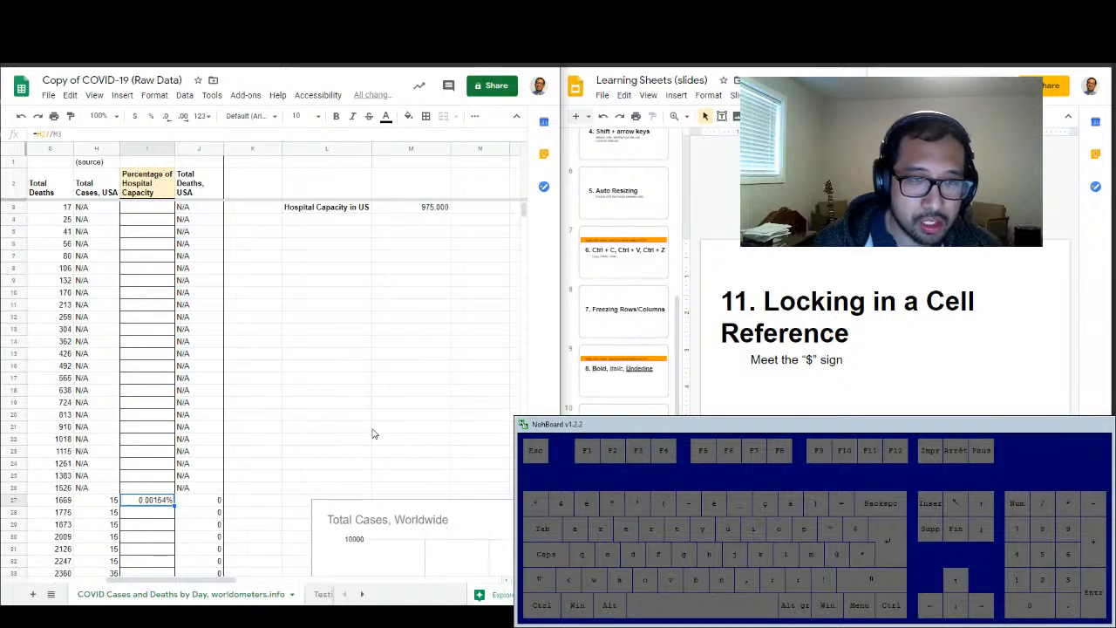
{"action": "left_click", "coordinate": [57, 134]}
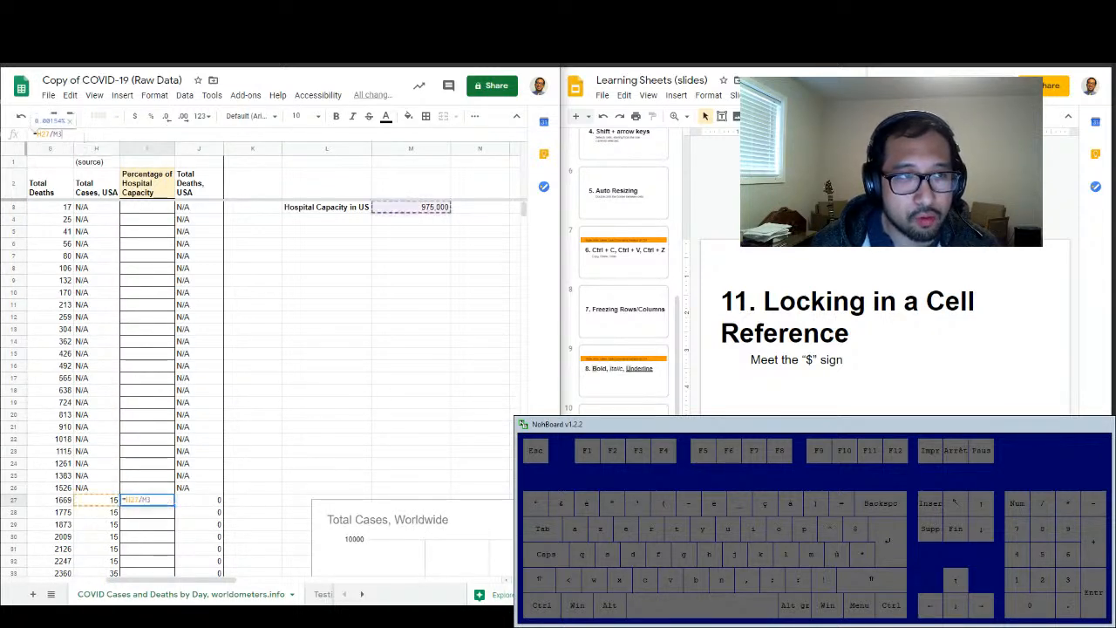
{"action": "left_click_drag", "start_coordinate": [63, 134], "coordinate": [4, 148]}
{"action": "left_click", "coordinate": [105, 135]}
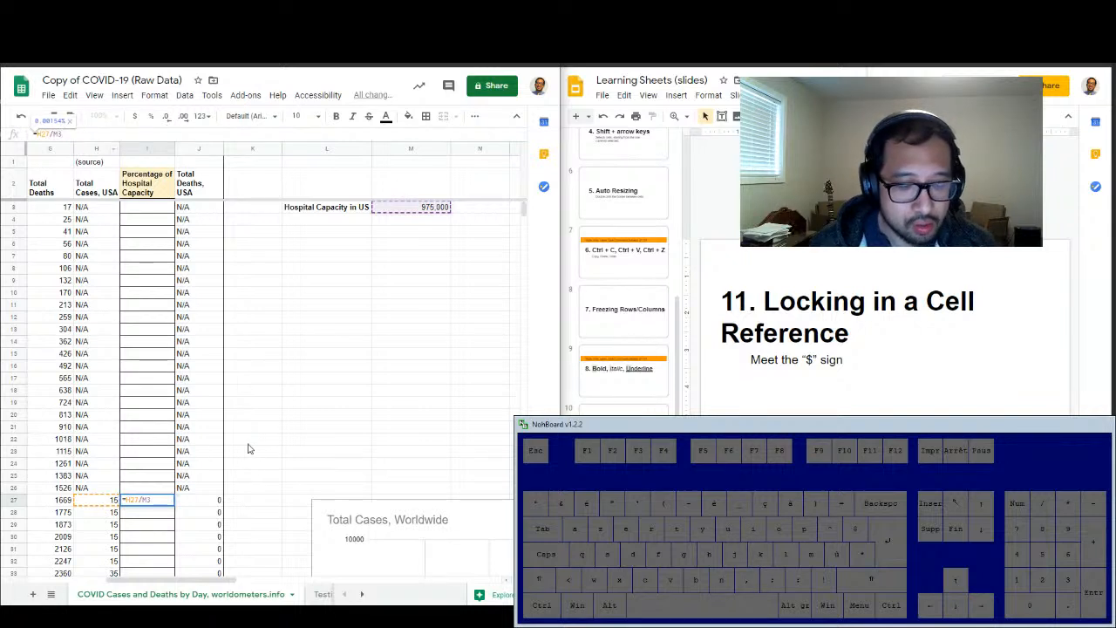
{"action": "key", "text": "Escape"}
{"action": "left_click", "coordinate": [245, 477]}
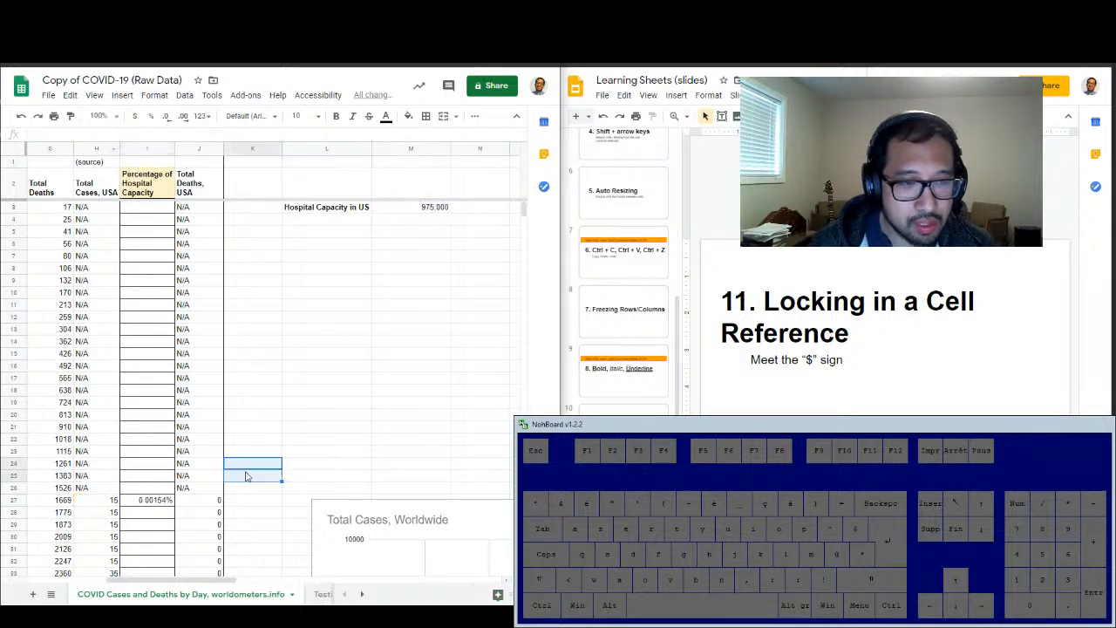
Check the US total cases in H27 and the hospital capacity in M3 against the formula in I27
{"action": "left_click", "coordinate": [141, 503]}
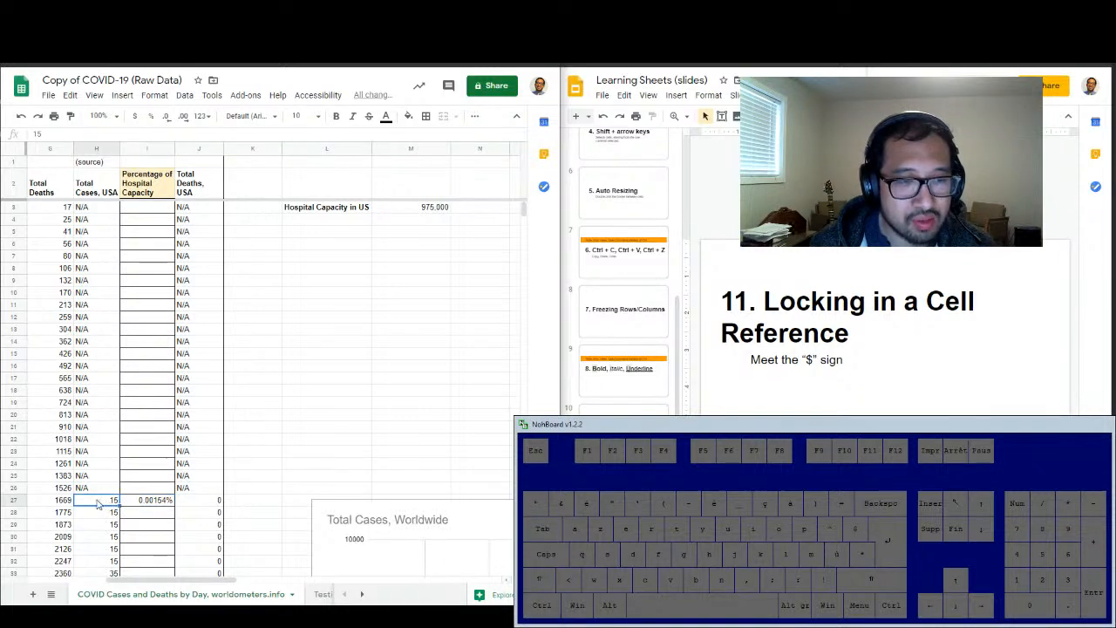
{"action": "left_click", "coordinate": [415, 212]}
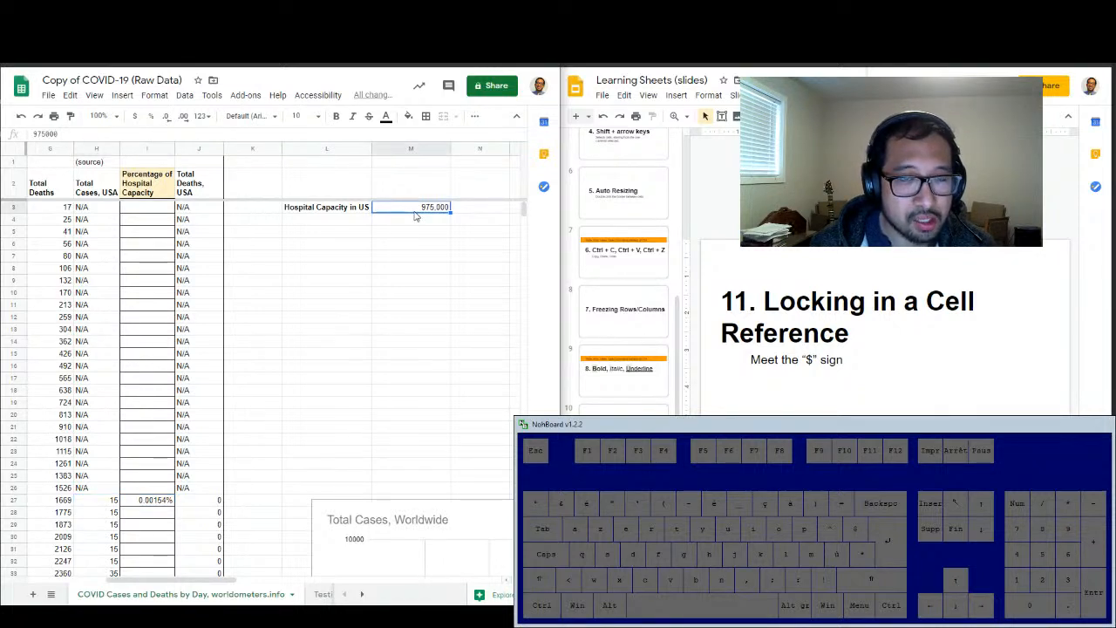
{"action": "left_click", "coordinate": [158, 504]}
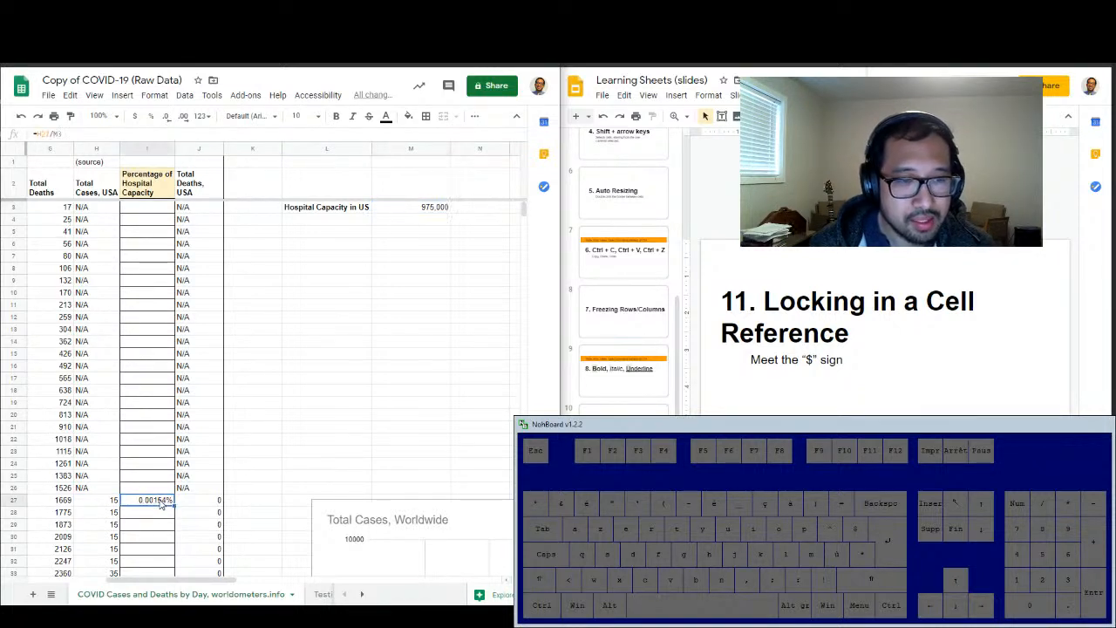
Lock both the column and row of the capacity reference in I27 so the formula reads =H27/$M$3
{"action": "double_click", "coordinate": [56, 133]}
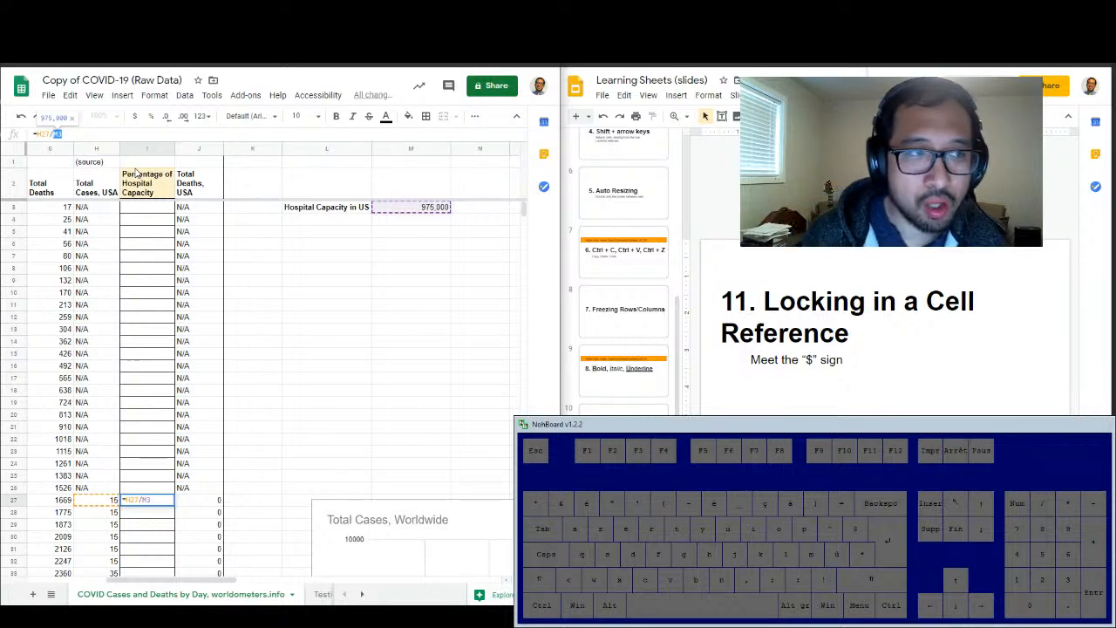
{"action": "left_click", "coordinate": [104, 134]}
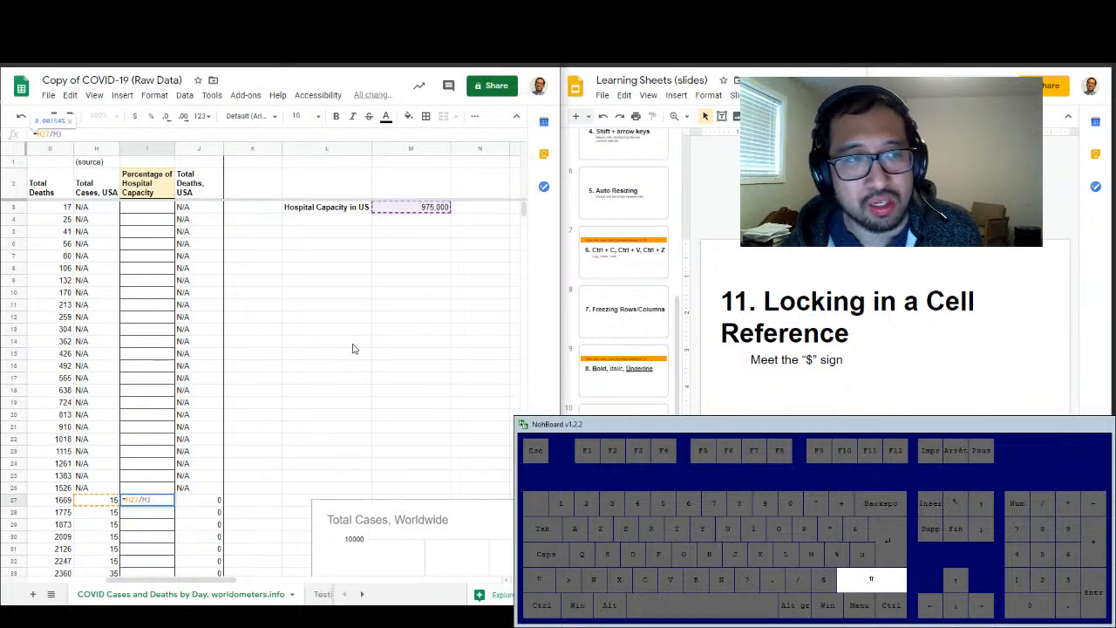
{"action": "type", "text": "$"}
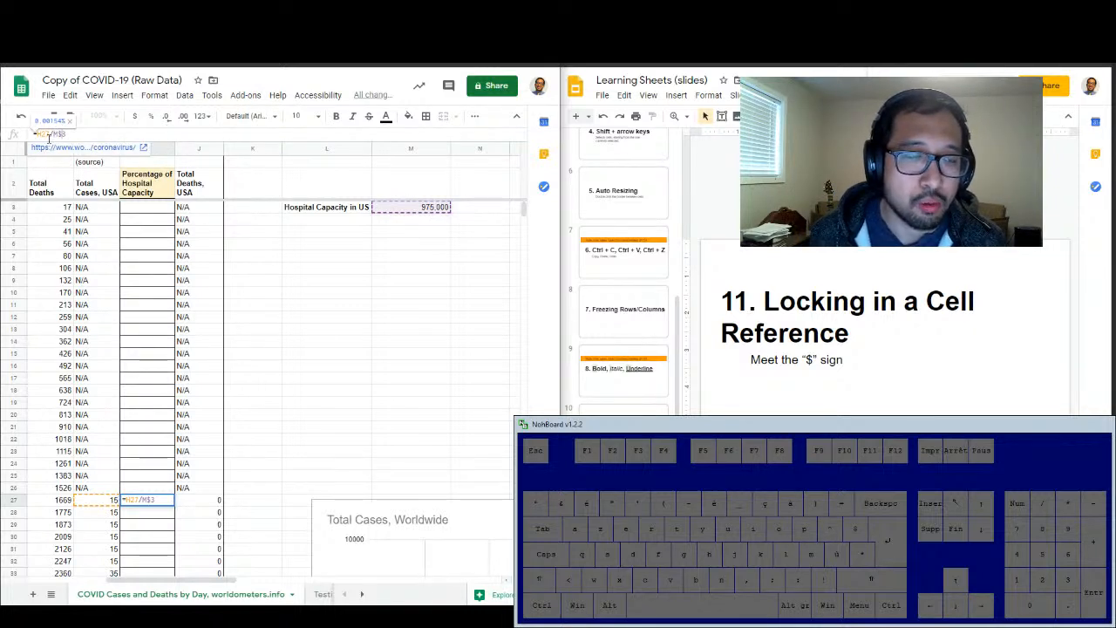
{"action": "left_click_drag", "start_coordinate": [66, 134], "coordinate": [55, 134]}
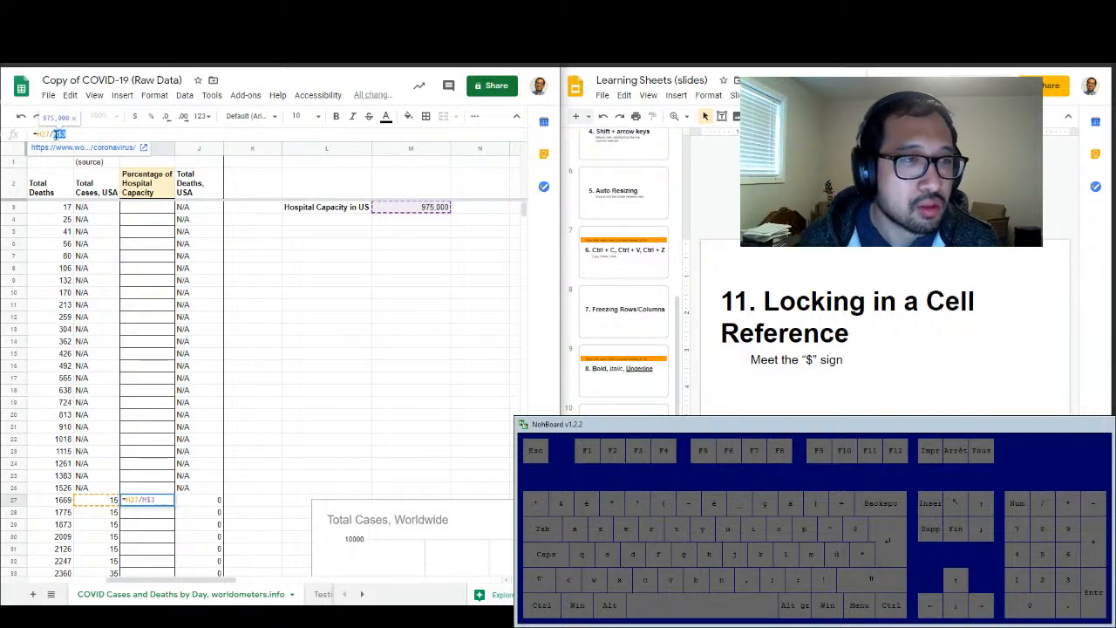
{"action": "type", "text": "$"}
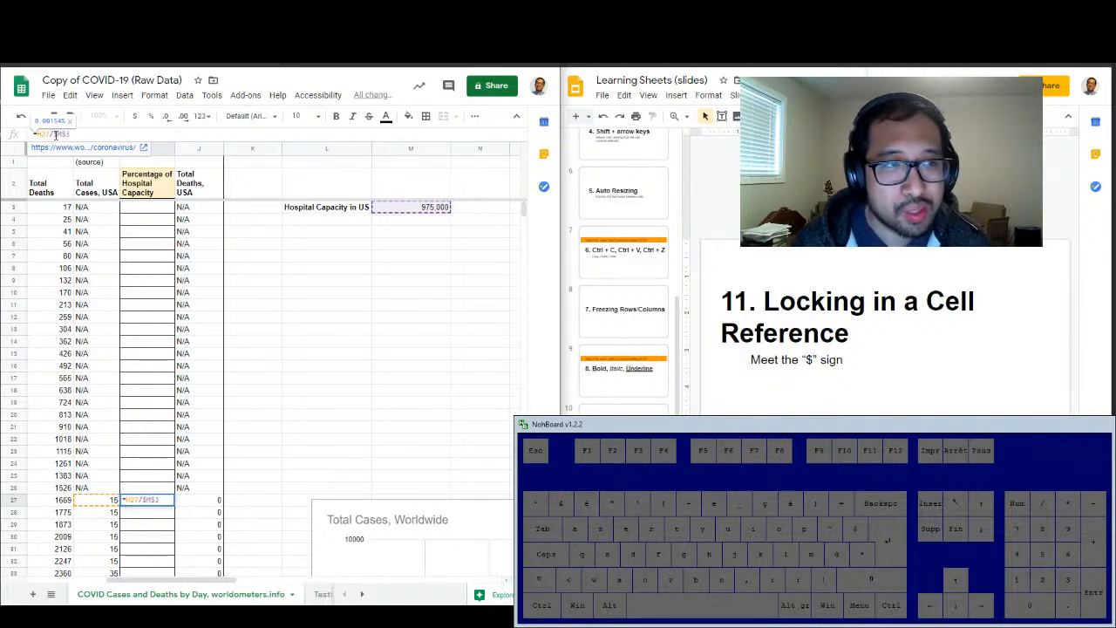
{"action": "key", "text": "Return"}
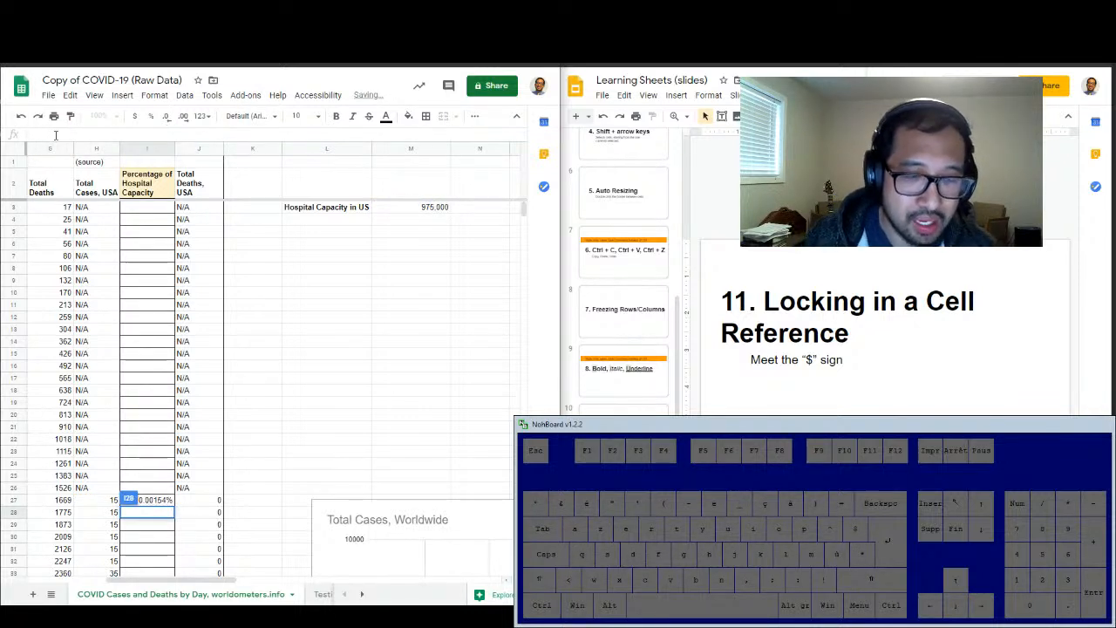
Copy the locked formula from I27 and paste it down the Percentage of Hospital Capacity column through I59
{"action": "left_click", "coordinate": [410, 426]}
{"action": "left_click", "coordinate": [160, 501]}
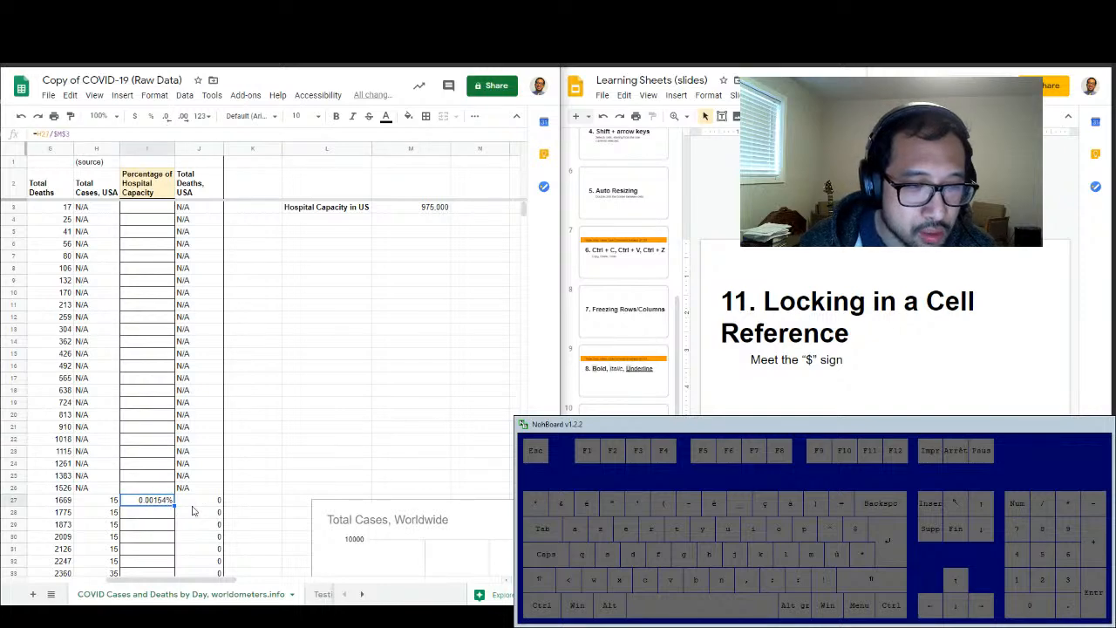
{"action": "key", "text": "ctrl+c"}
{"action": "scroll", "coordinate": [232, 392], "scroll_direction": "down", "scroll_amount": 5}
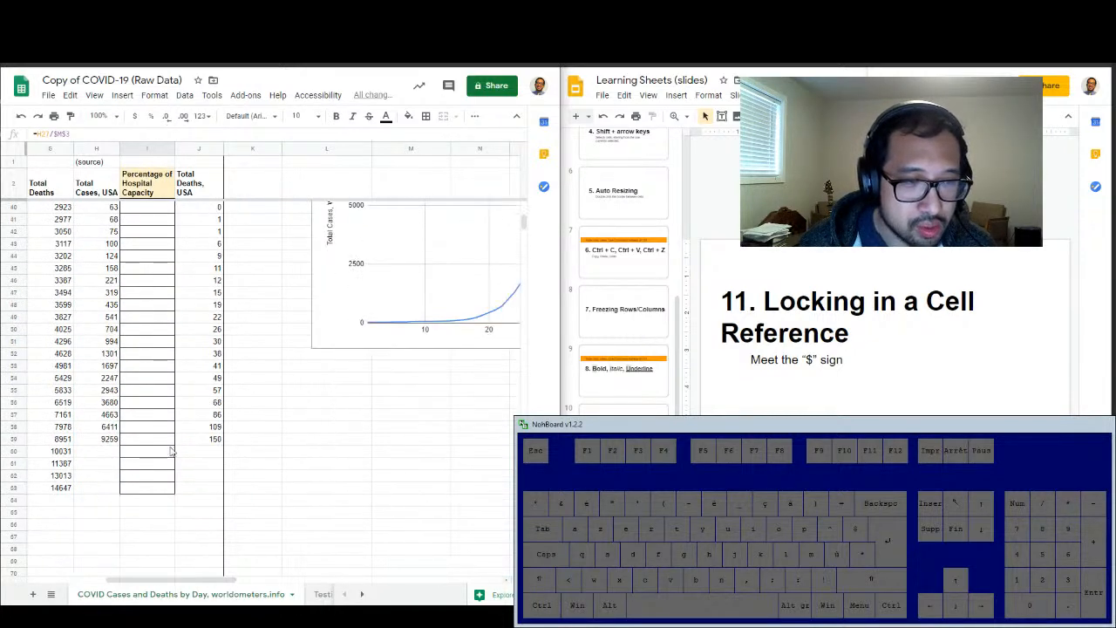
{"action": "left_click", "coordinate": [167, 442], "text": "shift"}
{"action": "key", "text": "ctrl+v"}
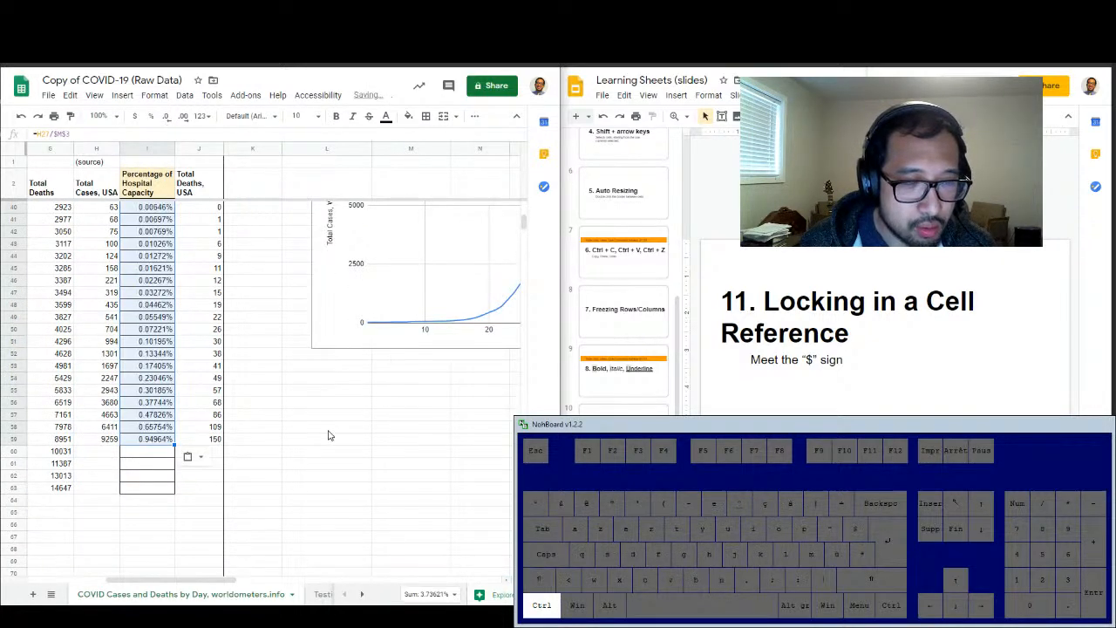
{"action": "left_click", "coordinate": [329, 435]}
Review the Percentage of Hospital Capacity values from row 27 to row 59 and check the references in I59's formula
{"action": "scroll", "coordinate": [328, 435], "scroll_direction": "up", "scroll_amount": 6}
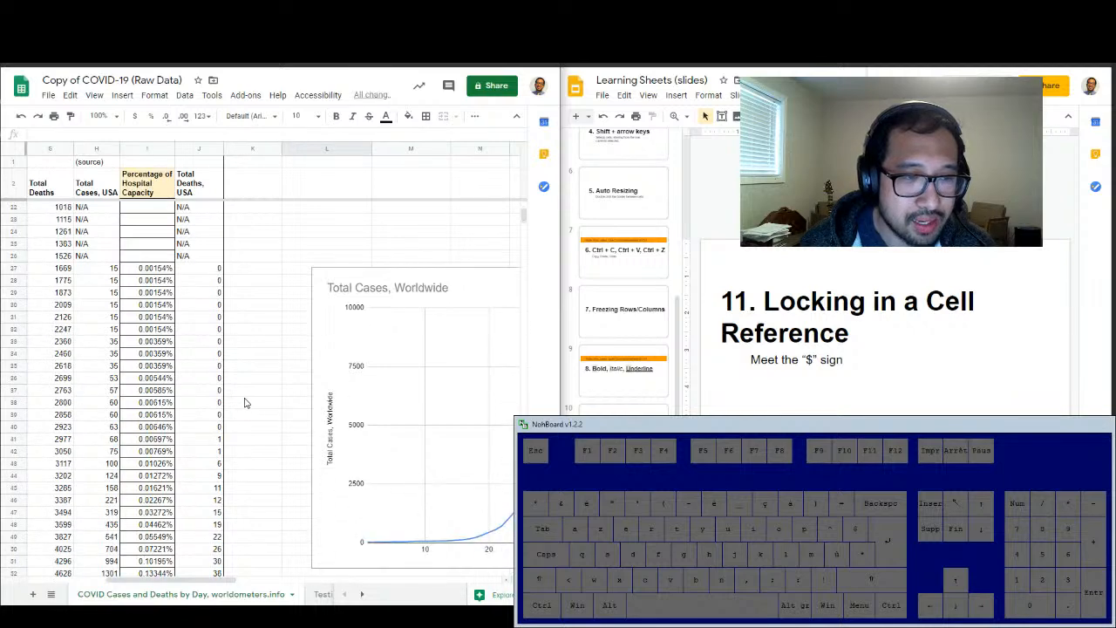
{"action": "scroll", "coordinate": [131, 397], "scroll_direction": "down", "scroll_amount": 5}
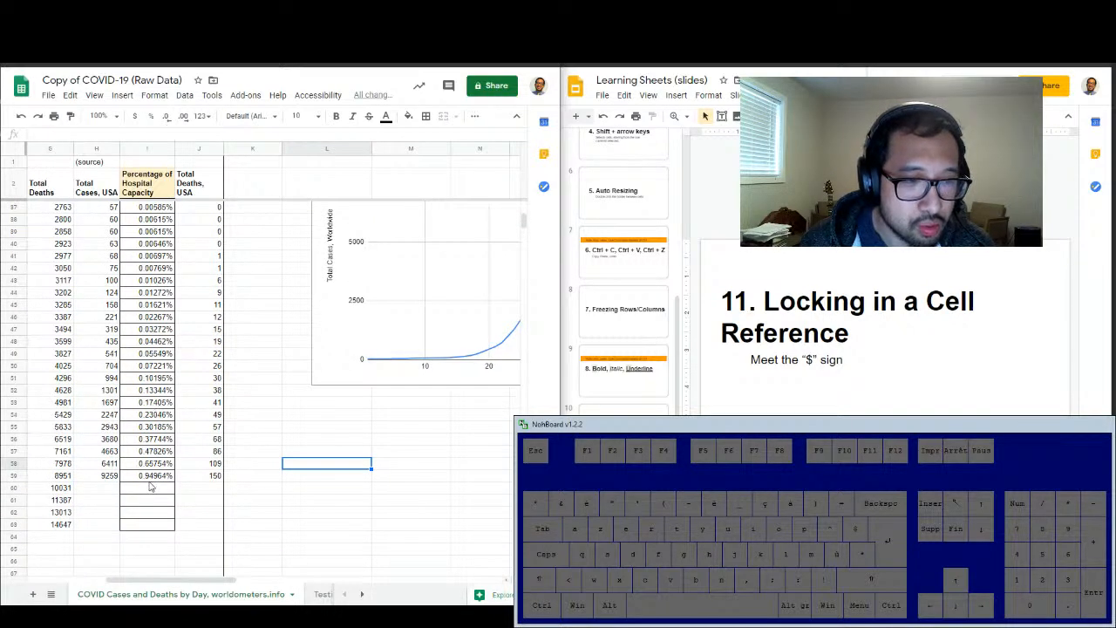
{"action": "left_click", "coordinate": [148, 476]}
{"action": "scroll", "coordinate": [271, 458], "scroll_direction": "up", "scroll_amount": 6}
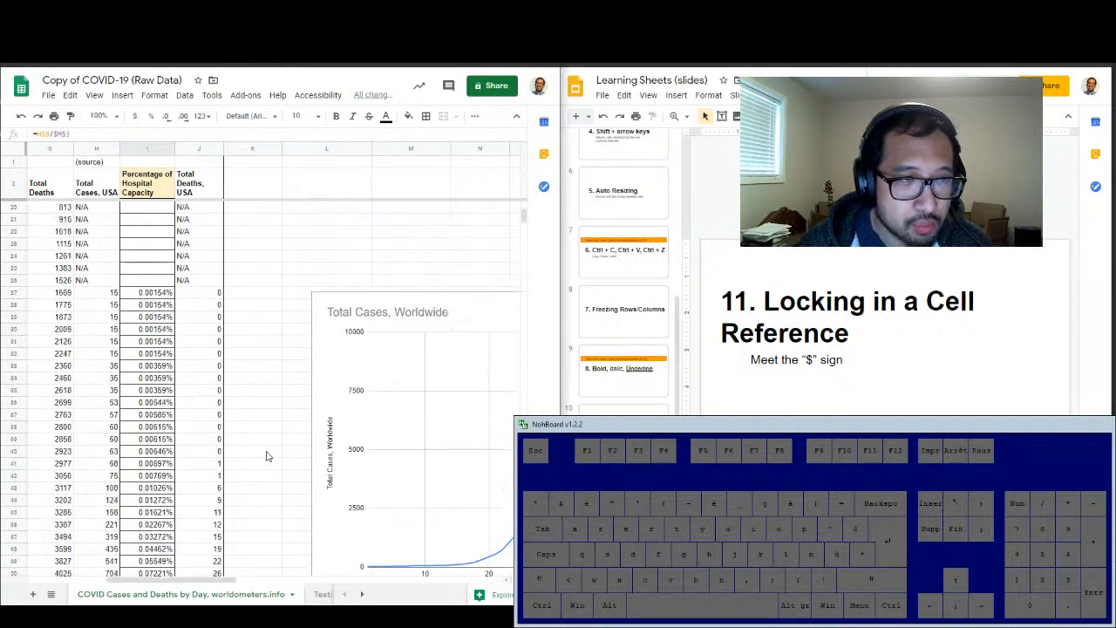
{"action": "scroll", "coordinate": [264, 452], "scroll_direction": "down", "scroll_amount": 6}
{"action": "scroll", "coordinate": [275, 445], "scroll_direction": "up", "scroll_amount": 6}
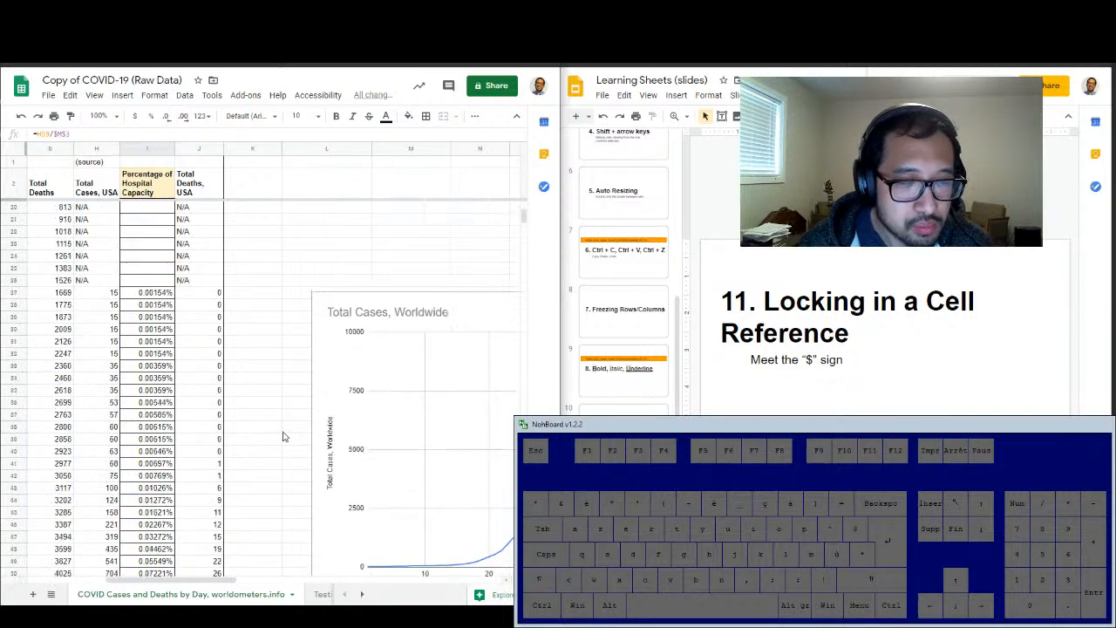
{"action": "scroll", "coordinate": [283, 436], "scroll_direction": "up", "scroll_amount": 6}
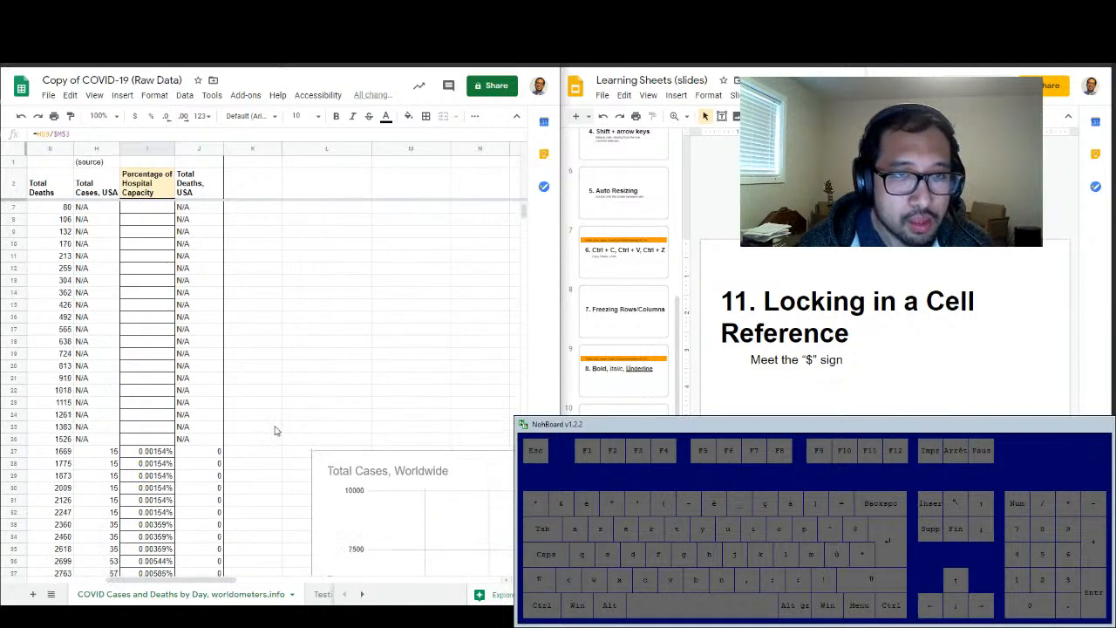
Recheck the I27 formula and compare the capacity percentages with the dates and US total cases in their rows
{"action": "left_click", "coordinate": [370, 310]}
{"action": "left_click", "coordinate": [171, 504]}
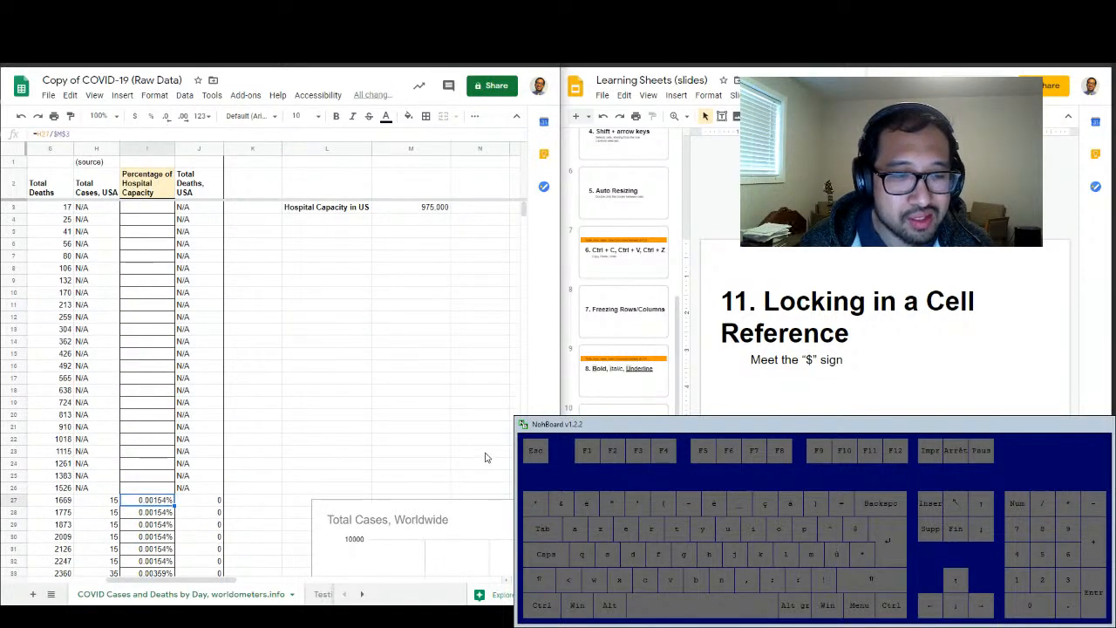
{"action": "scroll", "coordinate": [463, 431], "scroll_direction": "down", "scroll_amount": 9}
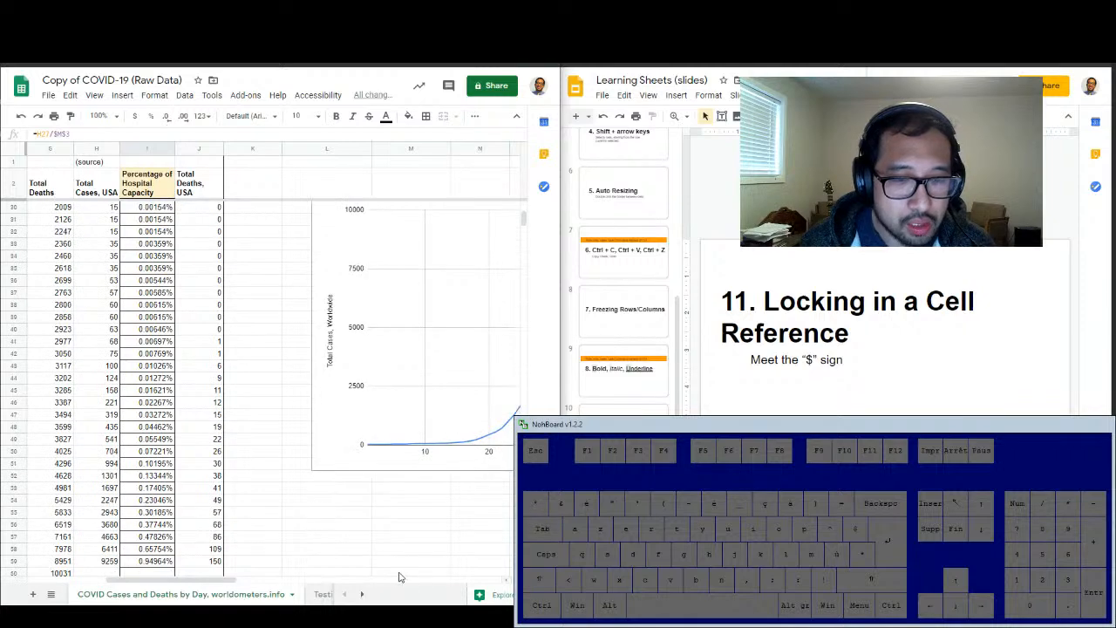
{"action": "left_click_drag", "start_coordinate": [234, 586], "coordinate": [155, 585]}
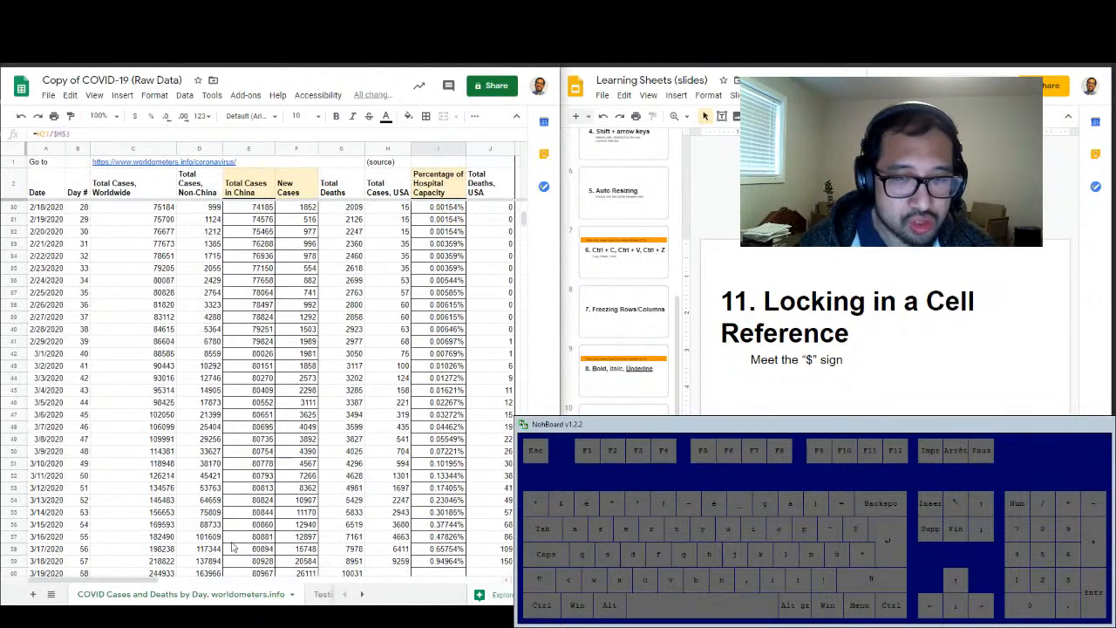
{"action": "scroll", "coordinate": [445, 410], "scroll_direction": "up", "scroll_amount": 2}
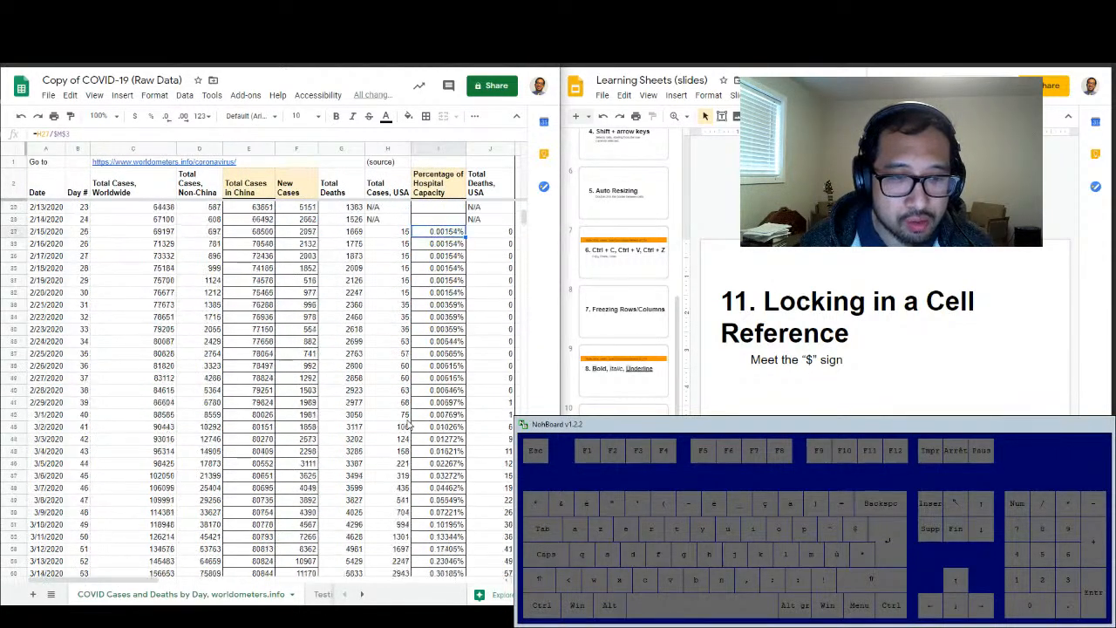